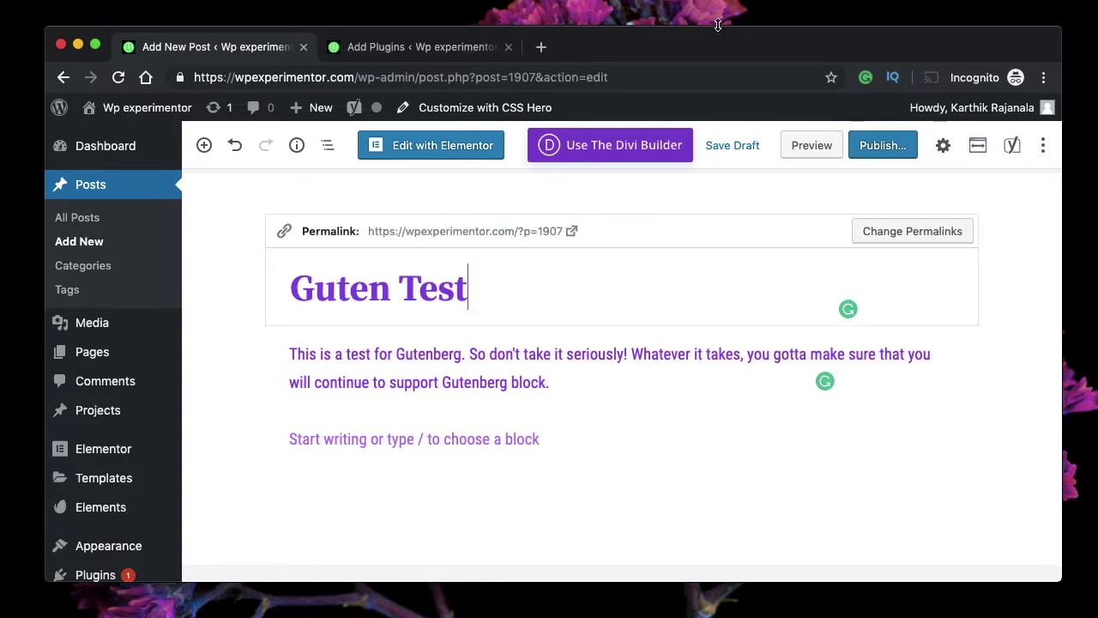
click(377, 304)
triple_click(483, 312)
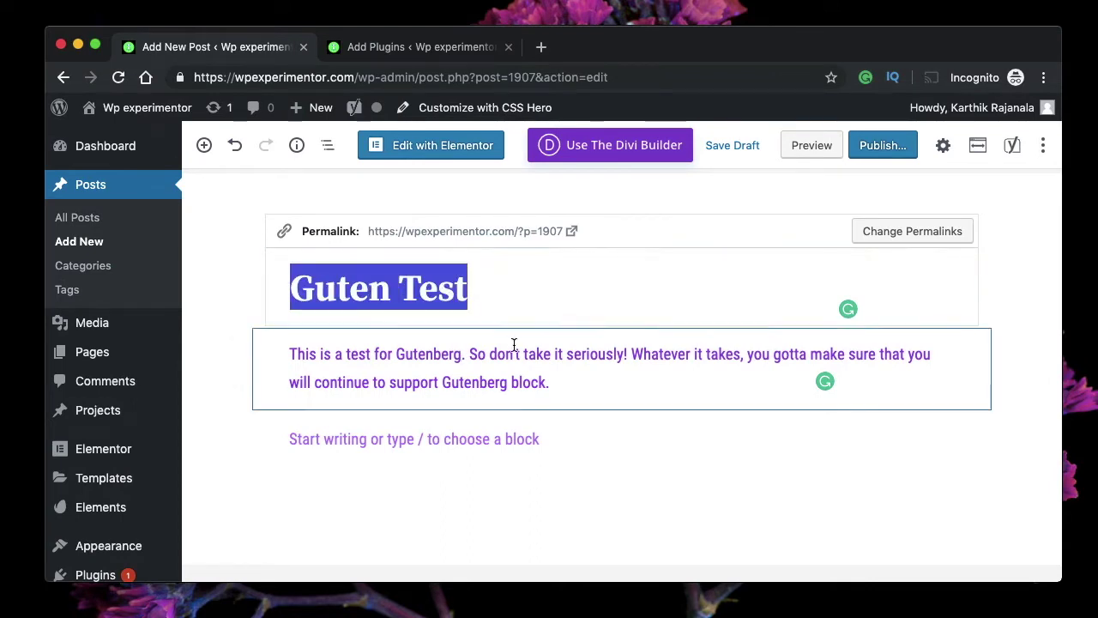
click(539, 284)
click(558, 373)
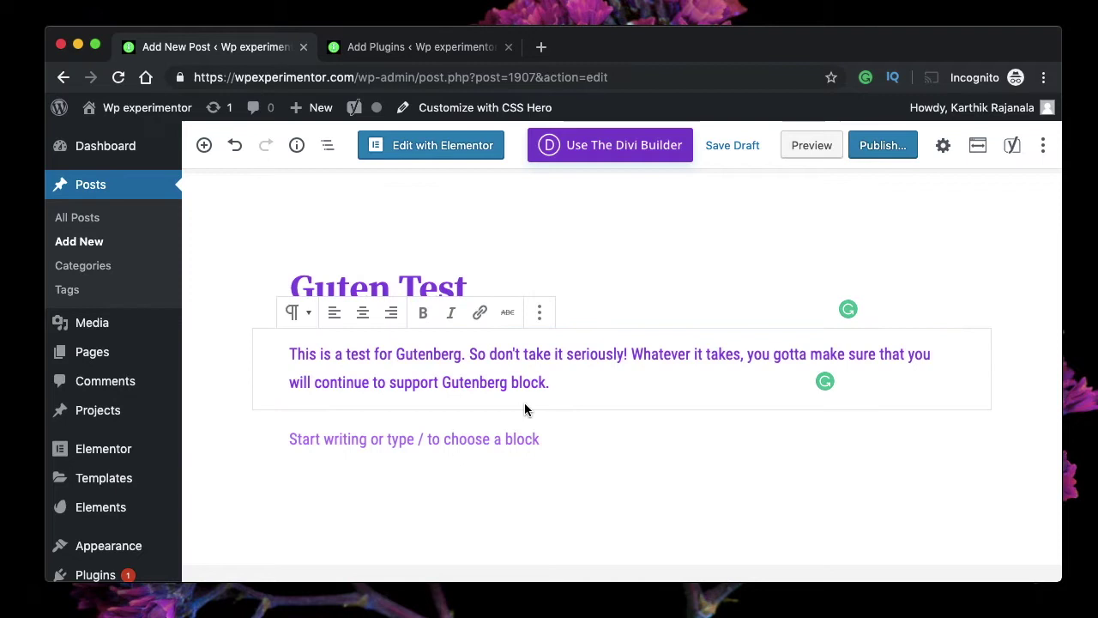
Add a Classic block below the existing paragraph of the Guten Test post.
click(309, 435)
click(239, 440)
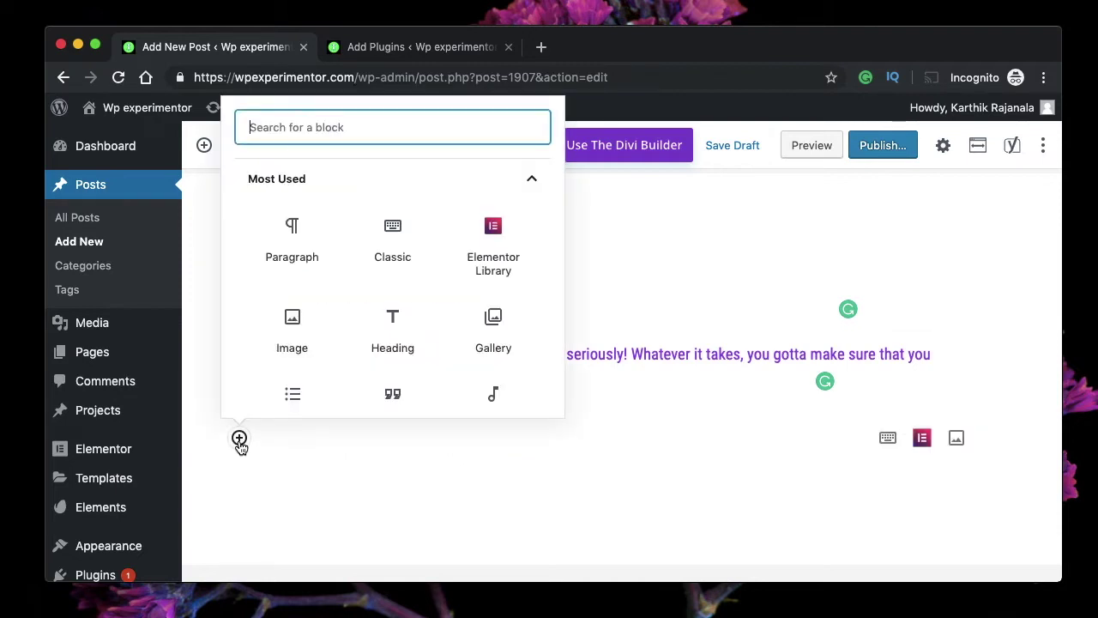
click(395, 238)
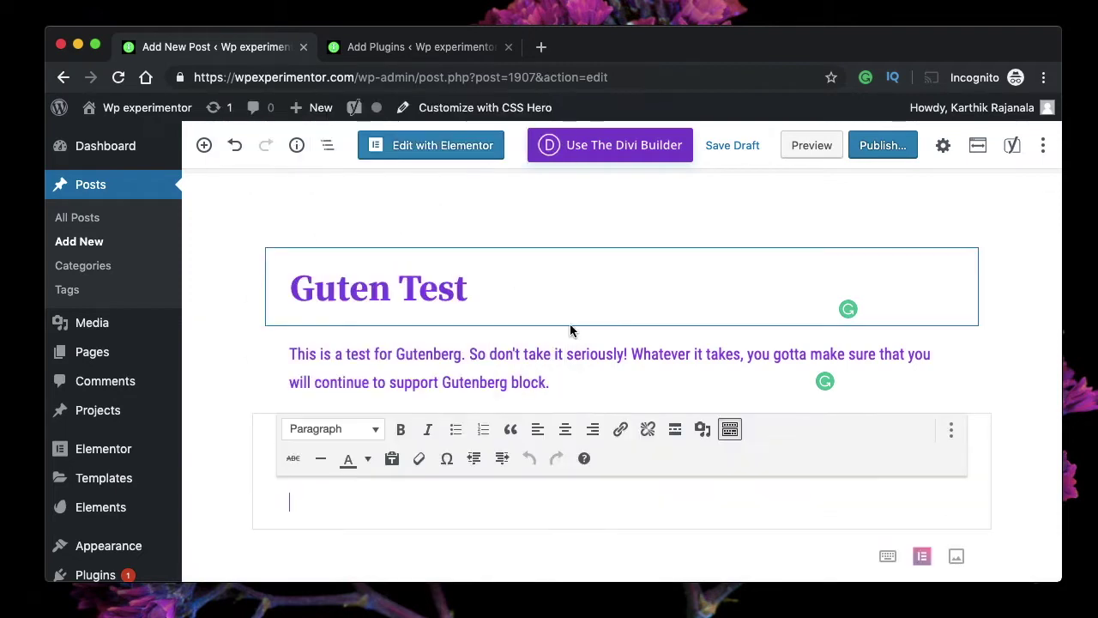
scroll(506, 577, down, 4)
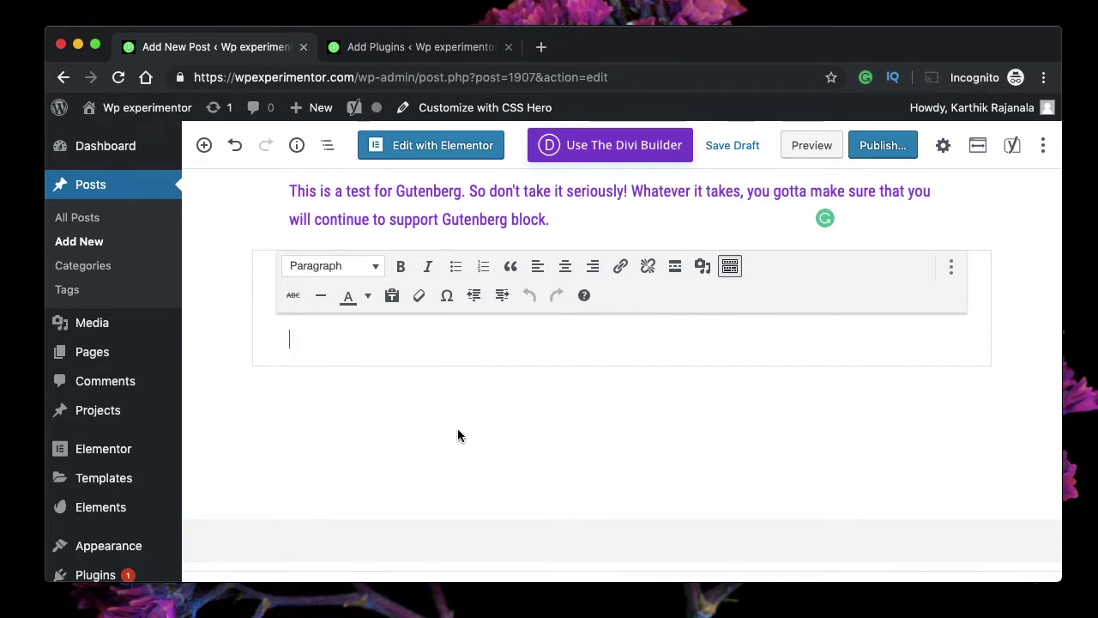
scroll(457, 436, down, 1)
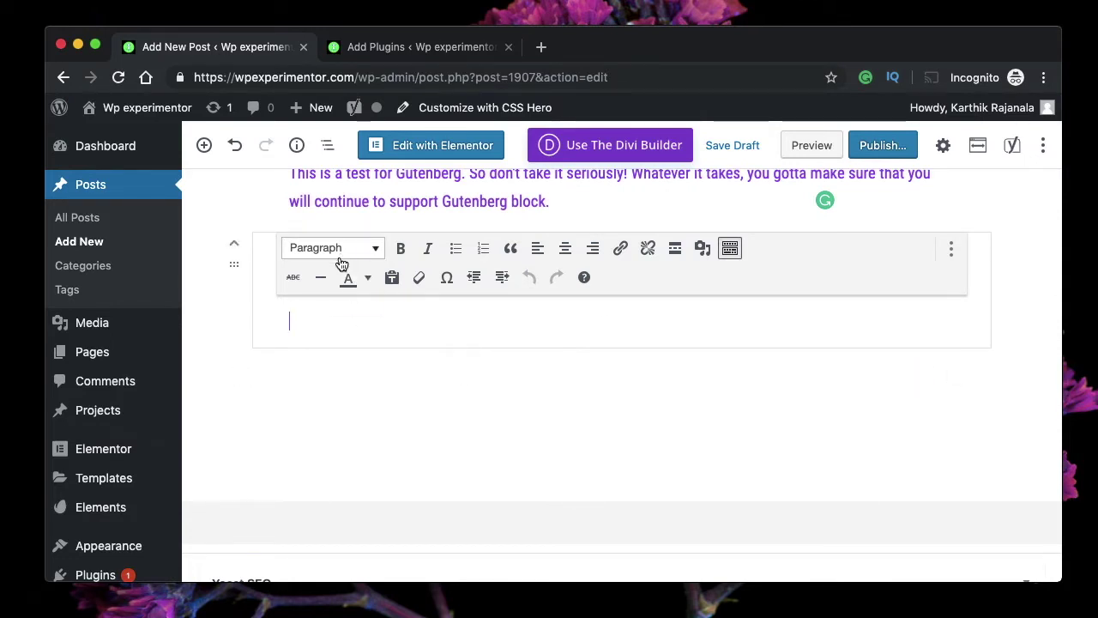
Write "This is my text to test out classic block." in the Classic block and start a new line below it.
text(Thi)
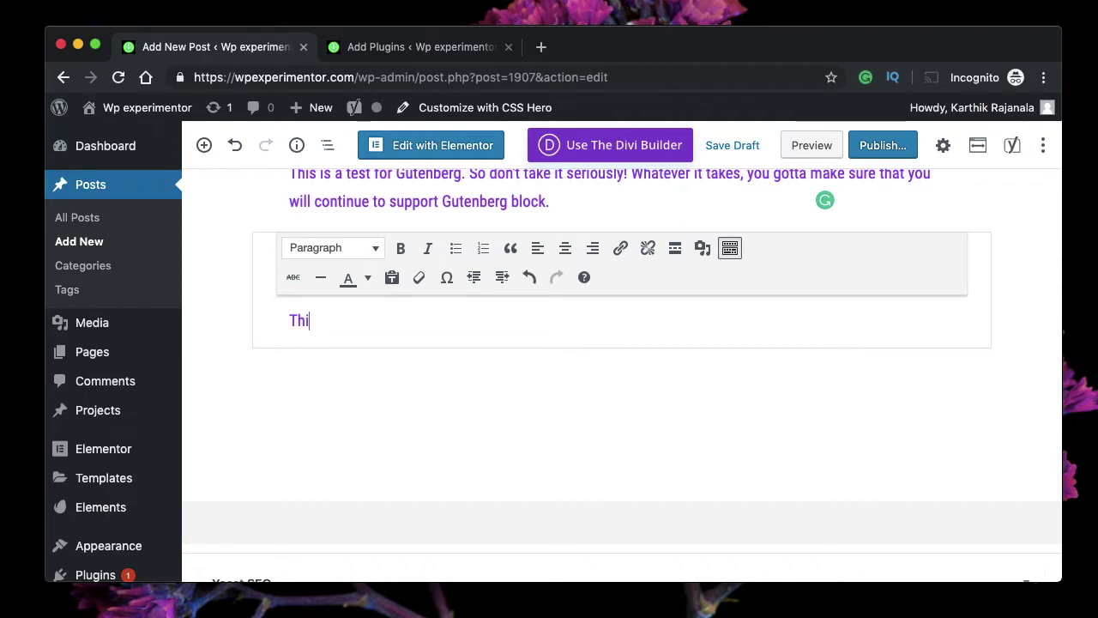
text(s is my text t)
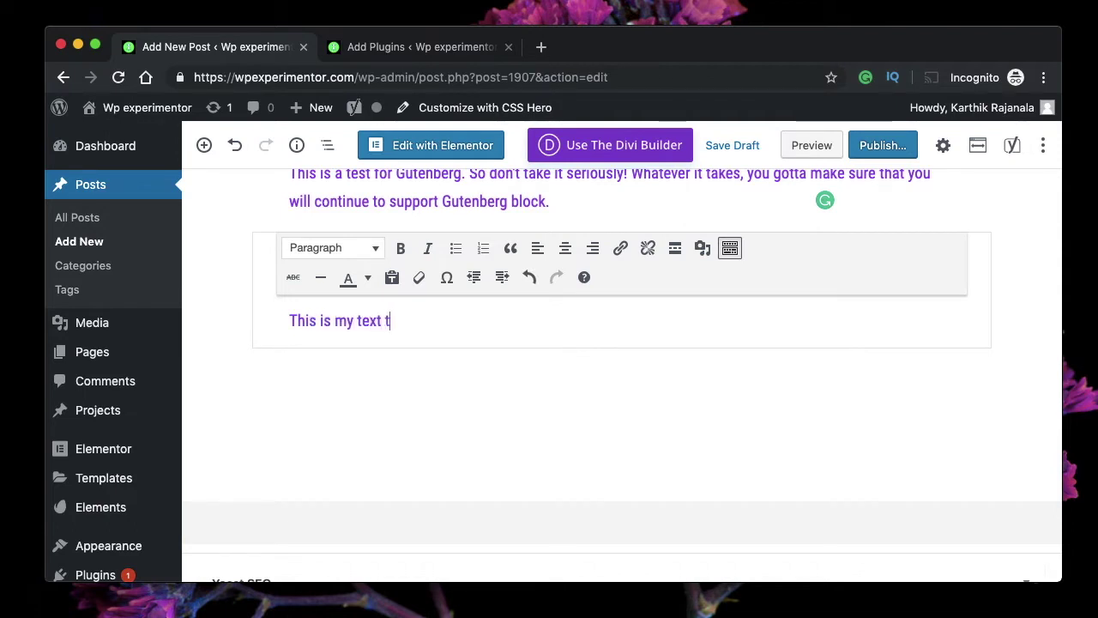
text(o test out c)
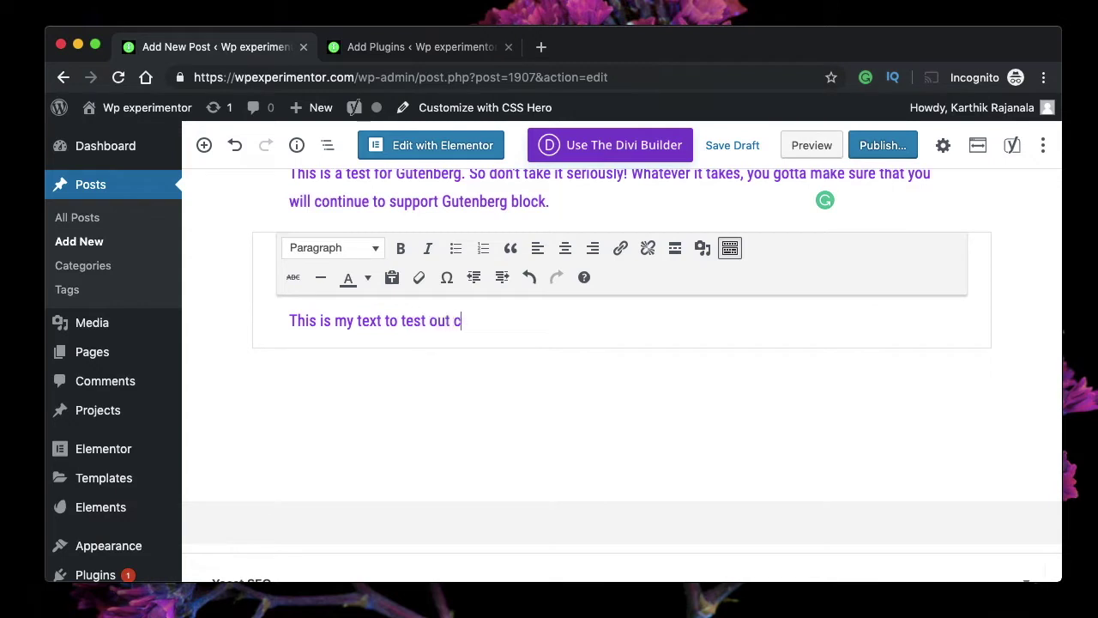
text(lassic block)
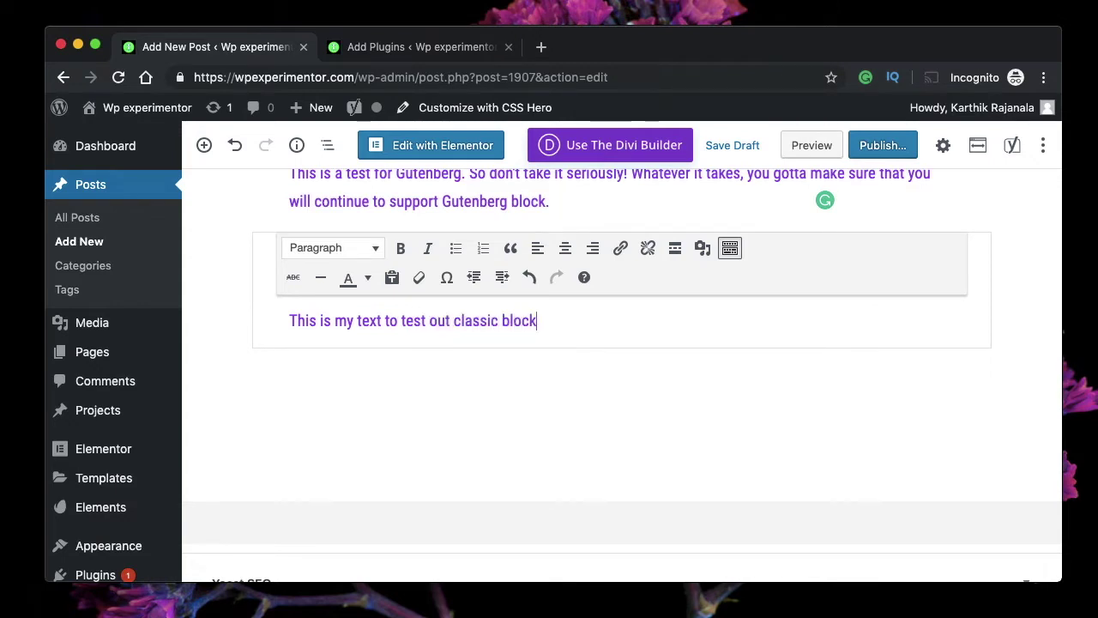
text(.)
key(Return)
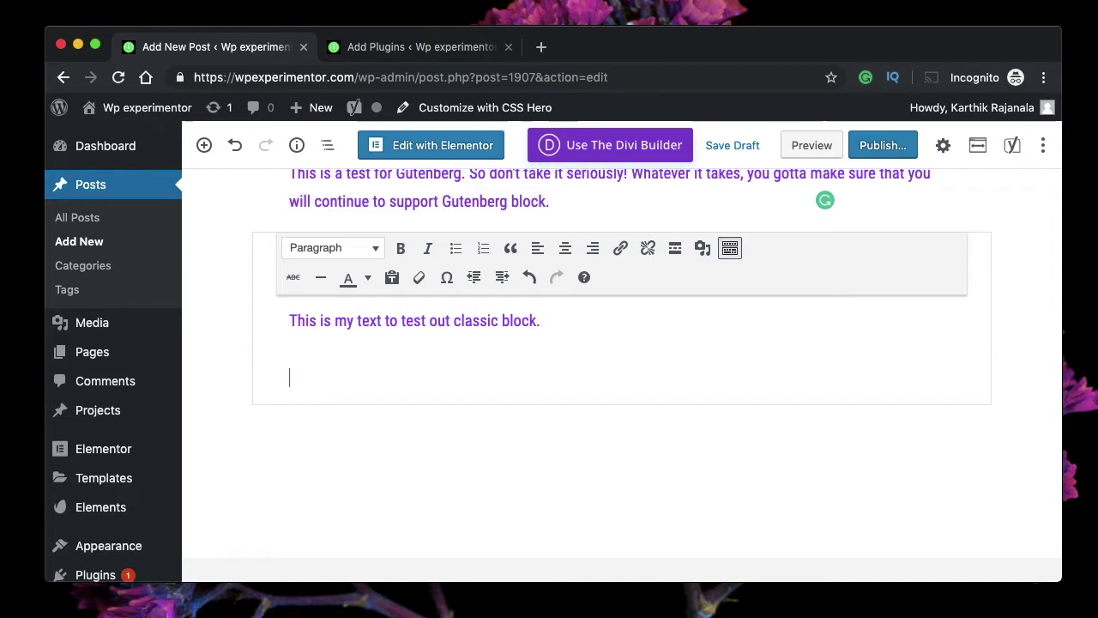
Insert the tomato image food-14.jpg from the media library below the Classic block's text.
click(702, 248)
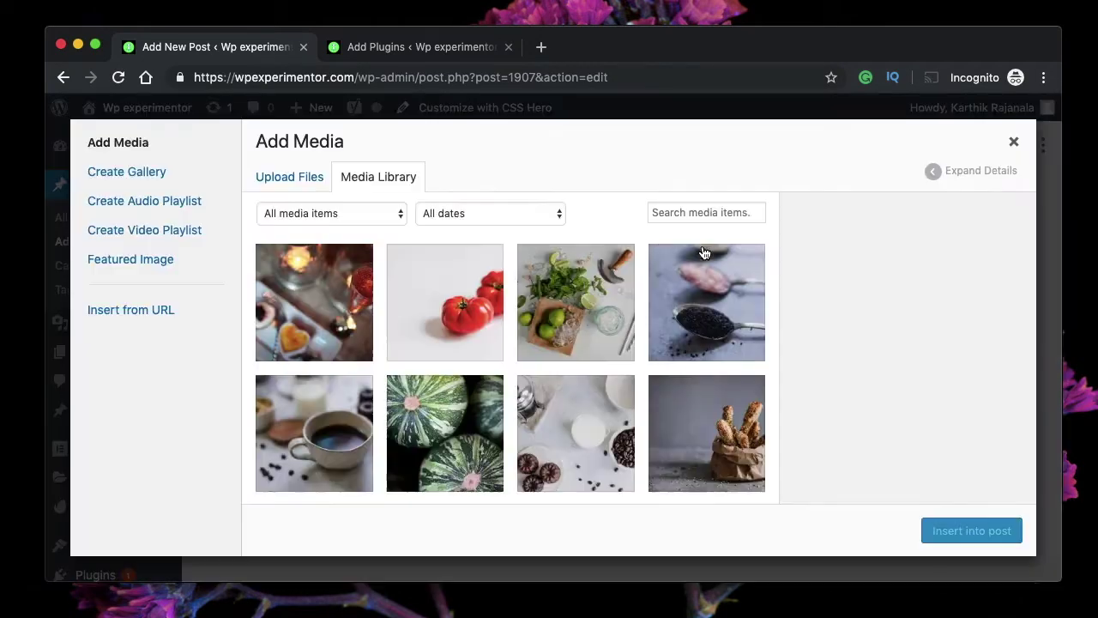
click(436, 308)
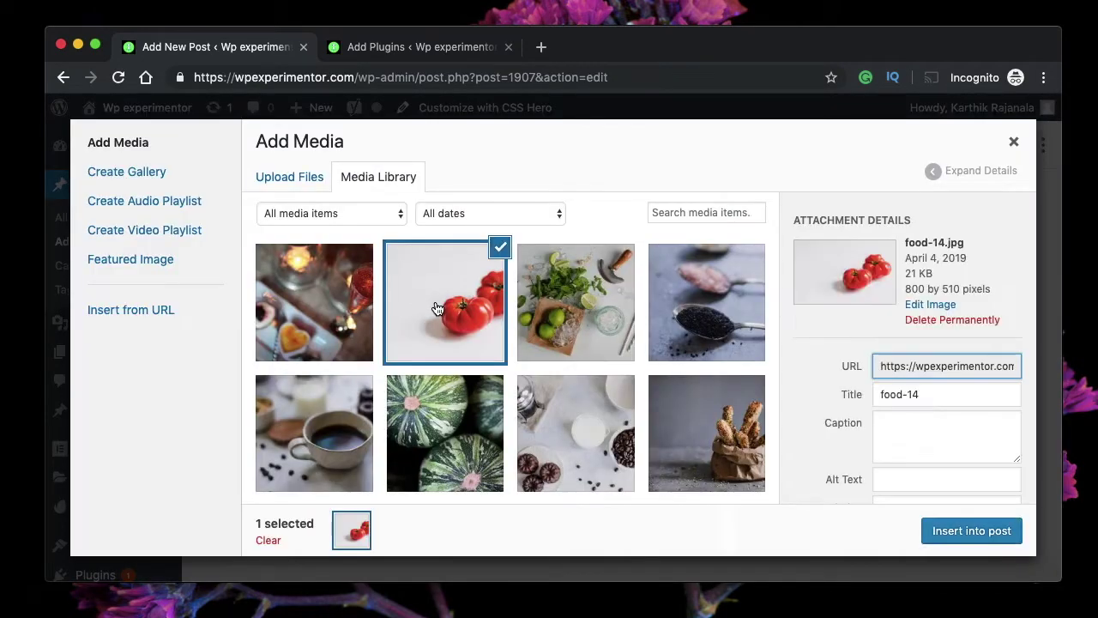
click(968, 531)
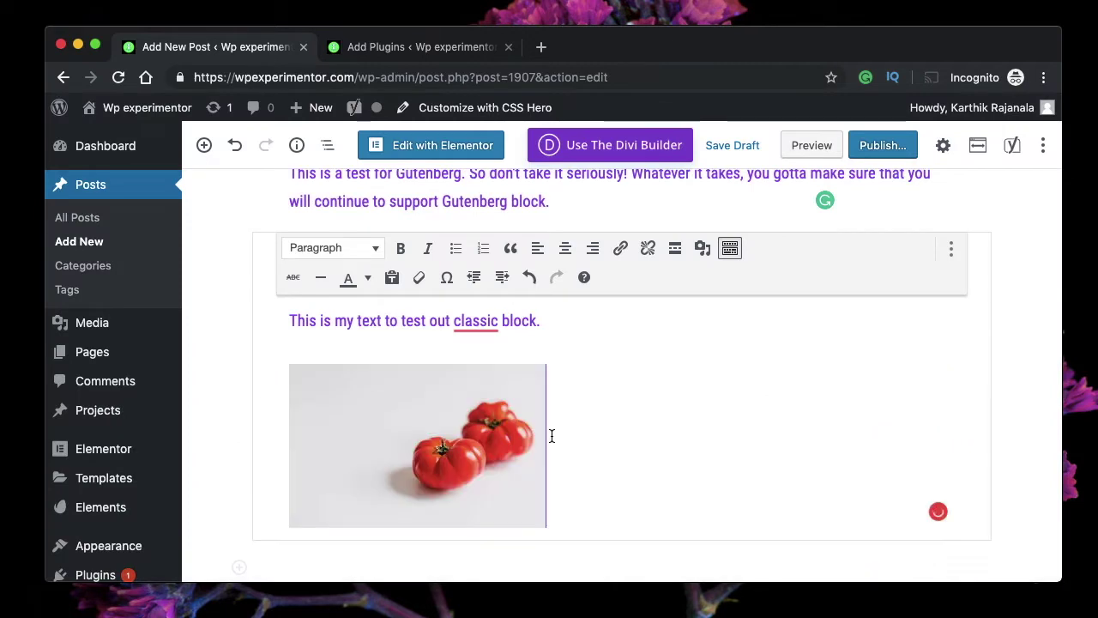
Set the tomato image's display size to Full Size – 800 × 510 and update it.
click(477, 427)
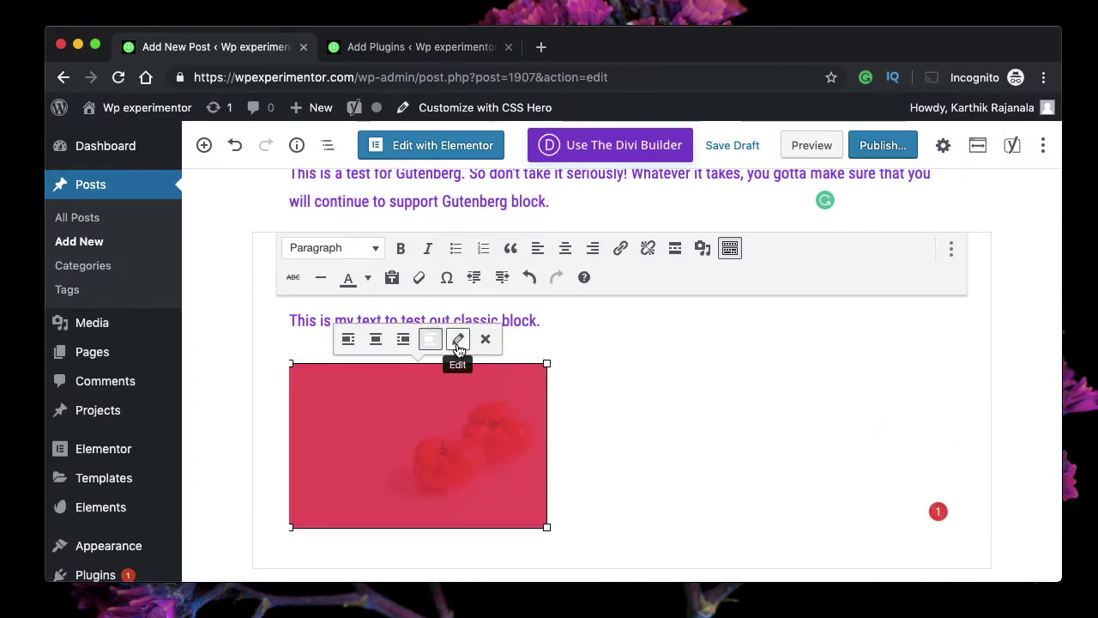
click(459, 339)
click(356, 364)
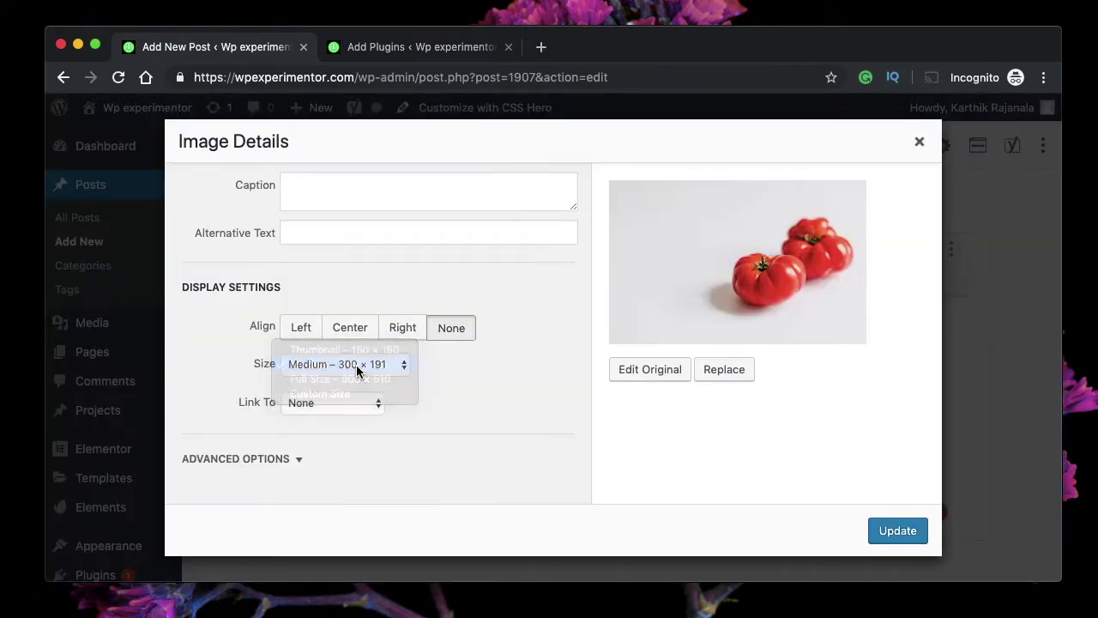
click(354, 364)
click(353, 363)
click(352, 377)
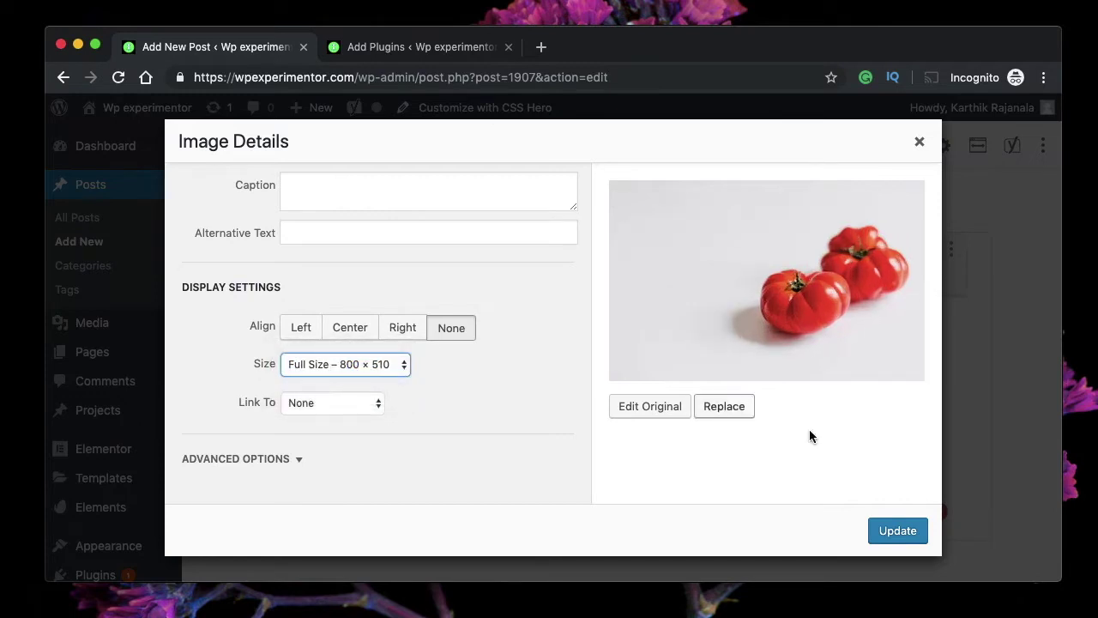
click(896, 531)
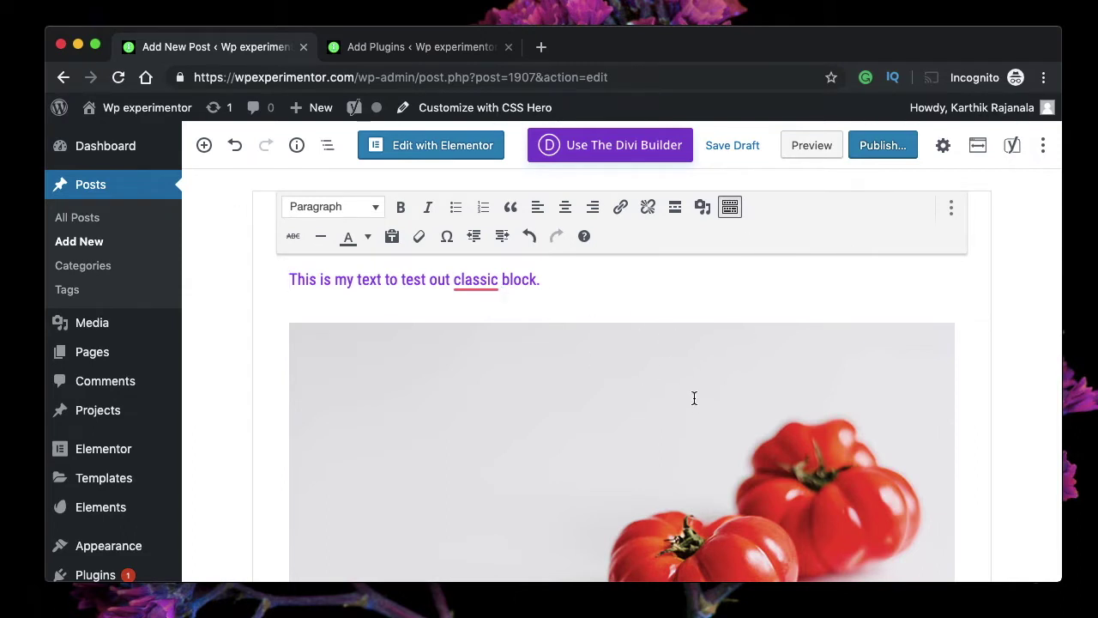
double_click(488, 283)
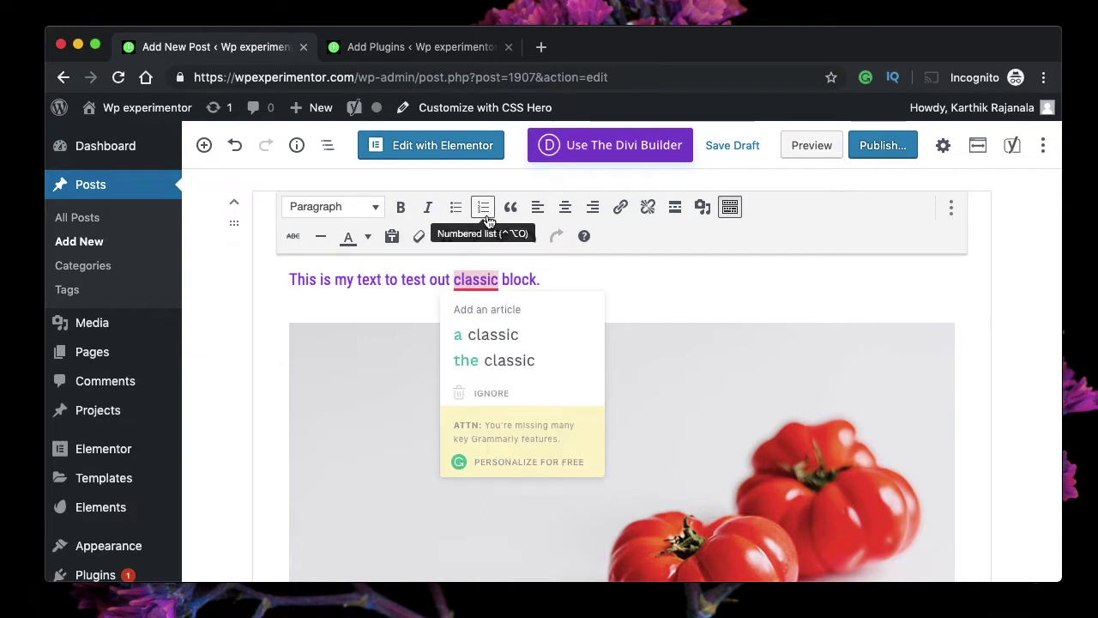
click(683, 270)
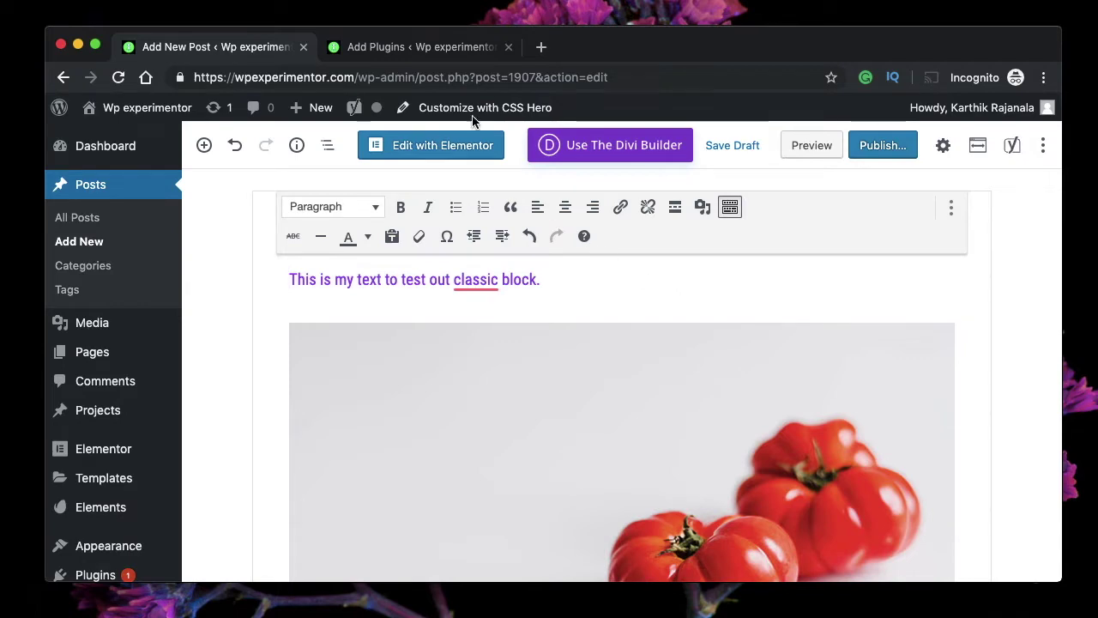
Switch to the Add Plugins page and search the plugin directory for "tinymce".
click(393, 51)
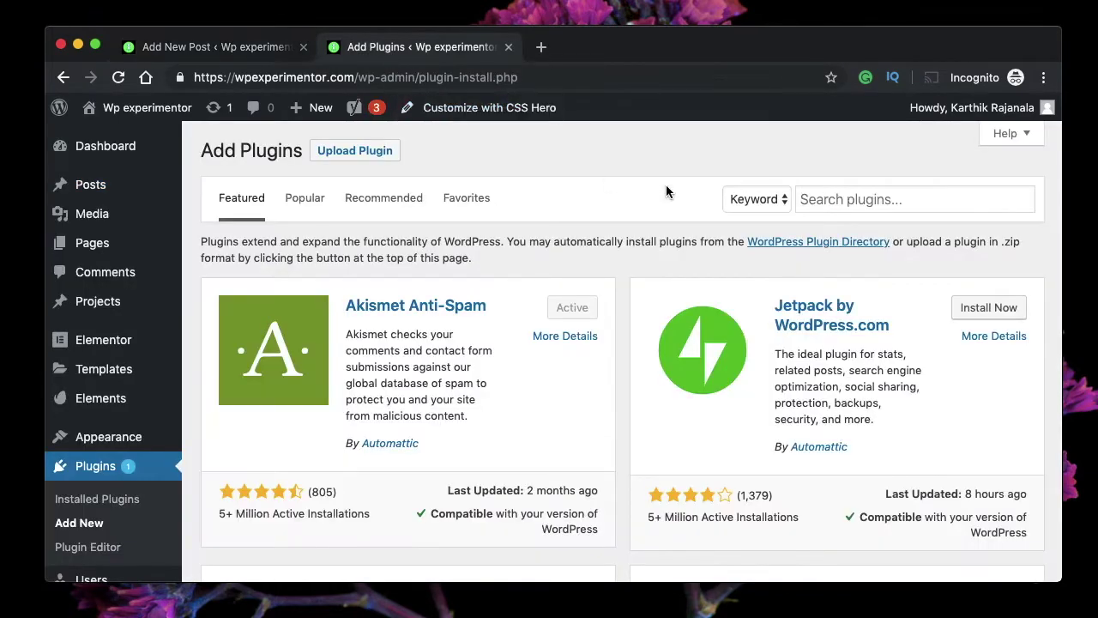
click(853, 209)
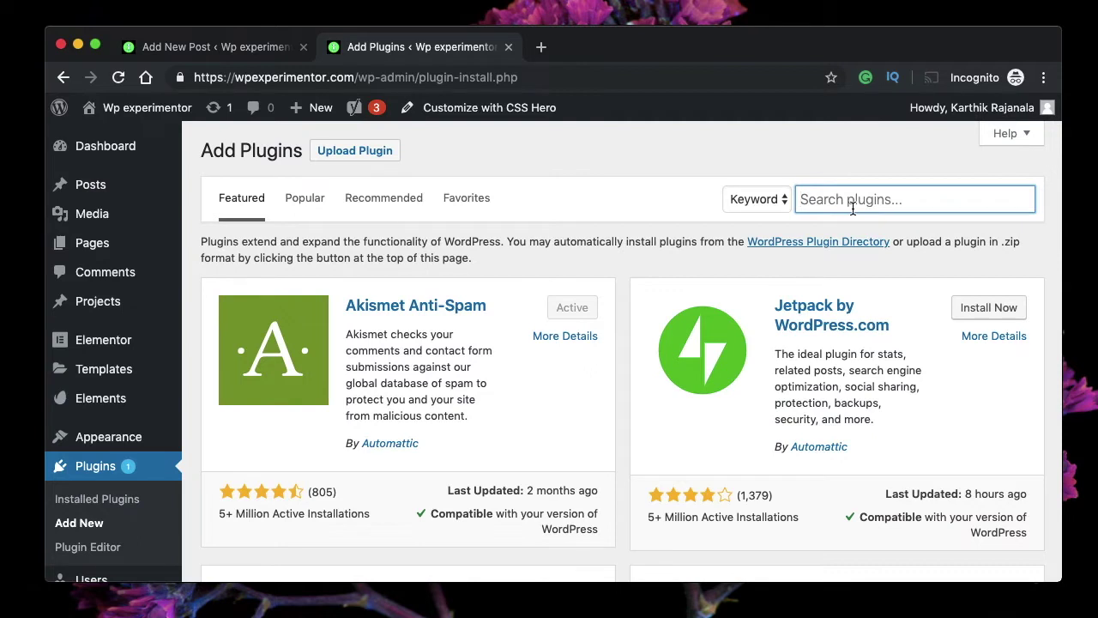
text(tincy)
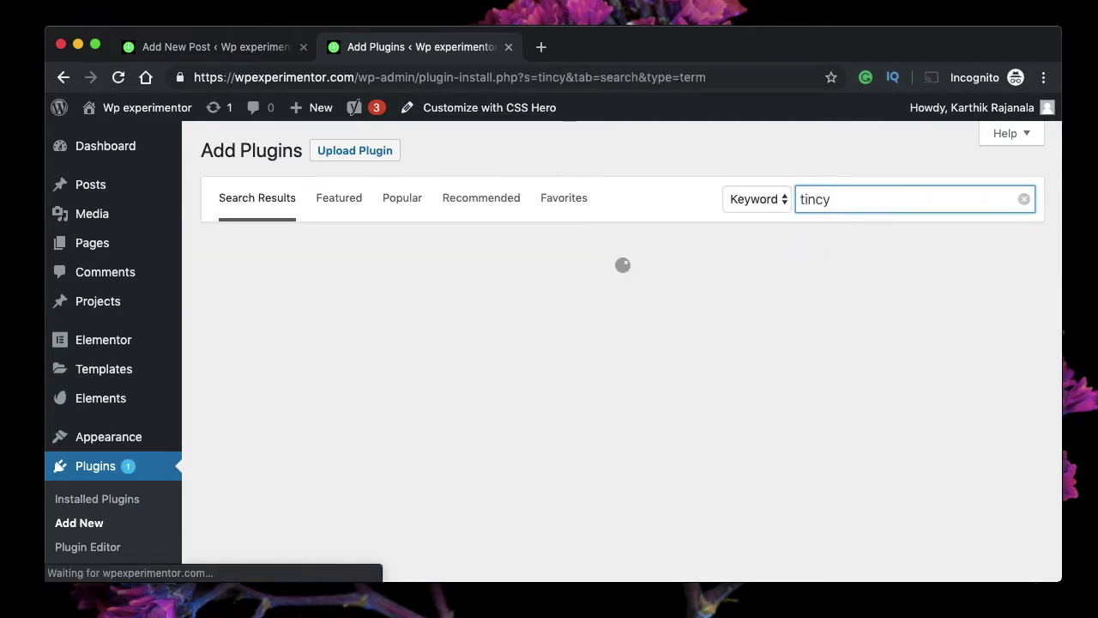
key(BackSpace)
key(BackSpace)
text(ymce)
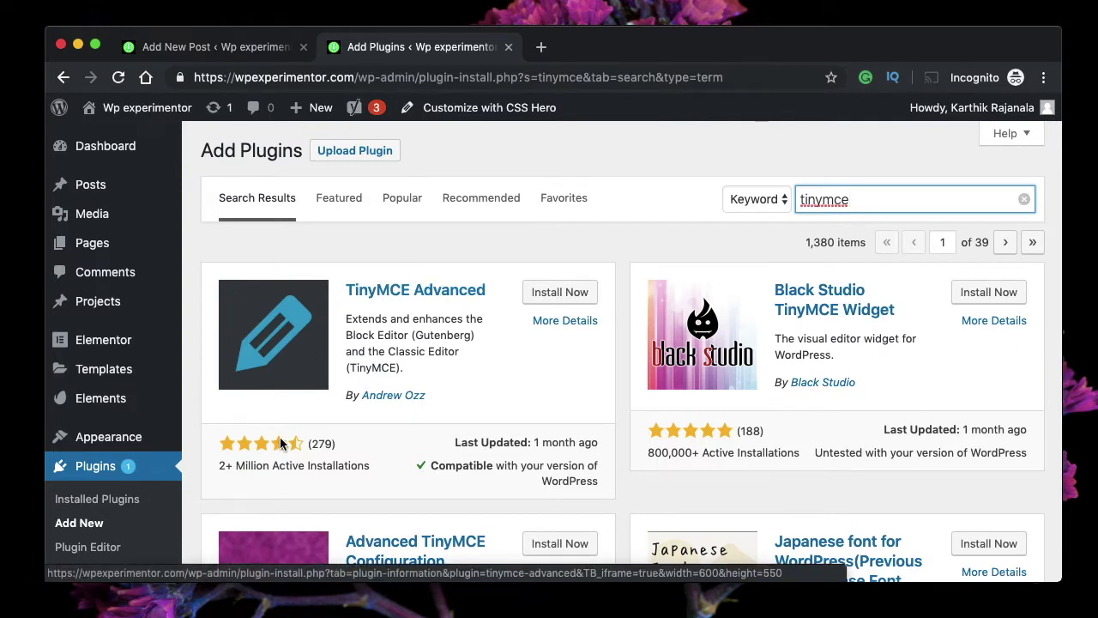
Check the TinyMCE Advanced plugin's active installations and WordPress compatibility, and install and activate it.
triple_click(272, 468)
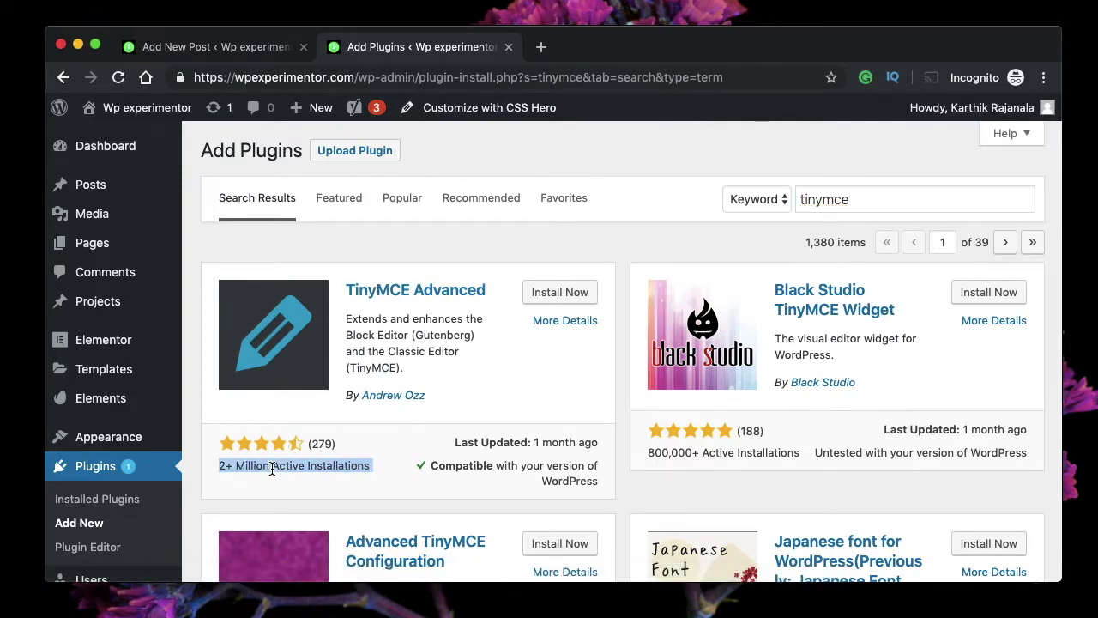
triple_click(548, 474)
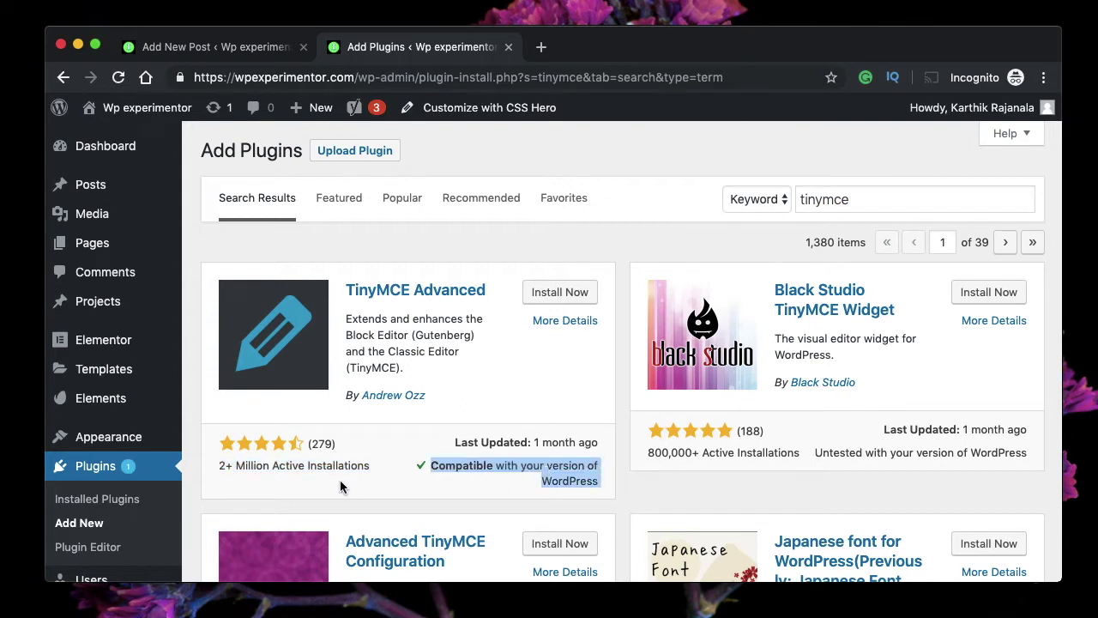
triple_click(317, 465)
double_click(281, 465)
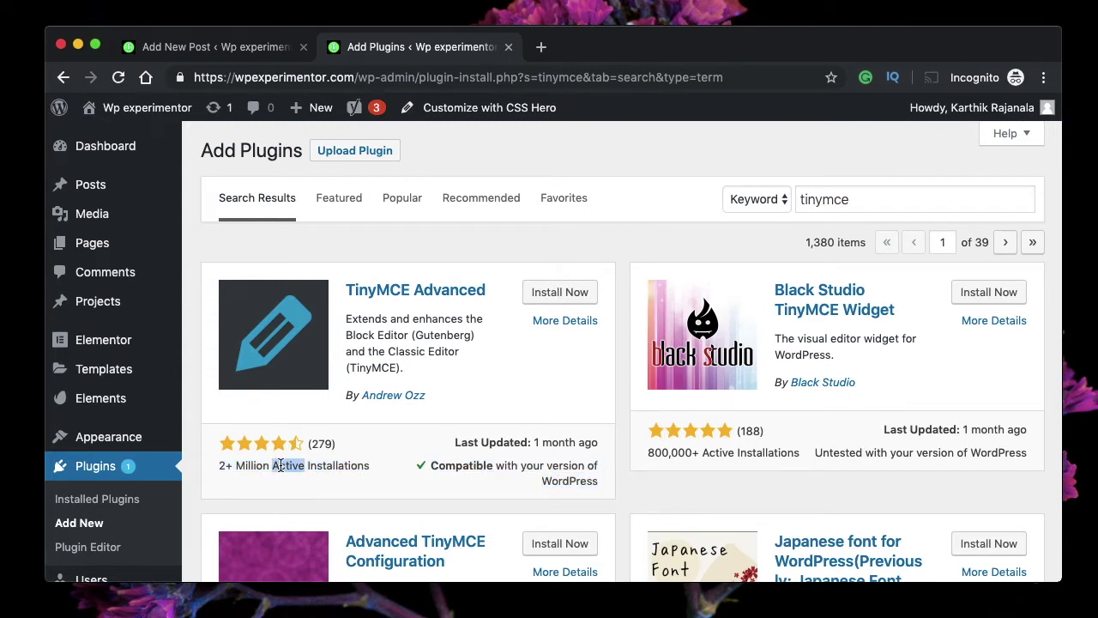
click(280, 465)
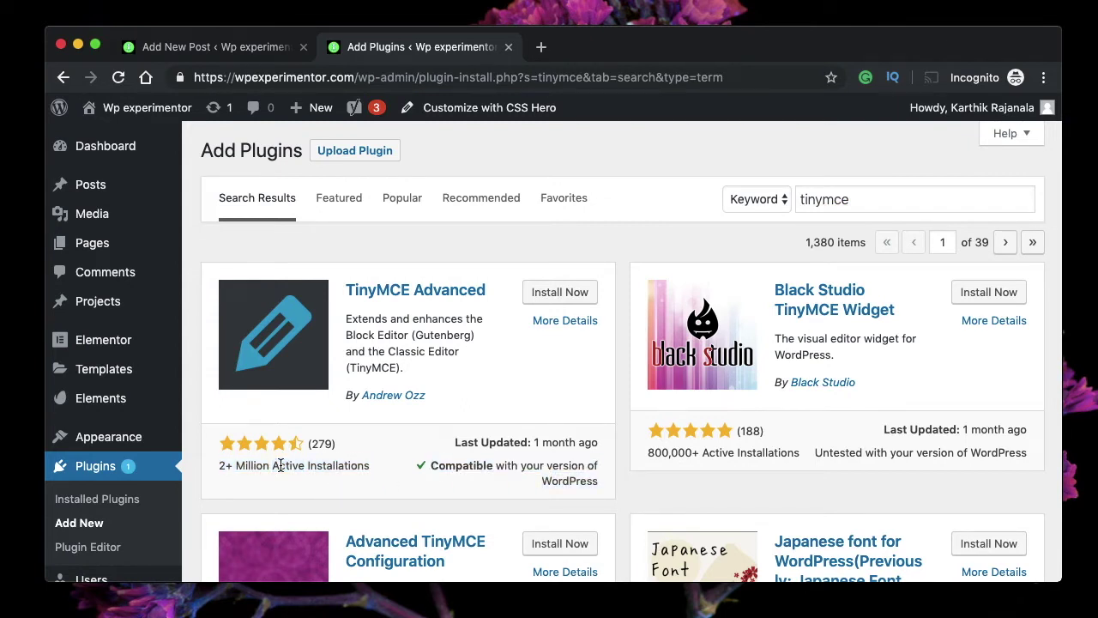
click(569, 292)
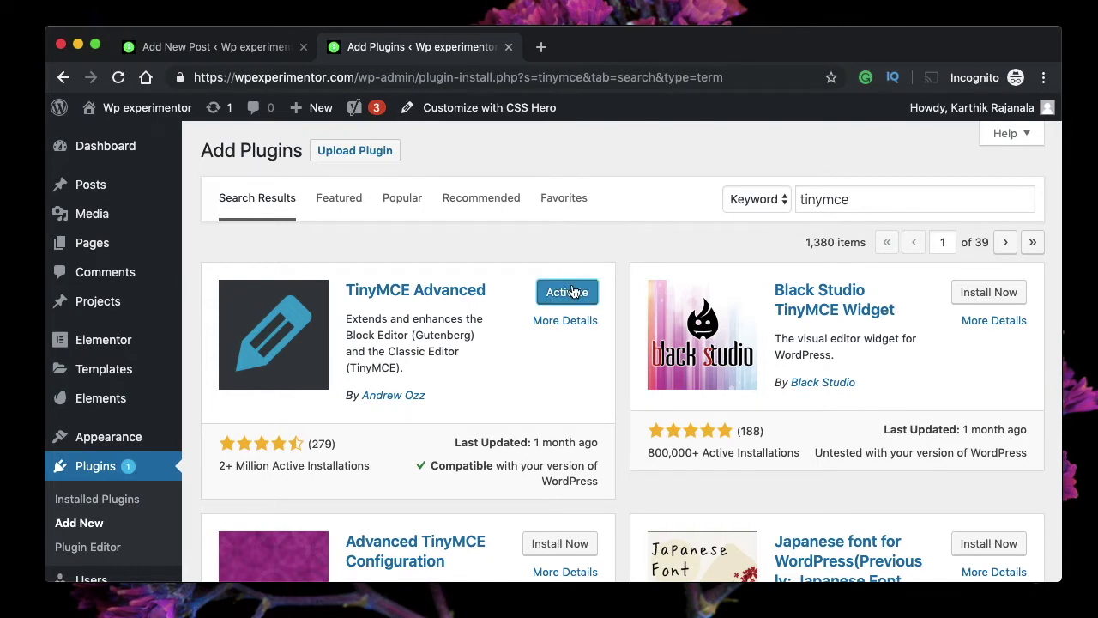
click(567, 292)
Return to the Guten Test post and publish it with public visibility.
click(219, 49)
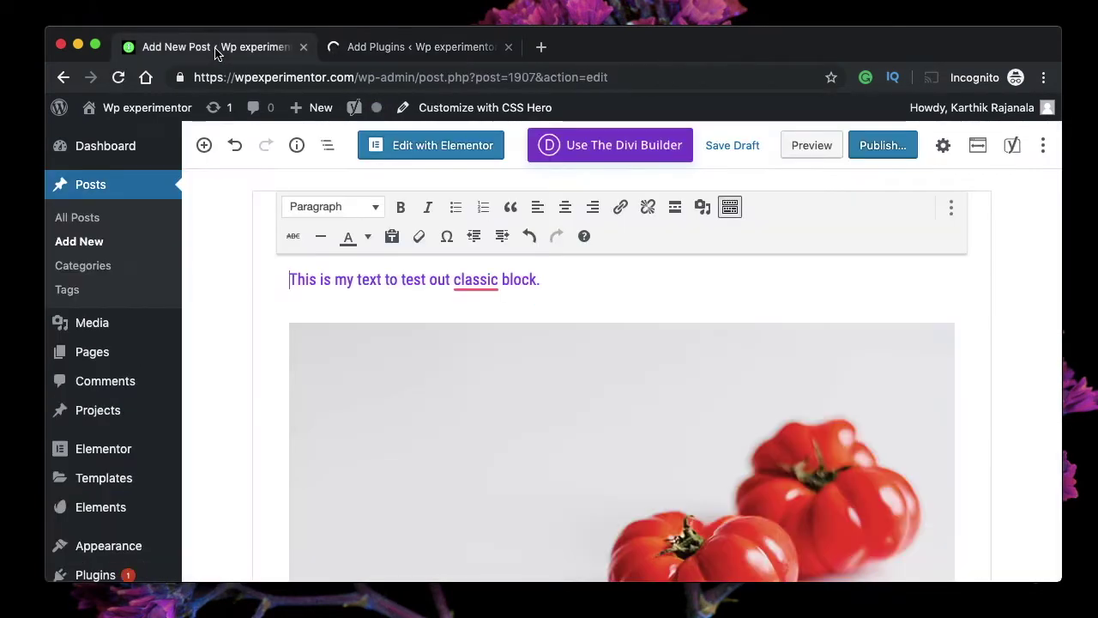
click(887, 148)
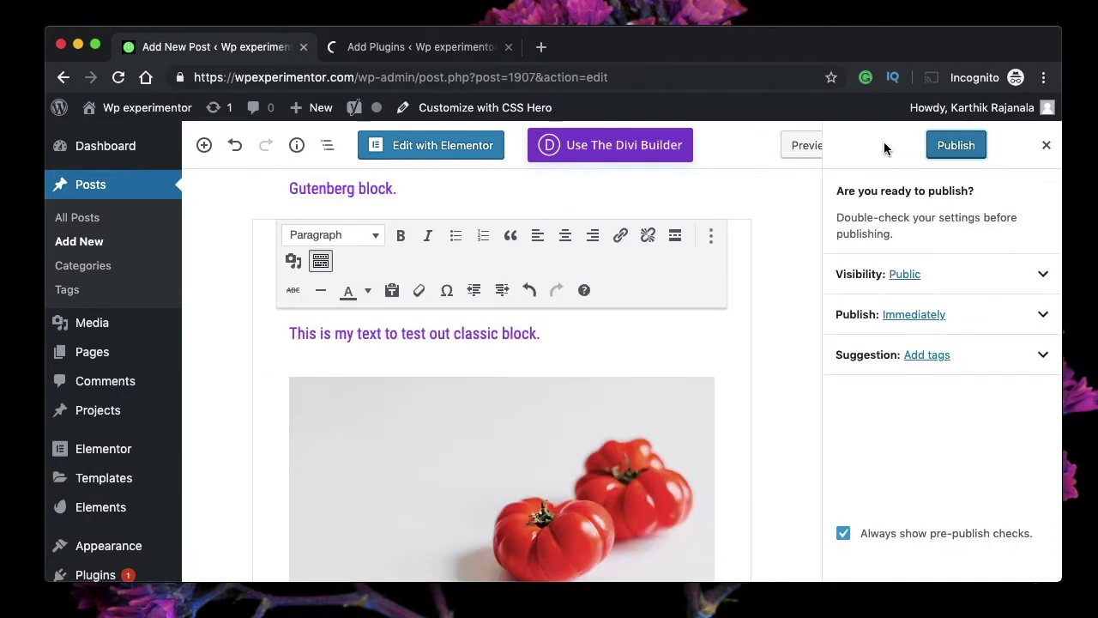
click(953, 145)
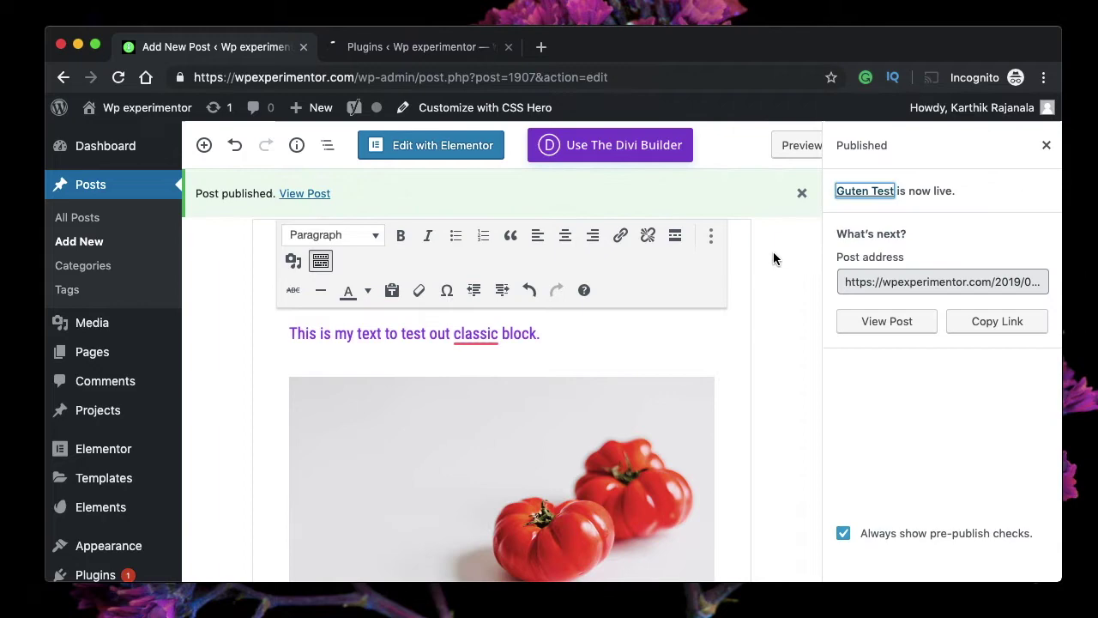
Check the plugin activation on the Plugins page and reload the Guten Test post in the editor.
click(378, 47)
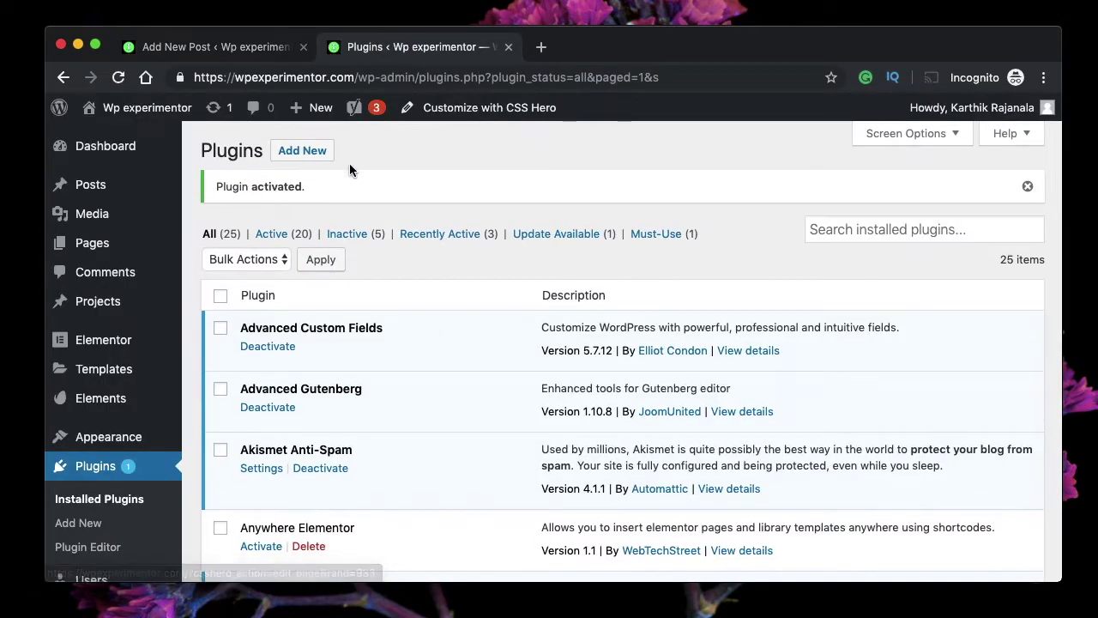
click(190, 44)
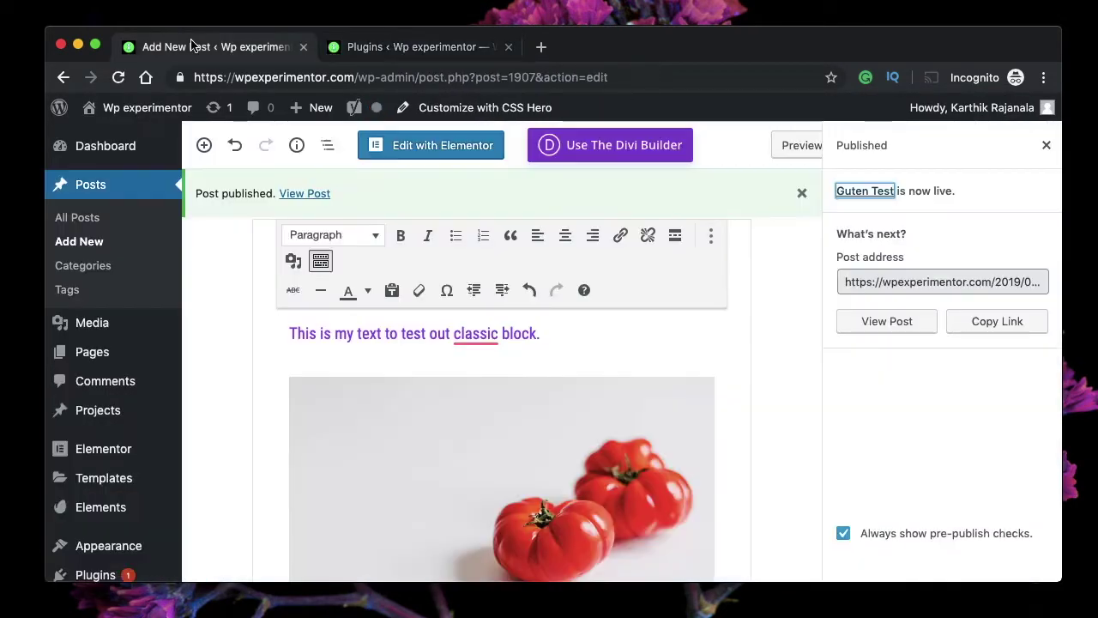
click(118, 79)
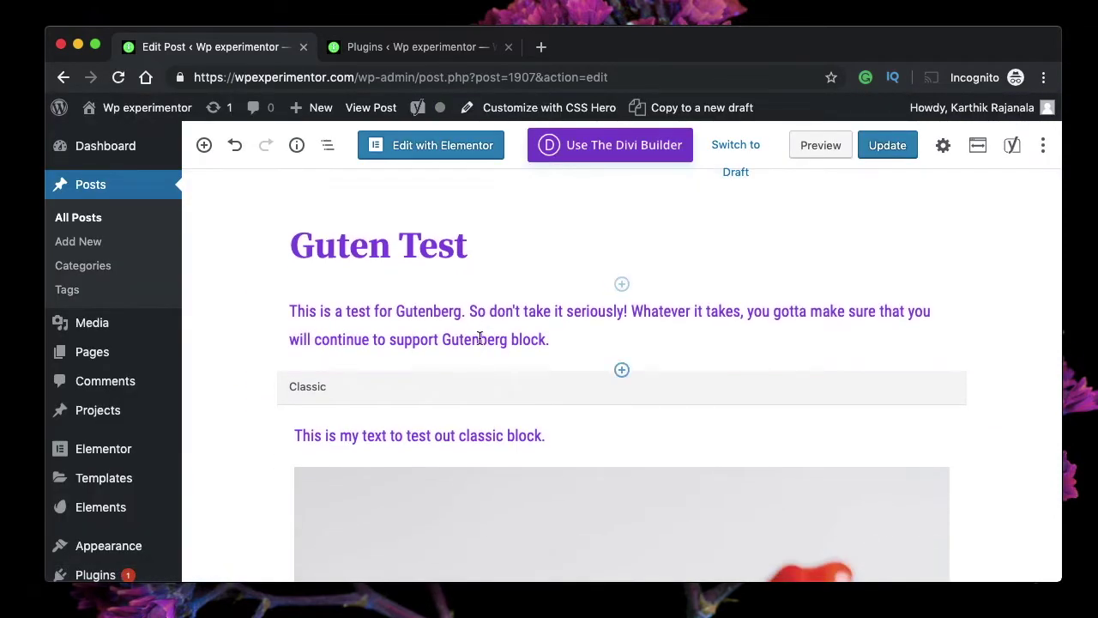
In the first paragraph, make "don't" bold and "don't take it seriously!" italic, and clear the formatting of that phrase.
click(440, 319)
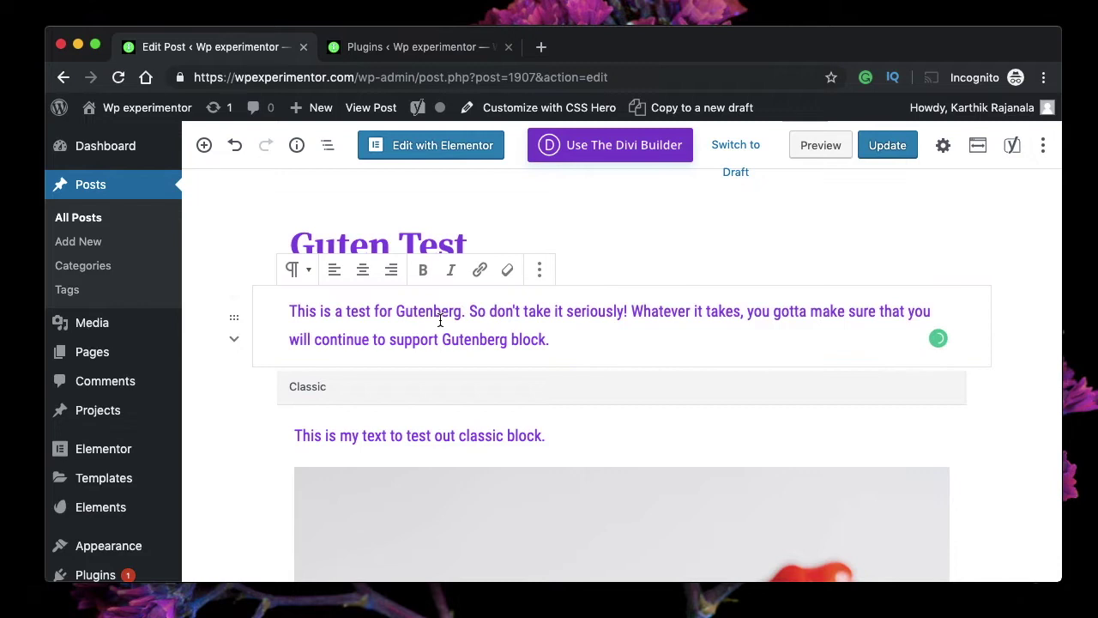
click(540, 273)
click(539, 273)
double_click(499, 312)
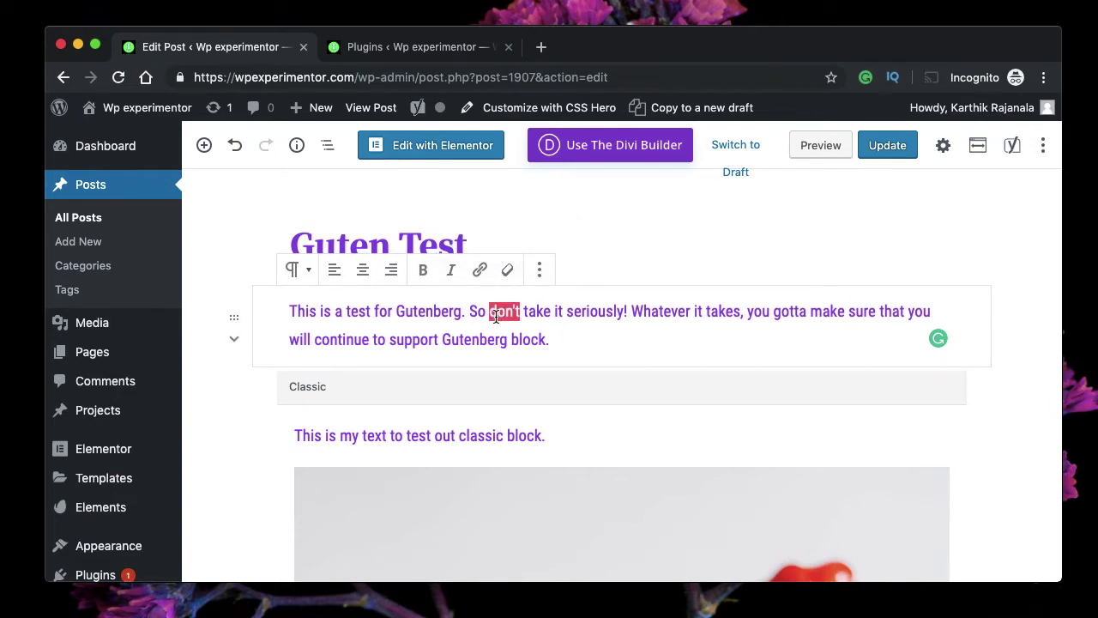
click(424, 270)
click(612, 343)
click(504, 312)
double_click(504, 313)
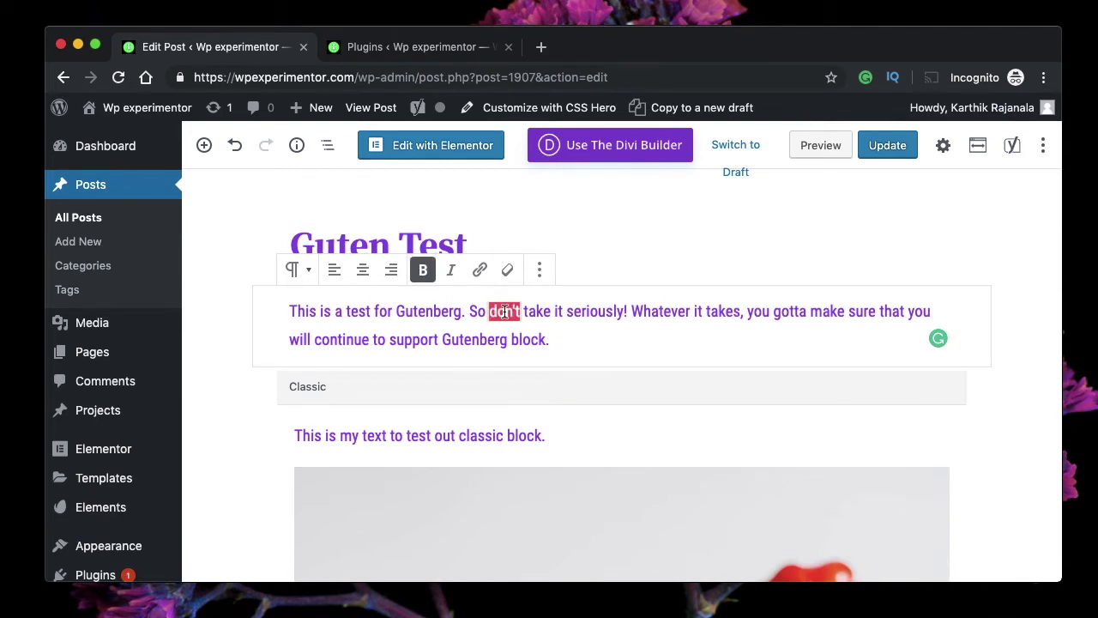
shift+click(627, 314)
click(453, 270)
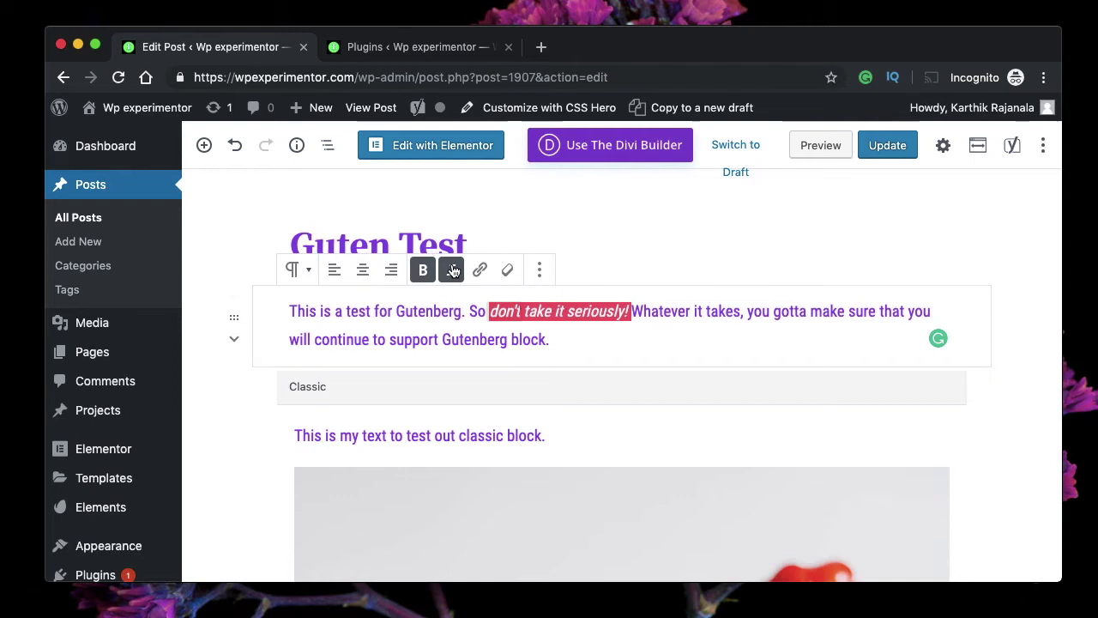
click(507, 273)
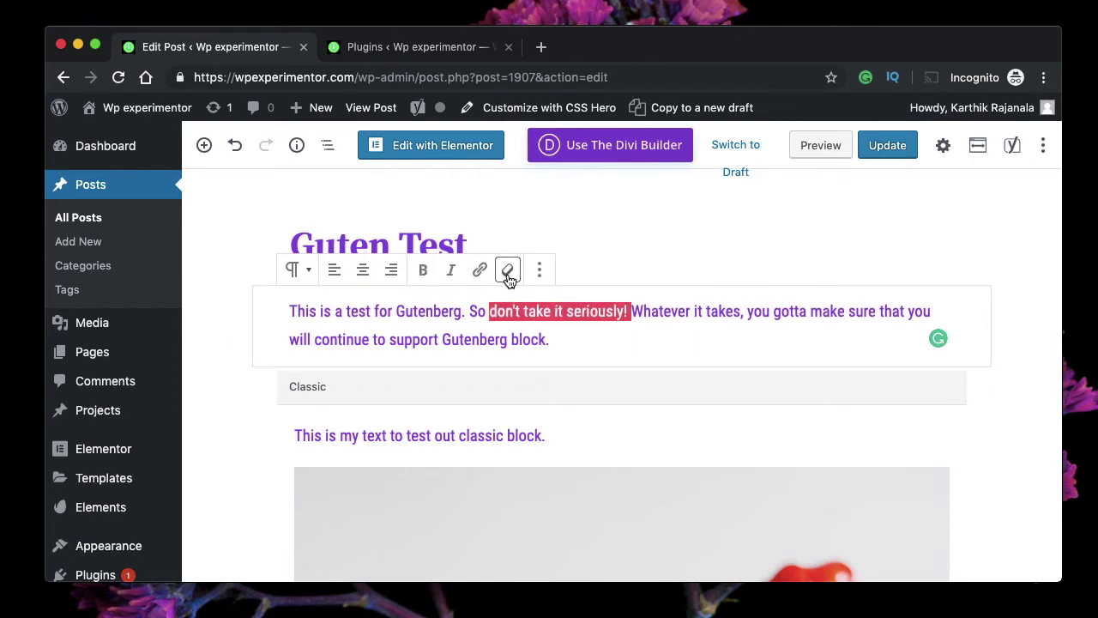
Italicise the whole first paragraph and clear its formatting.
triple_click(550, 314)
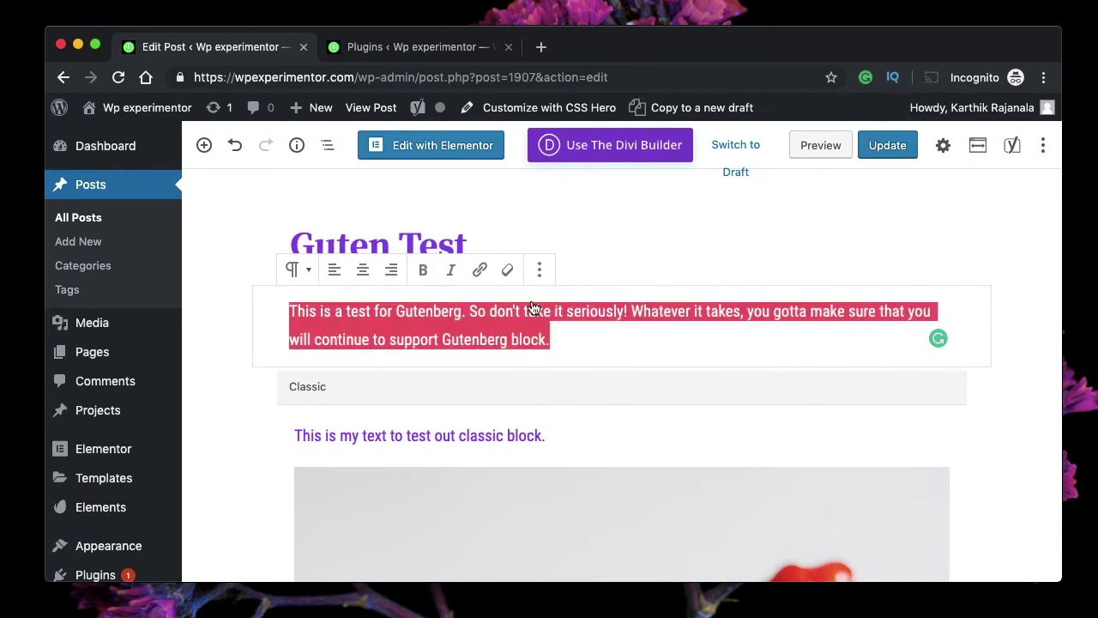
click(450, 270)
click(588, 330)
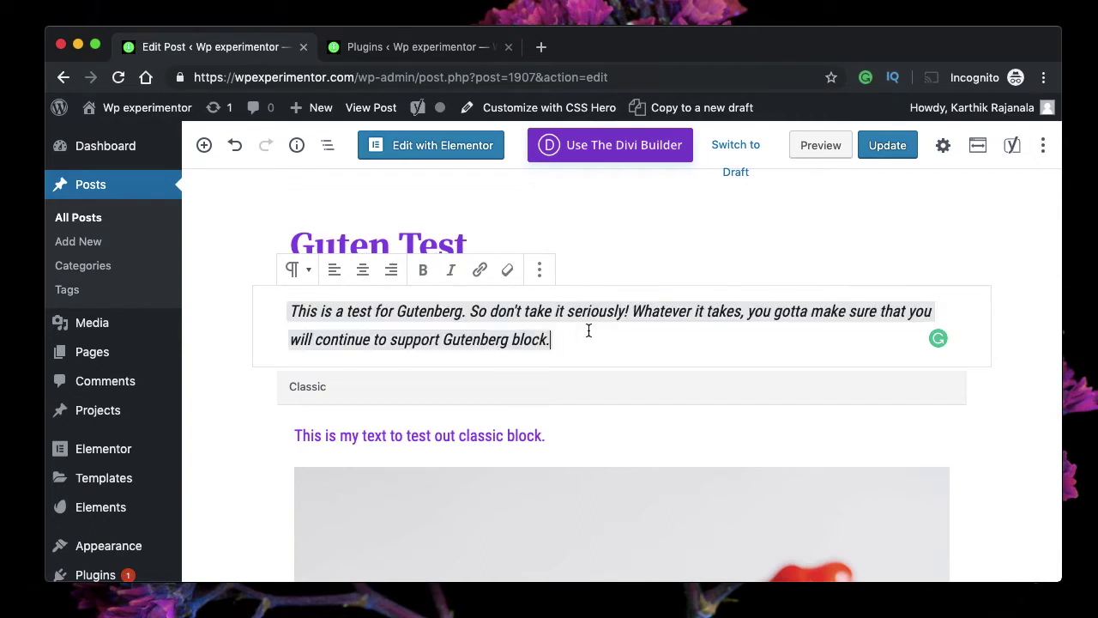
triple_click(589, 330)
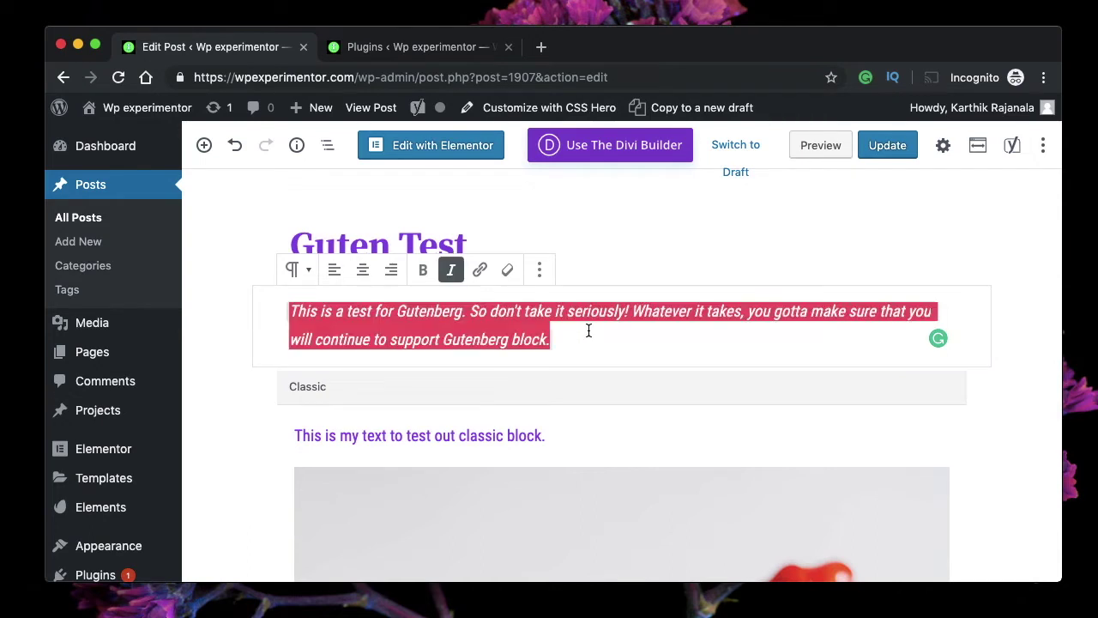
click(507, 273)
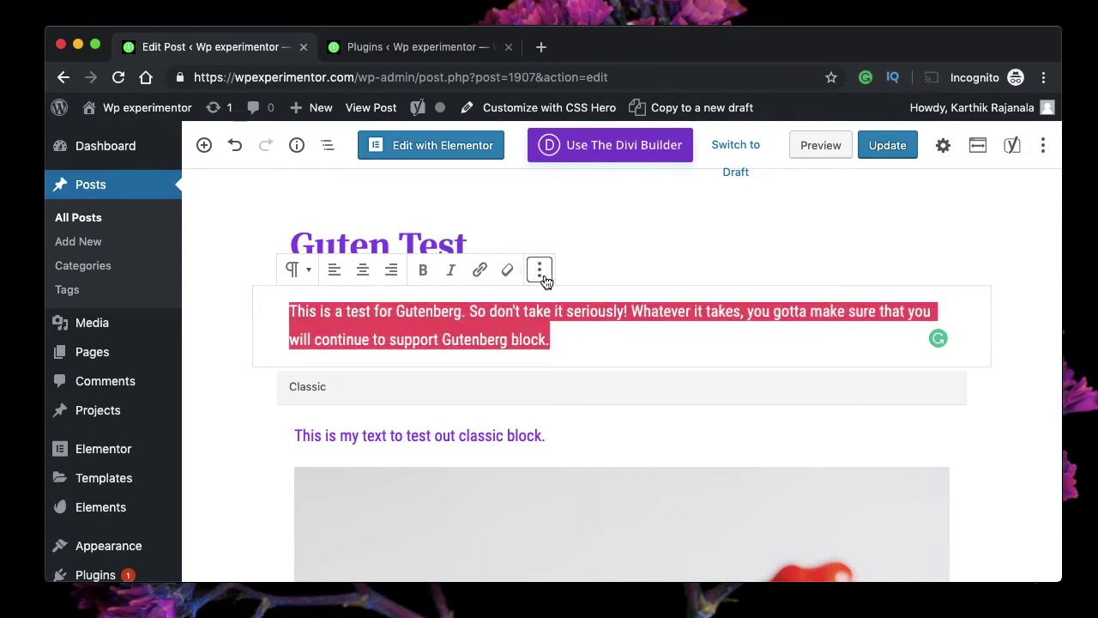
click(580, 332)
Select the Classic block below the first paragraph to examine its extended editing toolbar.
scroll(591, 348, down, 3)
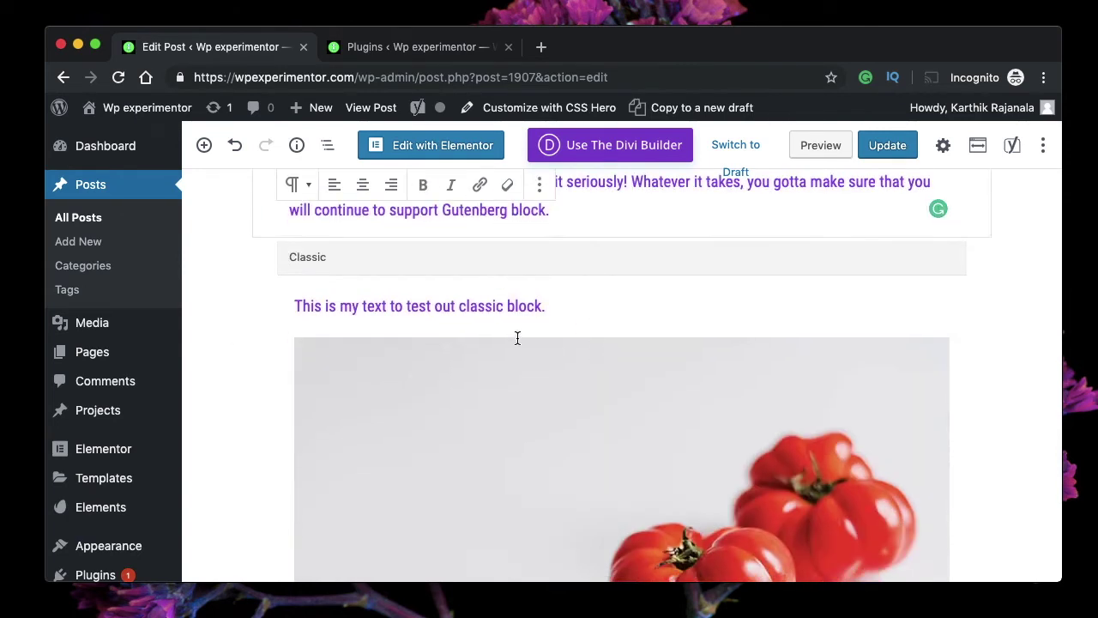
scroll(518, 321, up, 2)
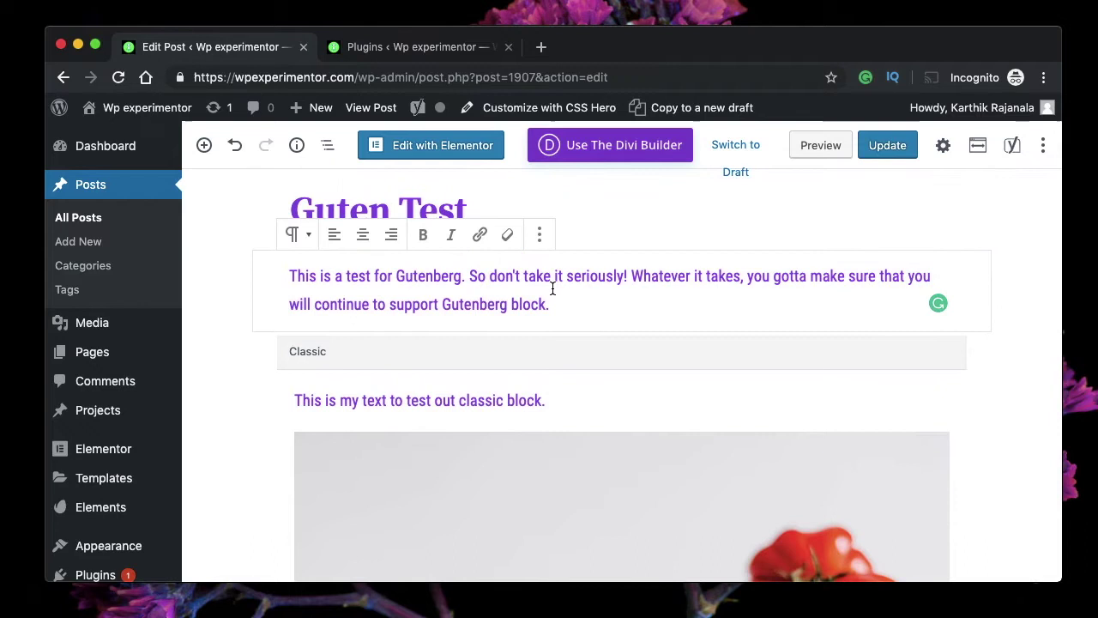
scroll(579, 419, down, 4)
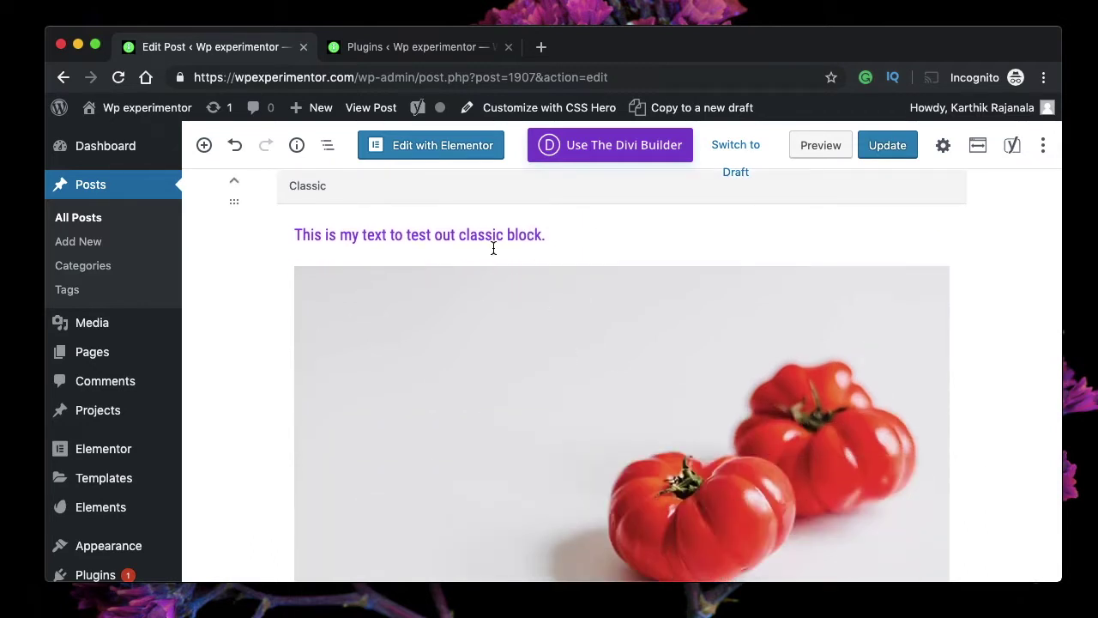
scroll(493, 249, up, 2)
click(589, 307)
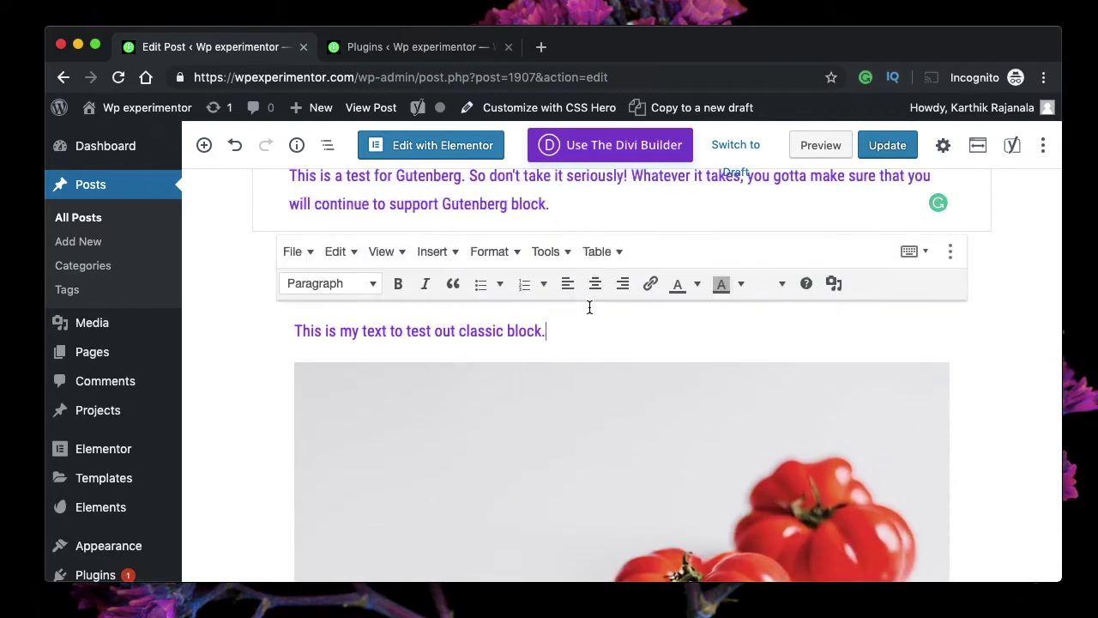
Select the post title, the first paragraph and the Classic block in turn to examine their default editing options.
scroll(782, 296, up, 4)
click(782, 296)
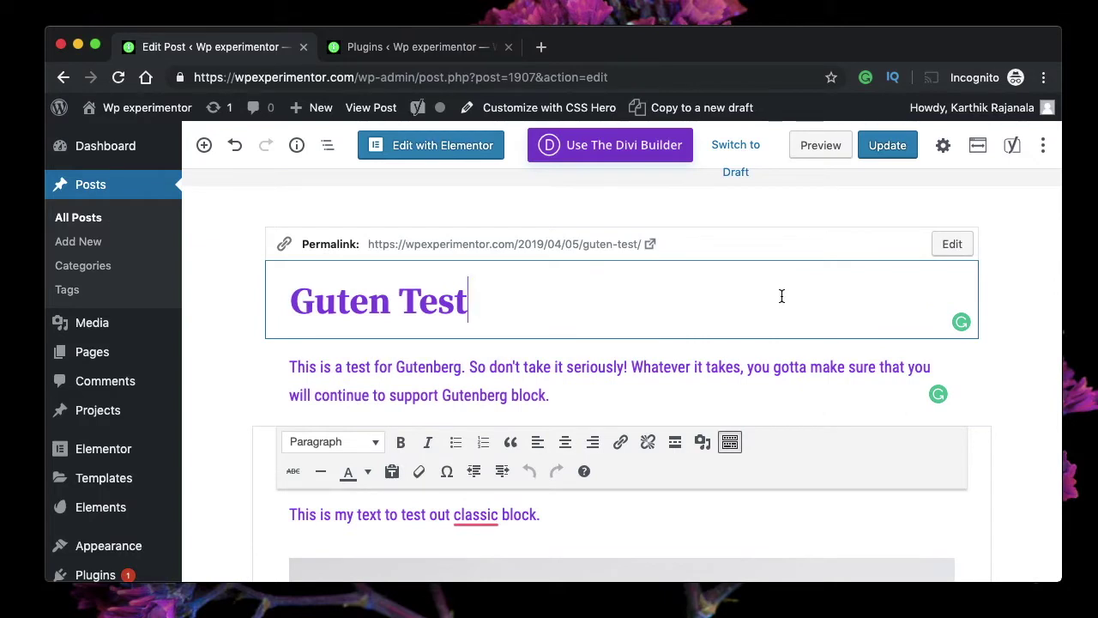
click(637, 382)
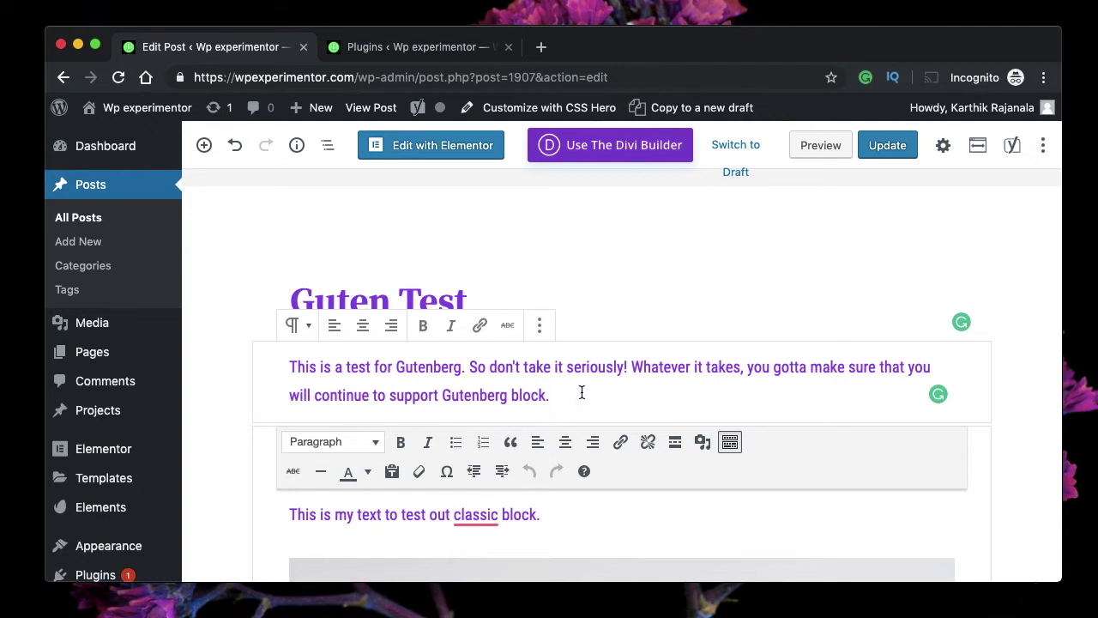
scroll(629, 318, down, 2)
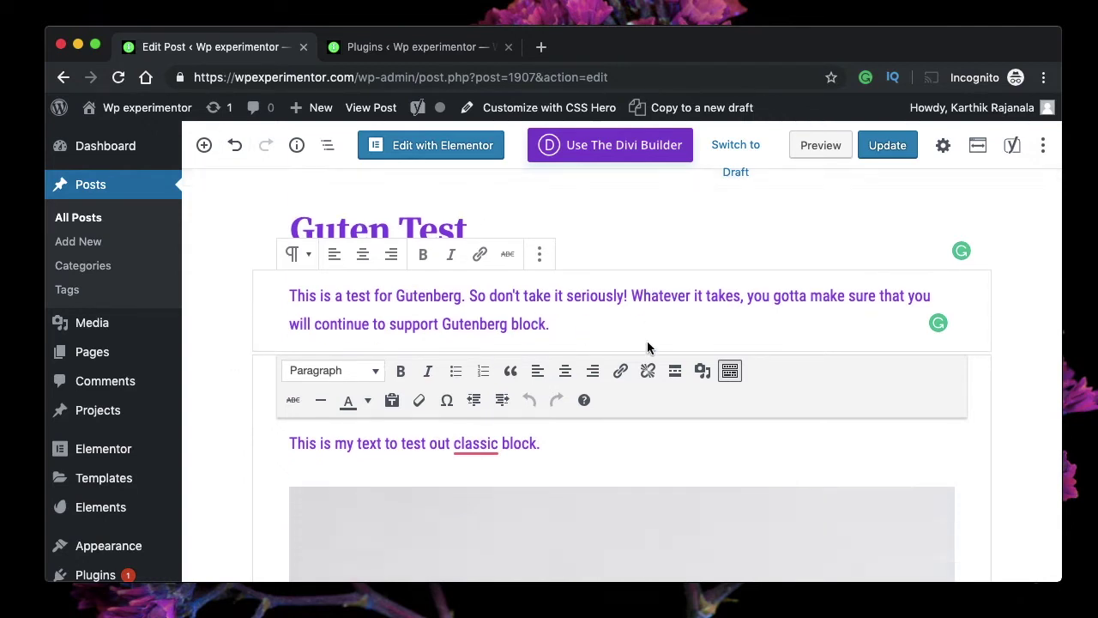
click(606, 401)
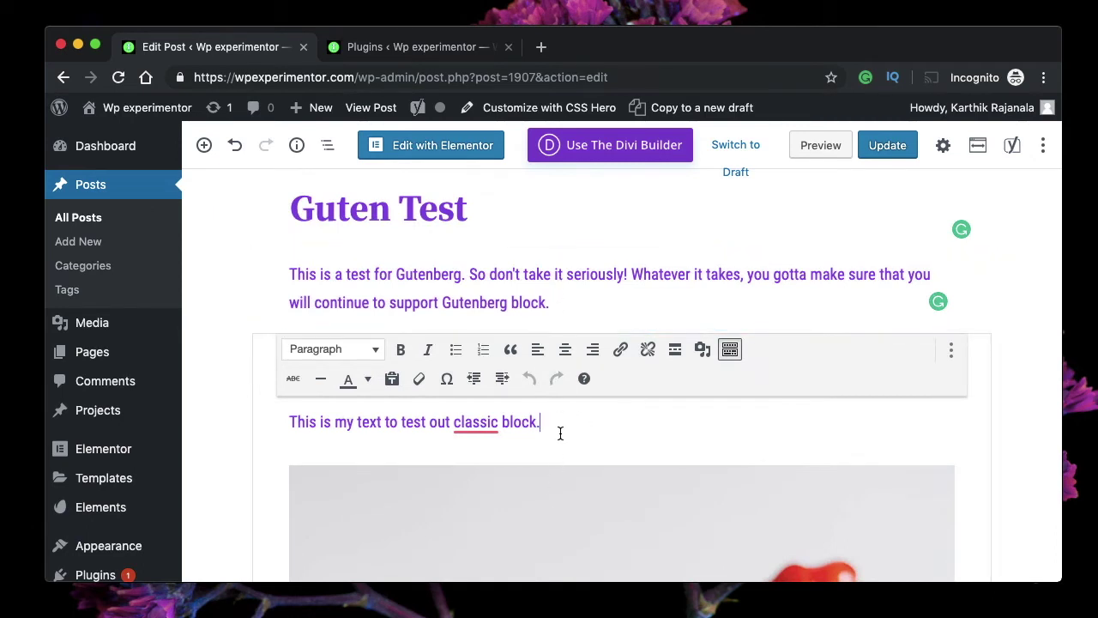
scroll(560, 433, down, 5)
Open the block inserter and collapse the Most Used group to review the available block categories.
click(205, 147)
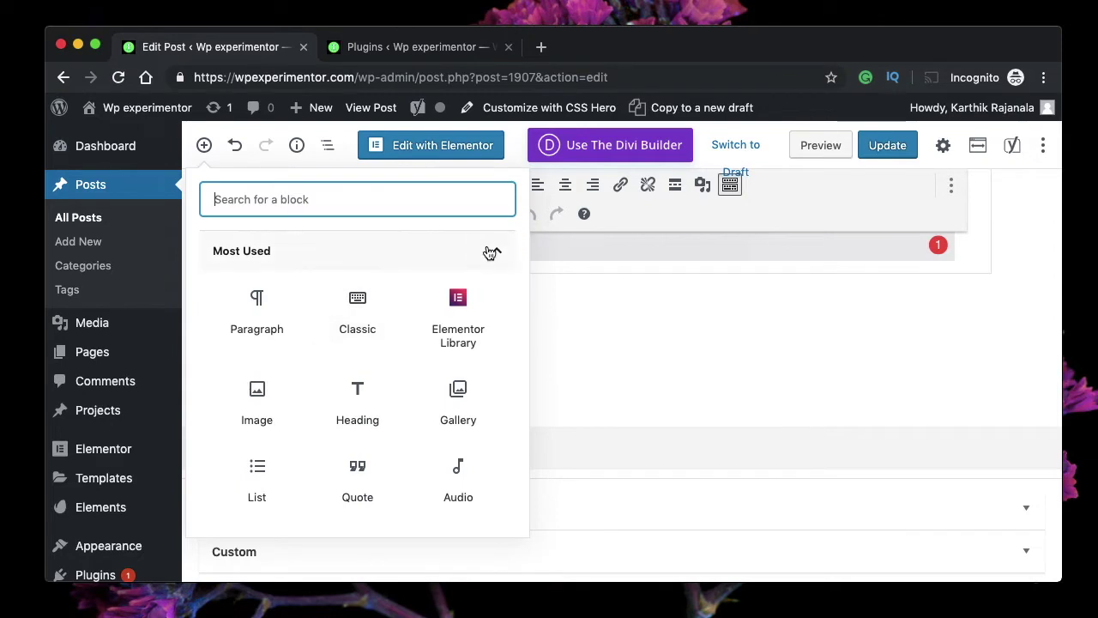
click(495, 253)
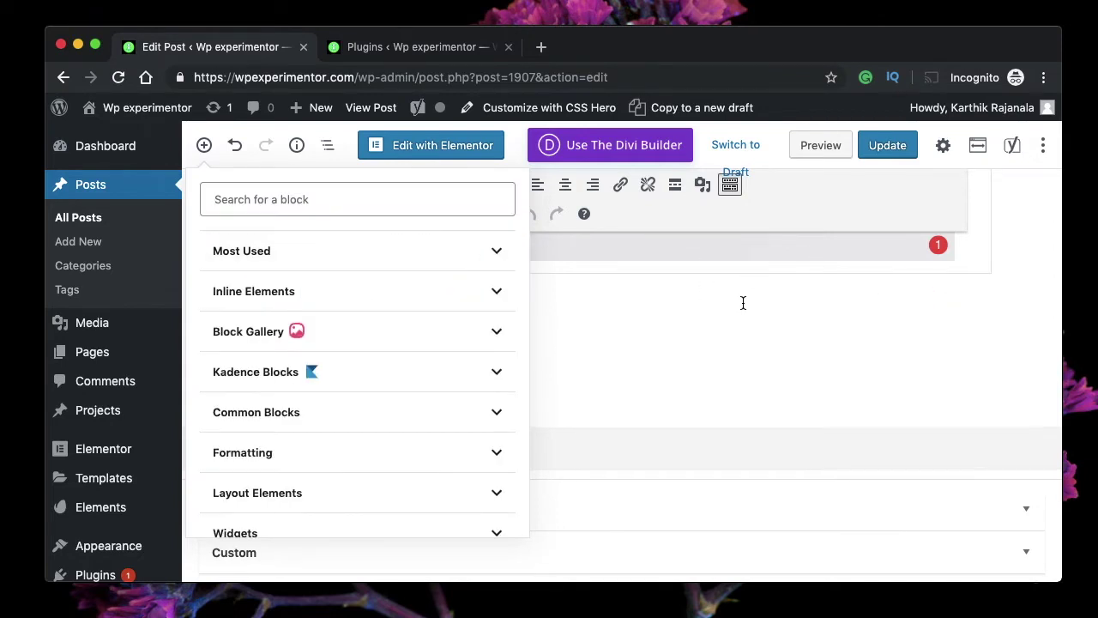
click(684, 295)
scroll(704, 338, up, 10)
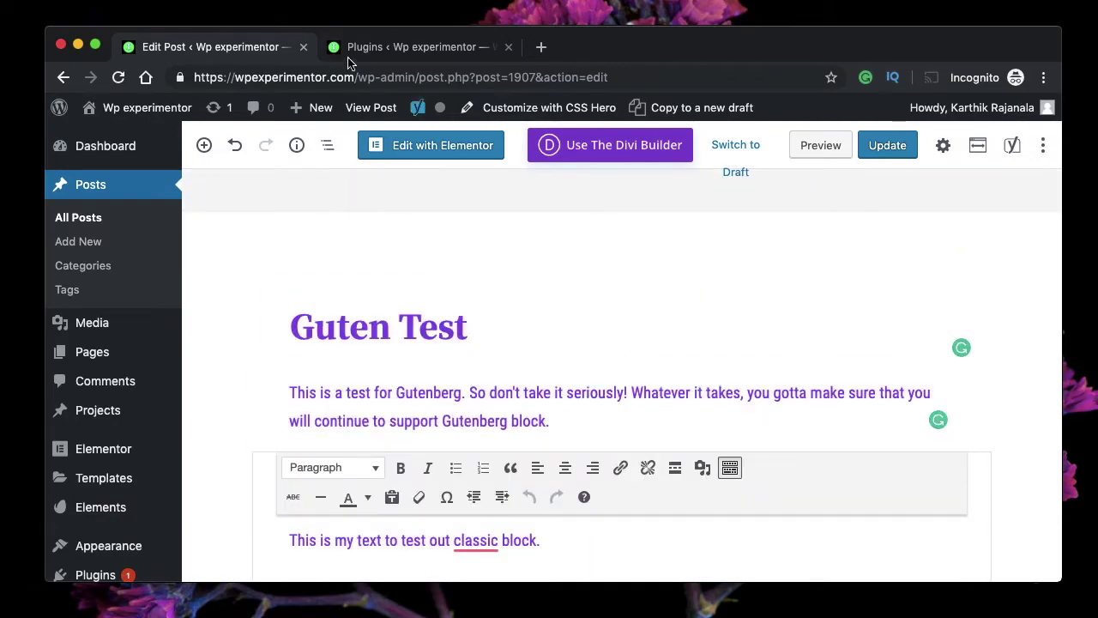
Activate the TinyMCE Advanced plugin in the installed plugins list and check that the activation has completed.
click(361, 46)
scroll(491, 378, down, 20)
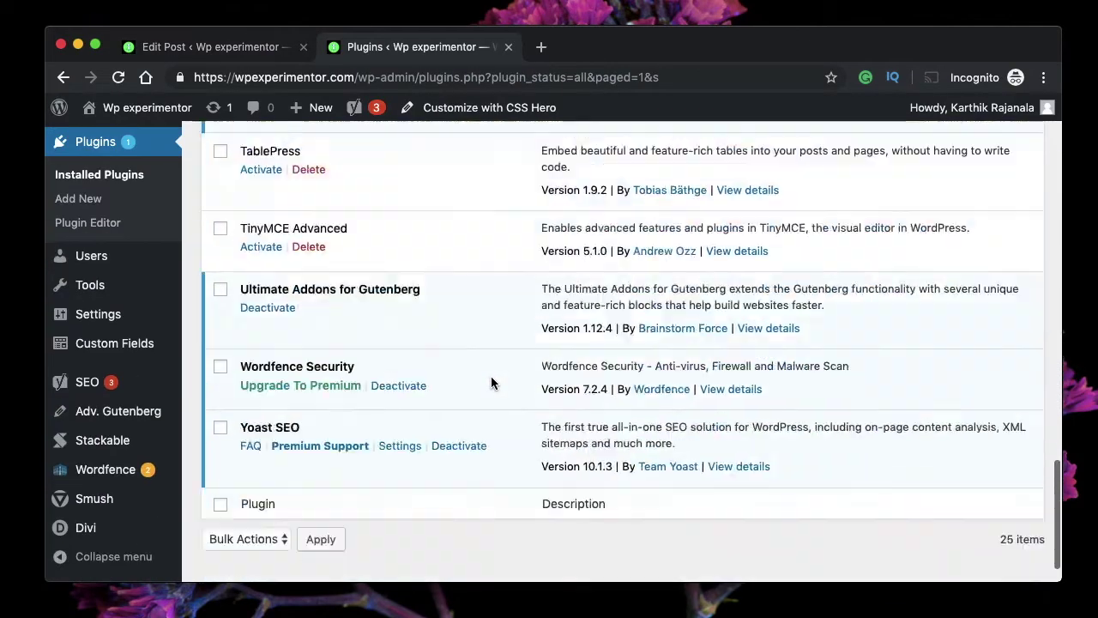
click(259, 199)
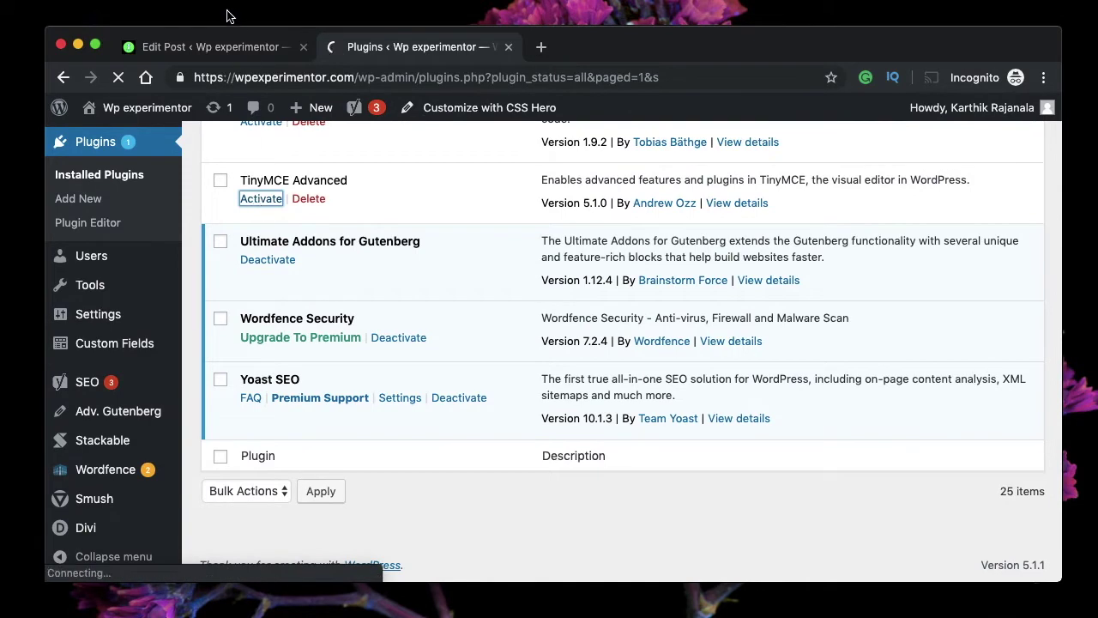
click(221, 47)
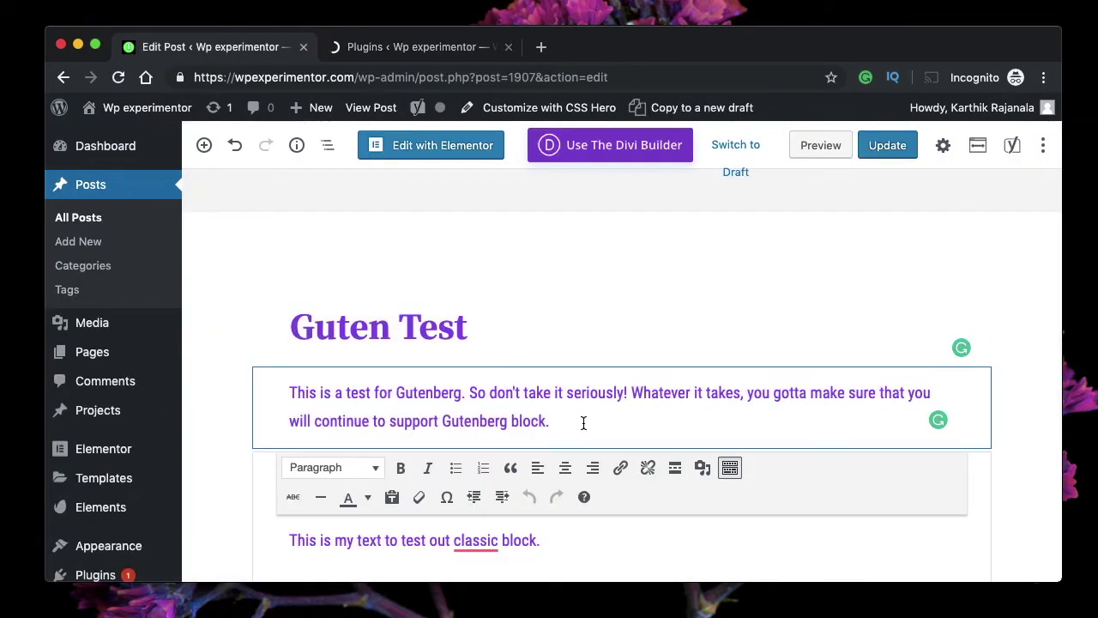
scroll(583, 421, down, 5)
click(428, 50)
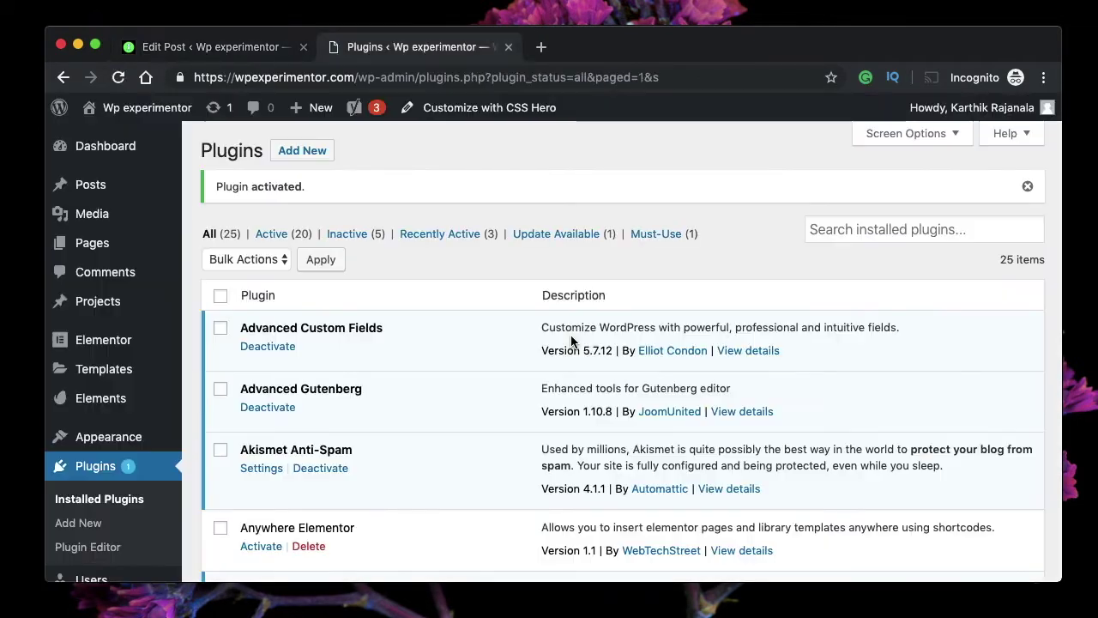
Return to the Guten Test post and reload it in the editor.
click(208, 60)
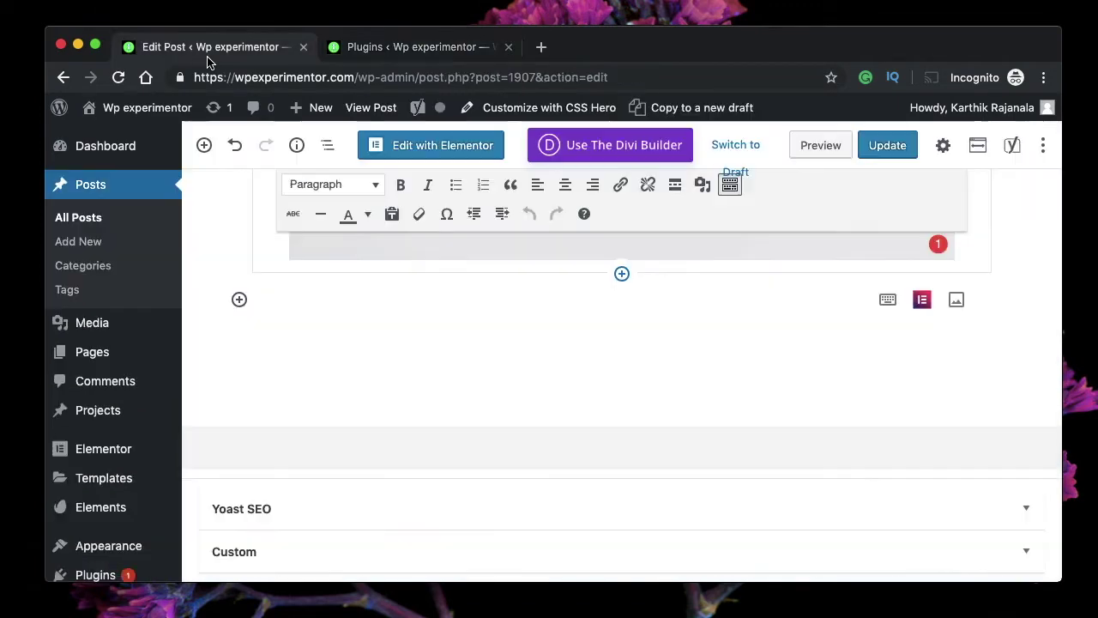
click(119, 78)
click(700, 187)
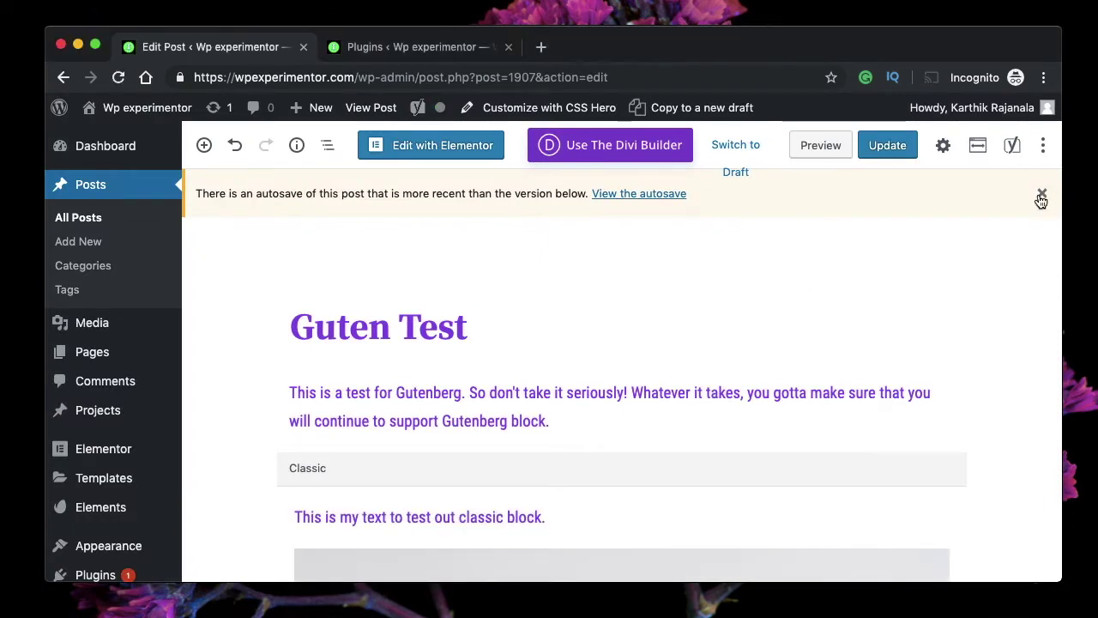
Look for the Classic Paragraph block in the block inserter and return to the post title.
click(203, 146)
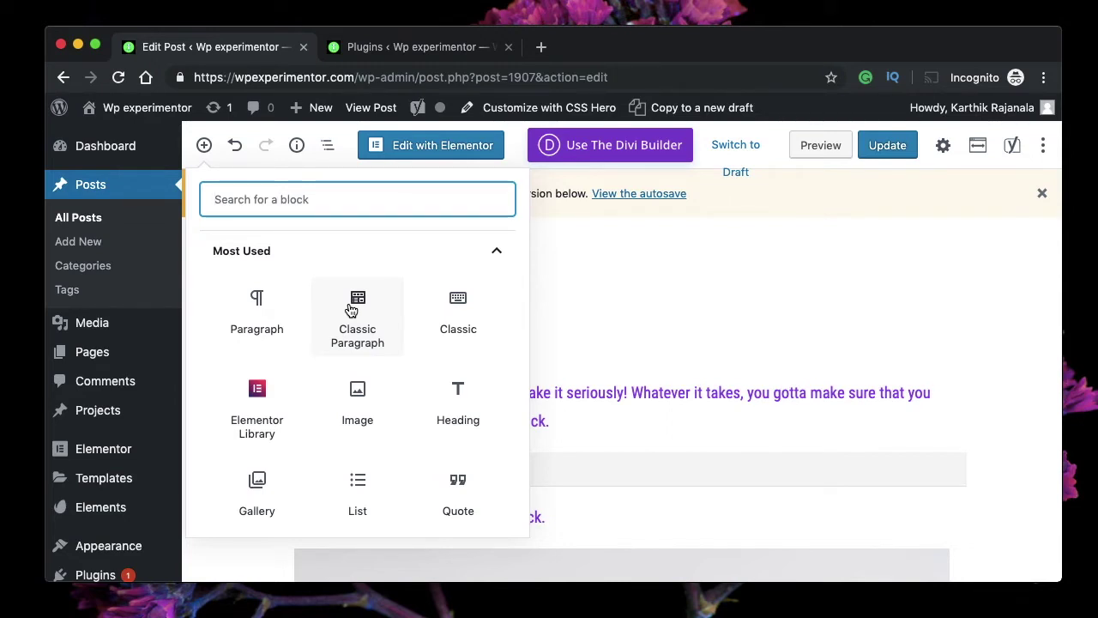
click(659, 350)
scroll(723, 291, down, 3)
scroll(735, 278, up, 2)
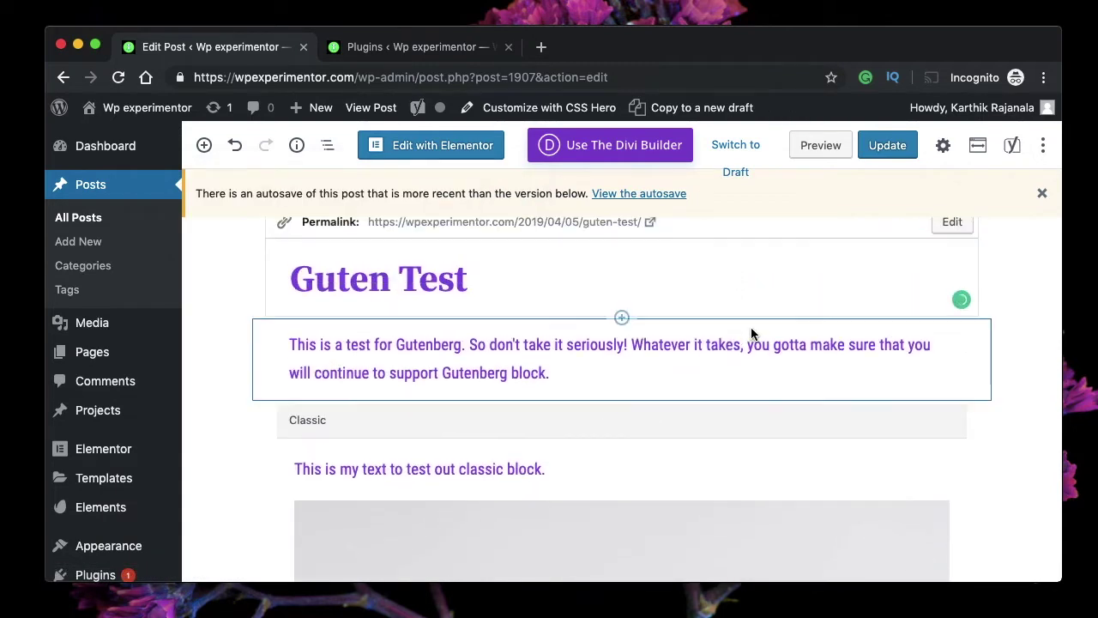
Insert a Classic Paragraph block beneath the Guten Test title.
key(Return)
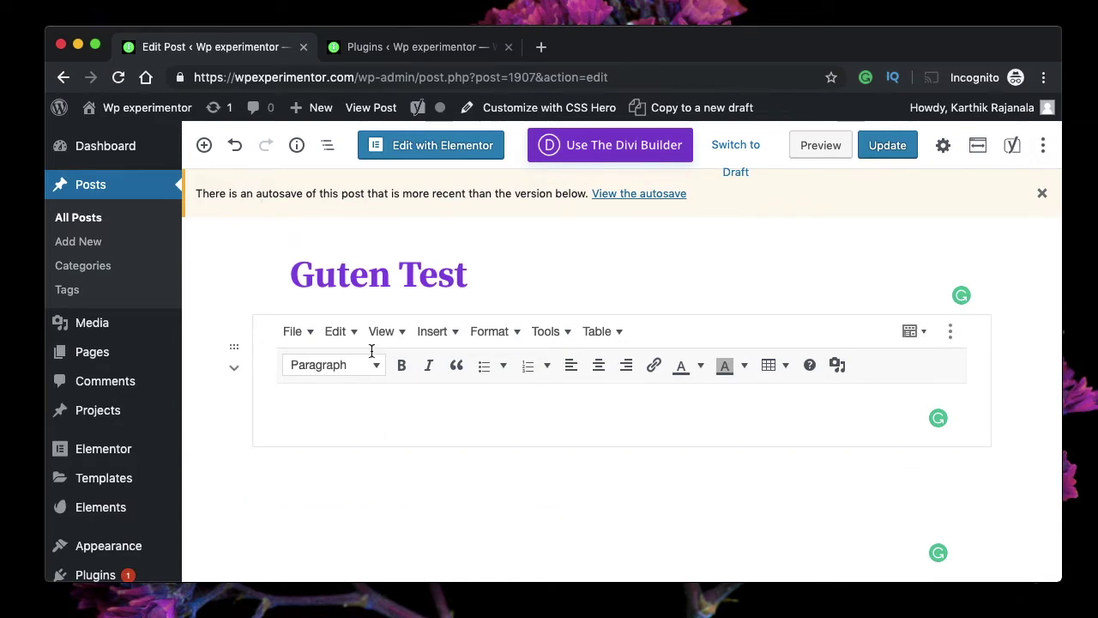
click(204, 145)
click(357, 294)
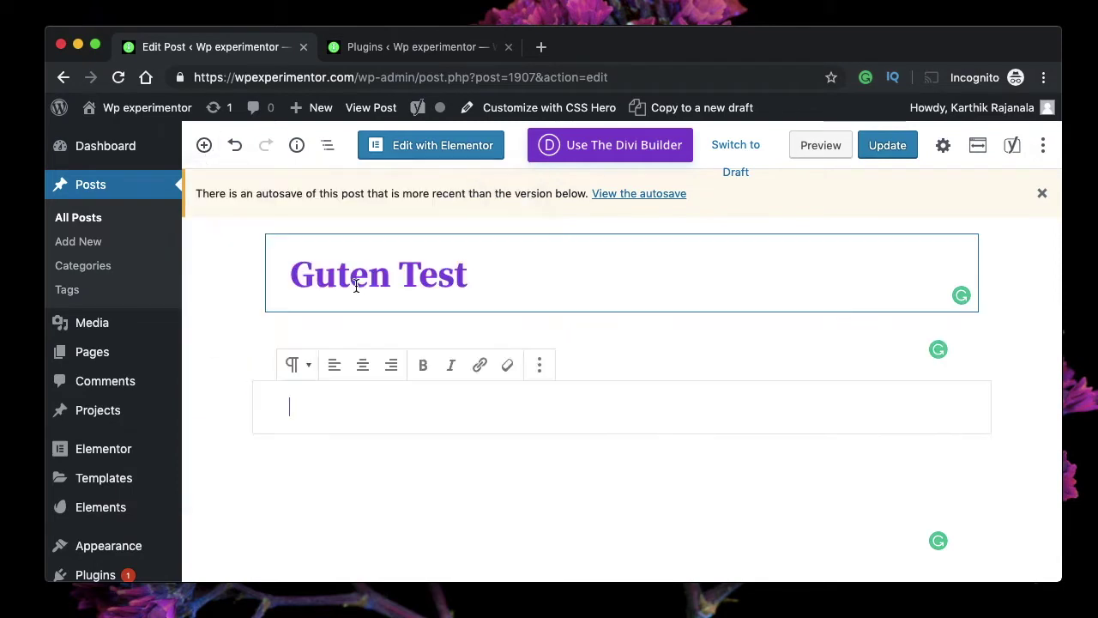
Switch between the Classic Paragraph block and the empty standard paragraph below it to compare their toolbars.
scroll(714, 344, down, 1)
key(BackSpace)
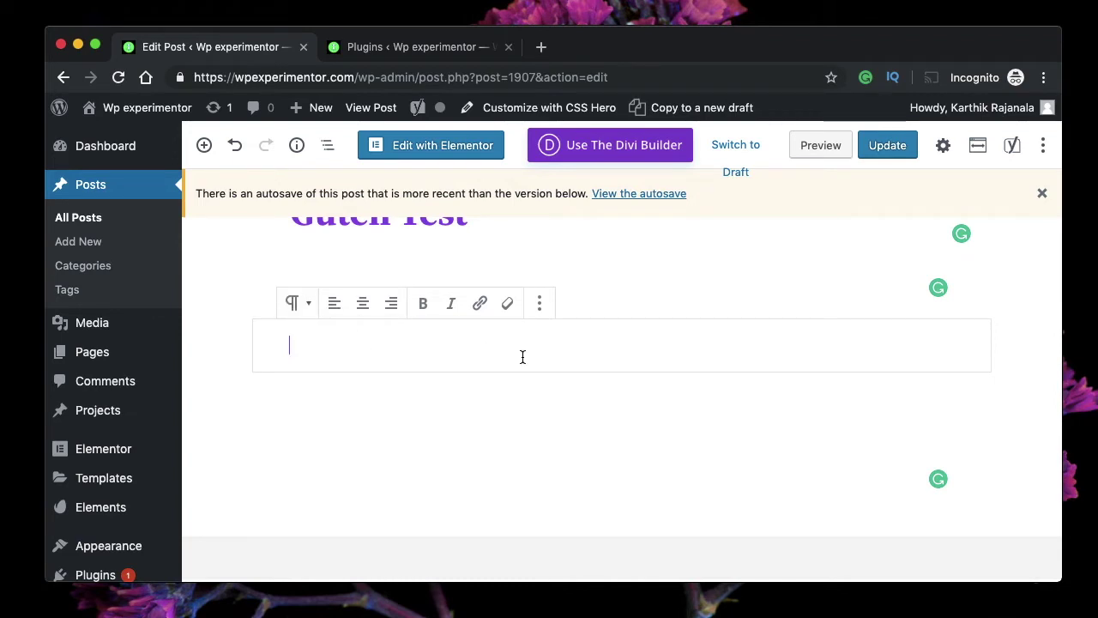
key(Return)
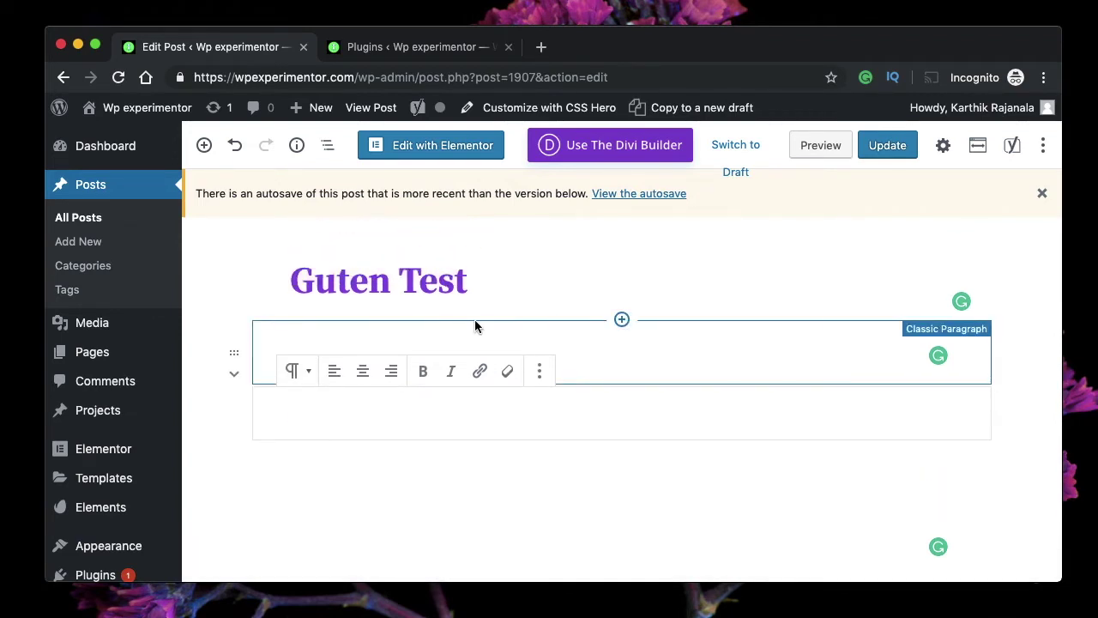
click(608, 346)
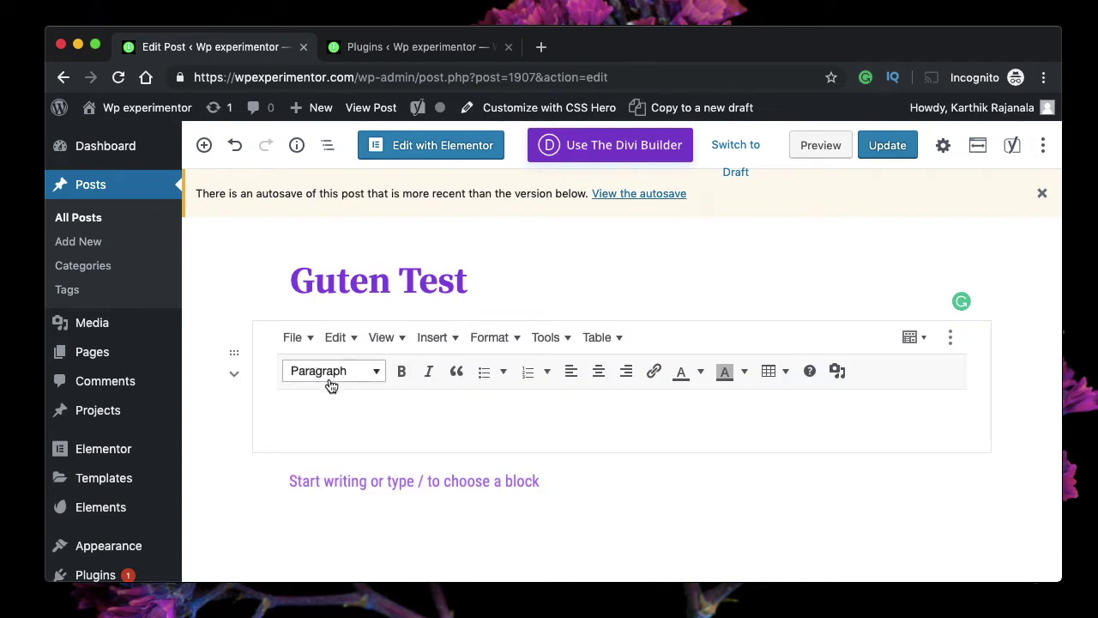
click(645, 496)
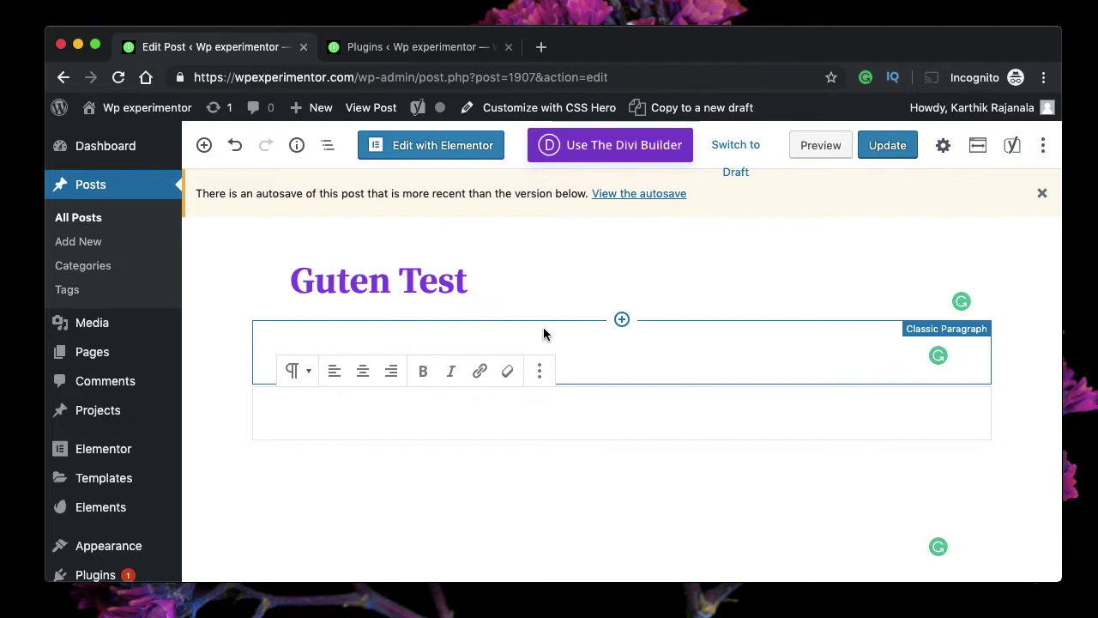
click(671, 352)
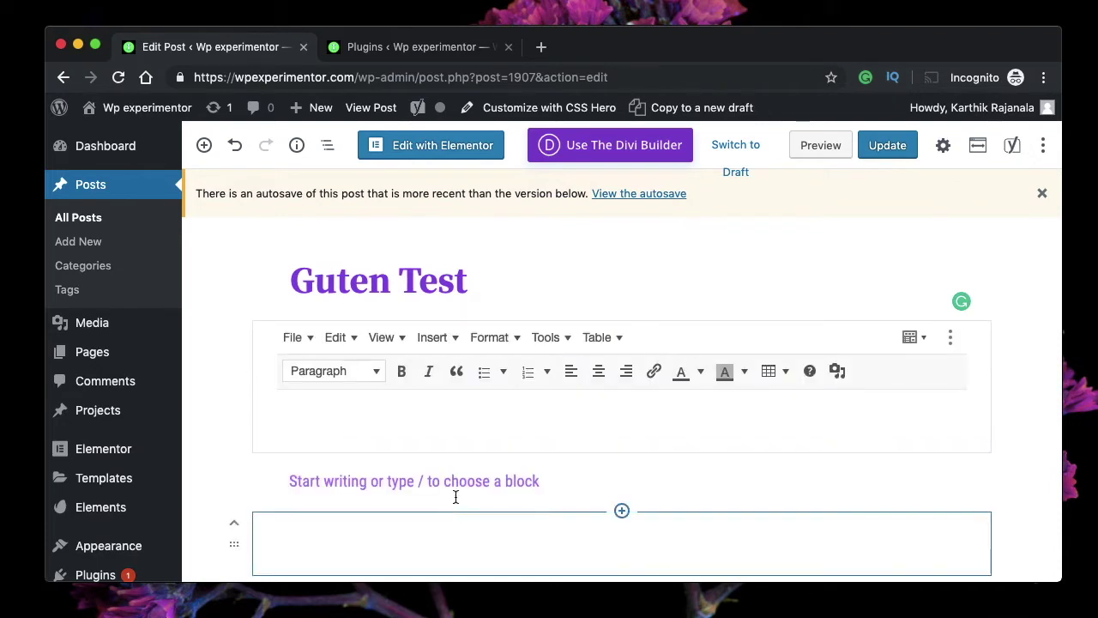
scroll(444, 420, down, 1)
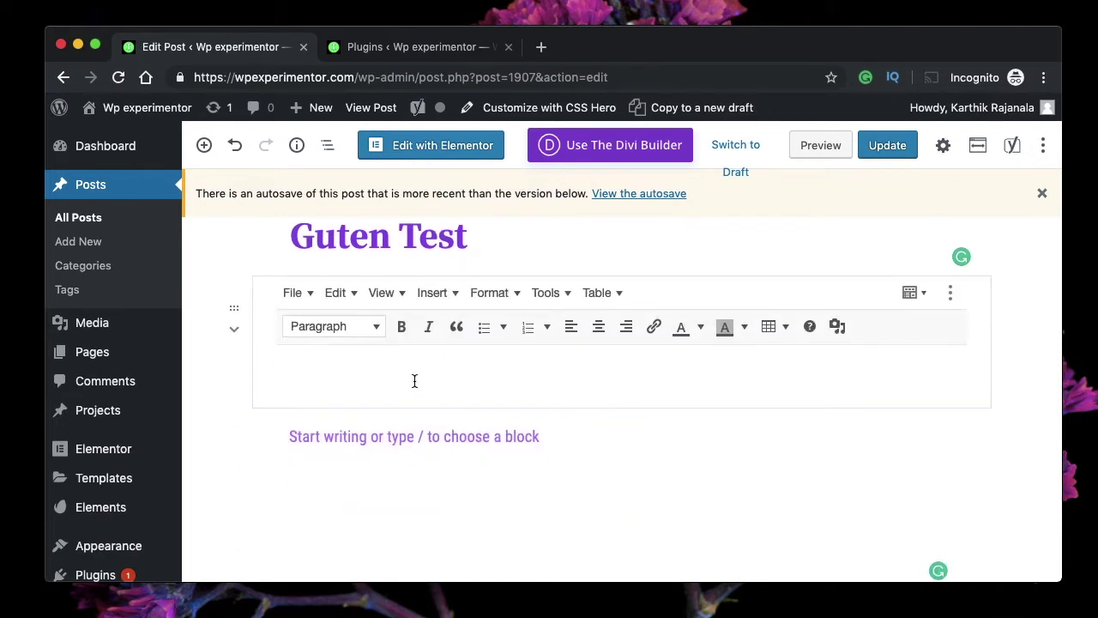
click(306, 303)
click(306, 300)
click(342, 297)
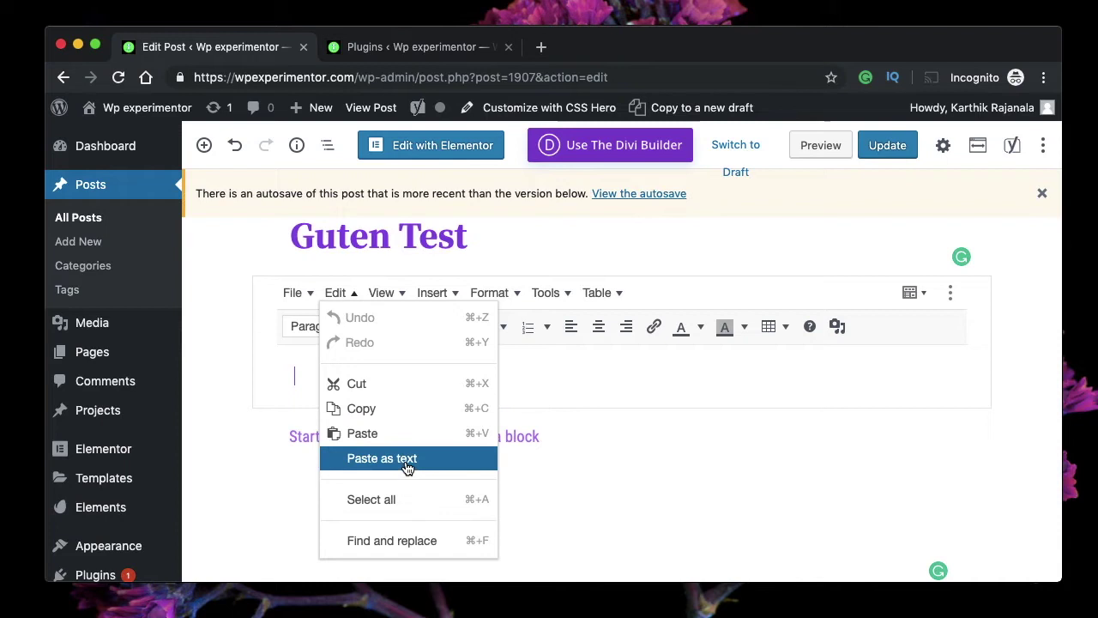
Write "This a block block block block" in the Classic Paragraph block beneath the Guten Test title.
click(642, 366)
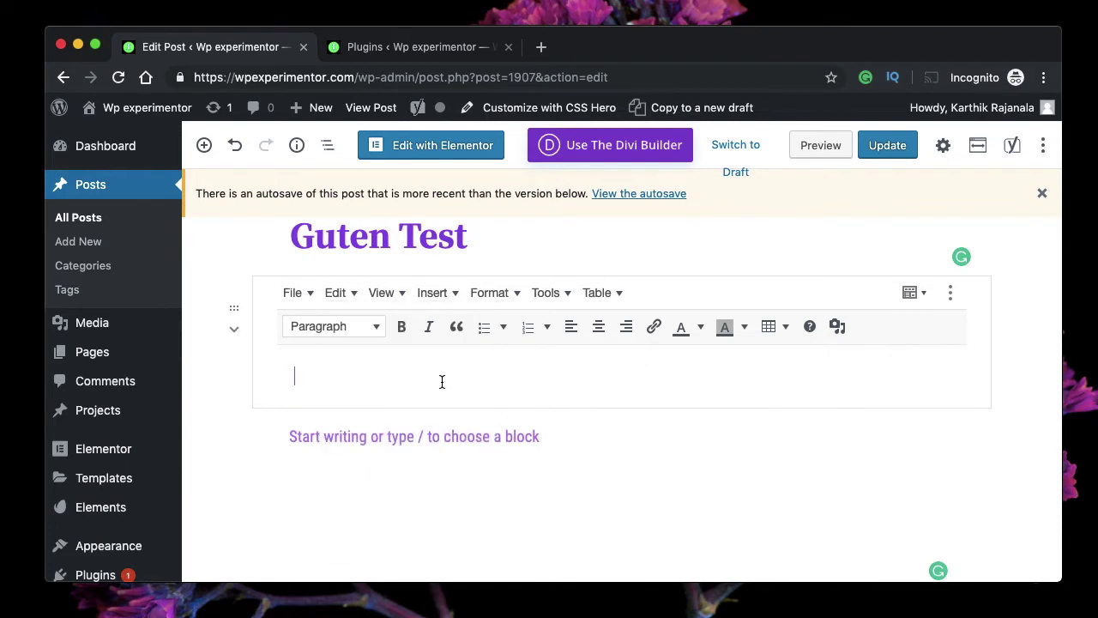
text(This )
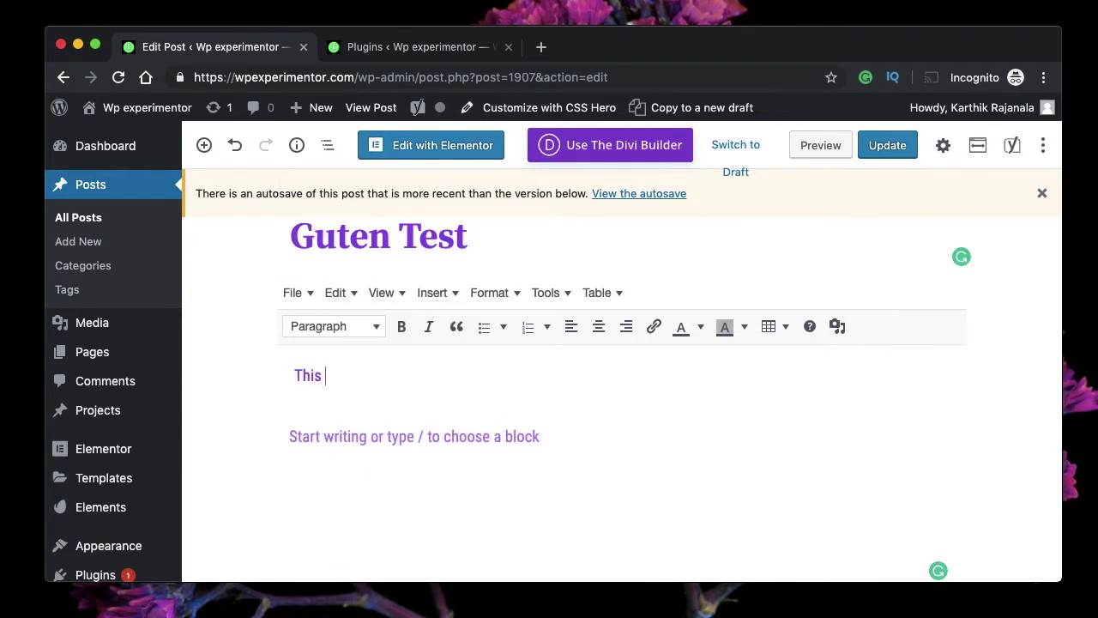
text(a block bl)
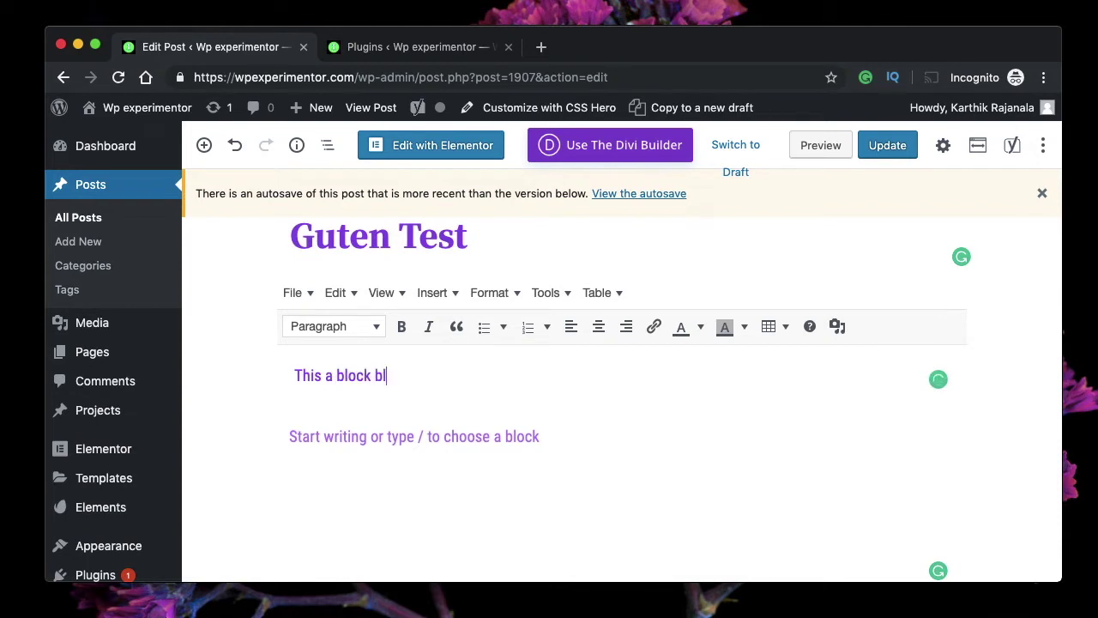
text(ock block block)
Find and replace every "block" with "rock" in the Classic Paragraph block's text and close the dialog.
click(337, 295)
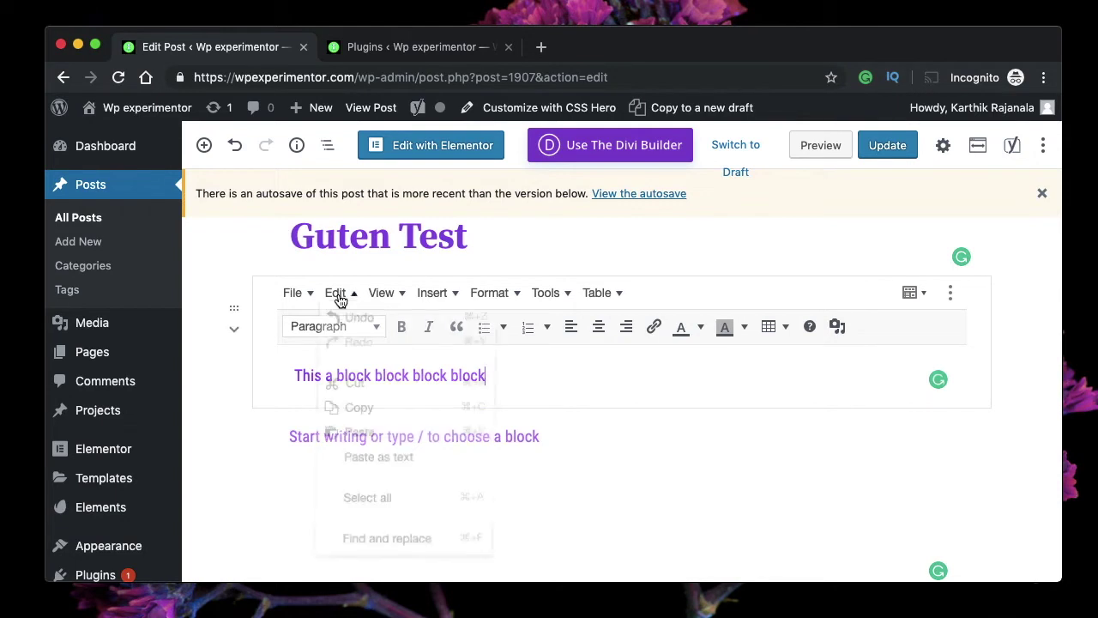
click(396, 536)
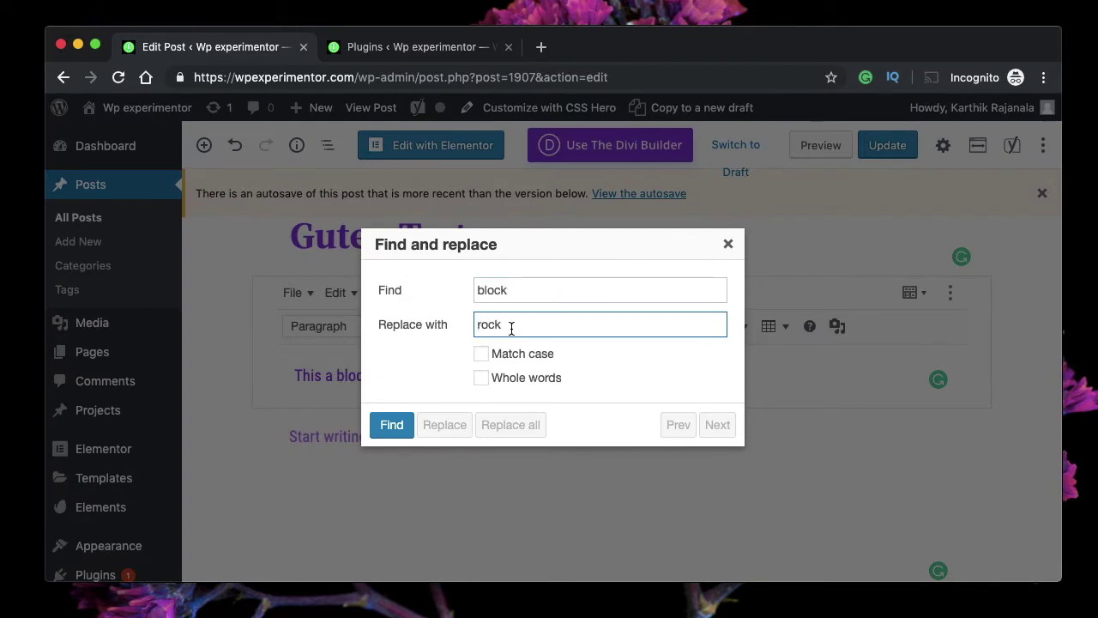
click(404, 426)
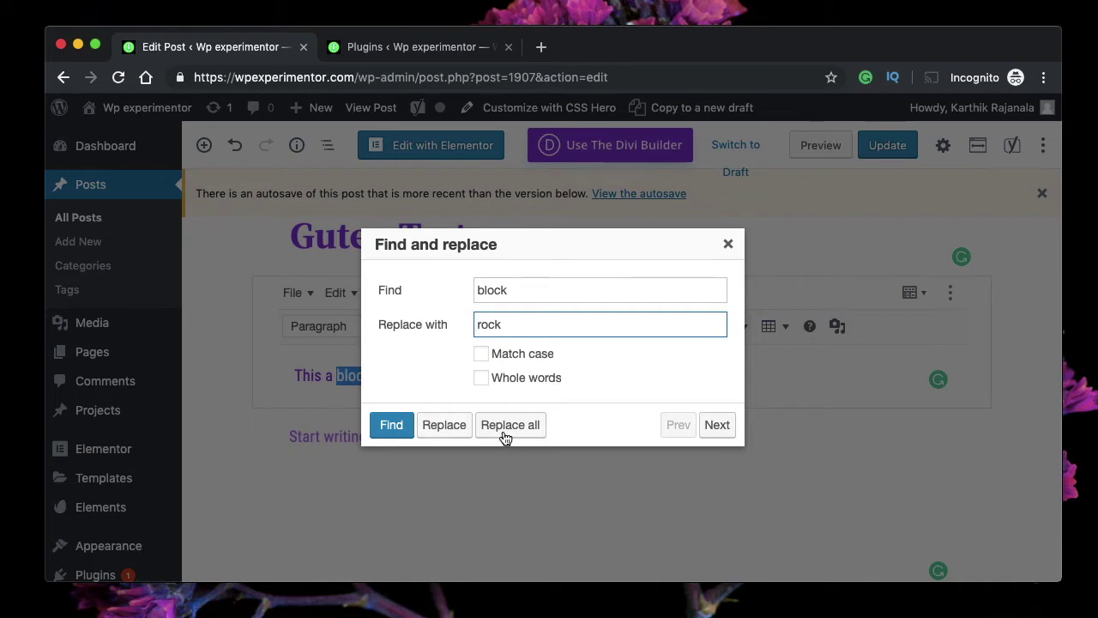
click(503, 434)
click(727, 244)
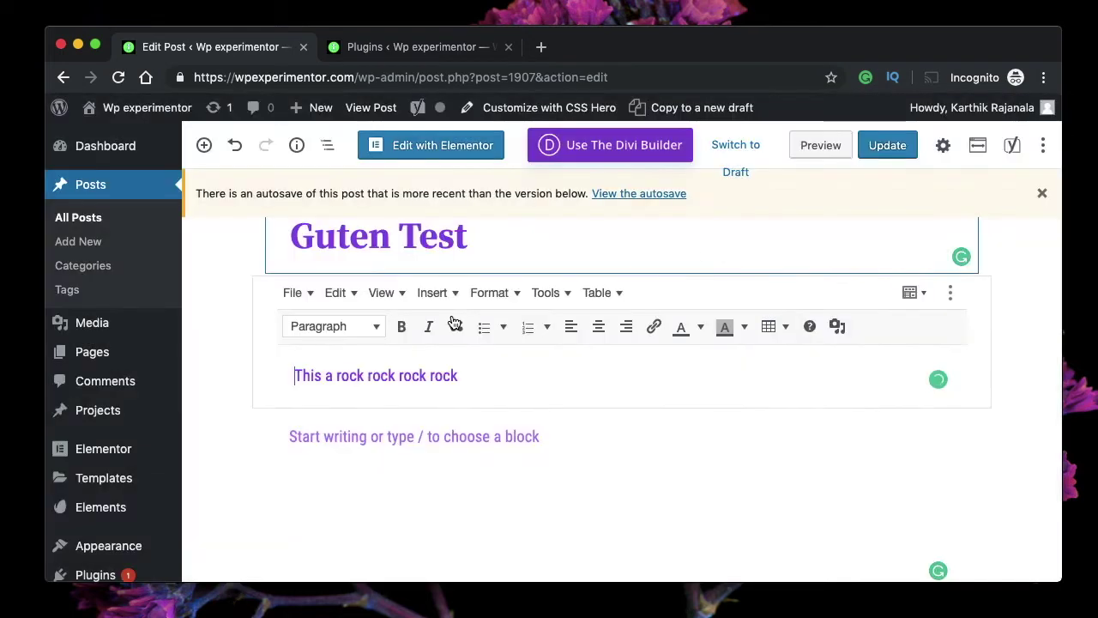
double_click(350, 378)
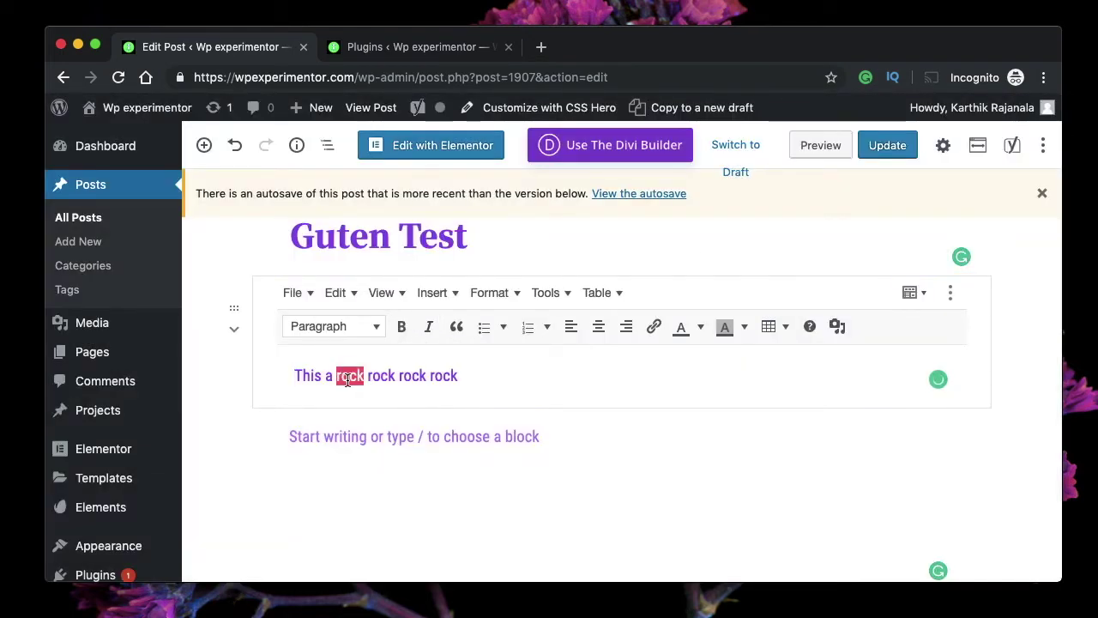
double_click(349, 379)
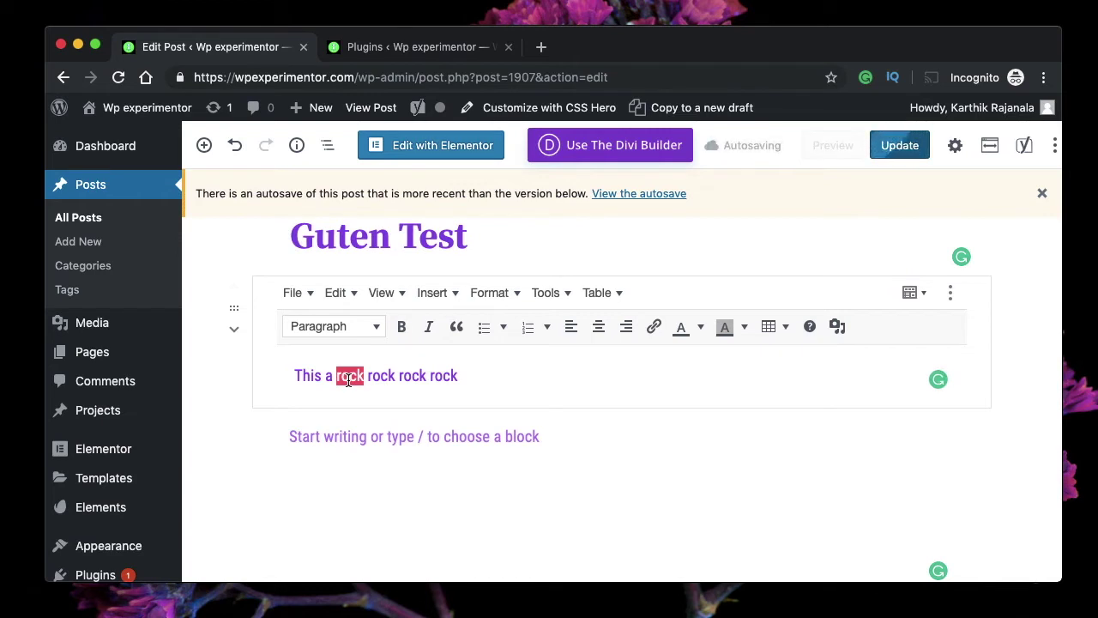
click(342, 293)
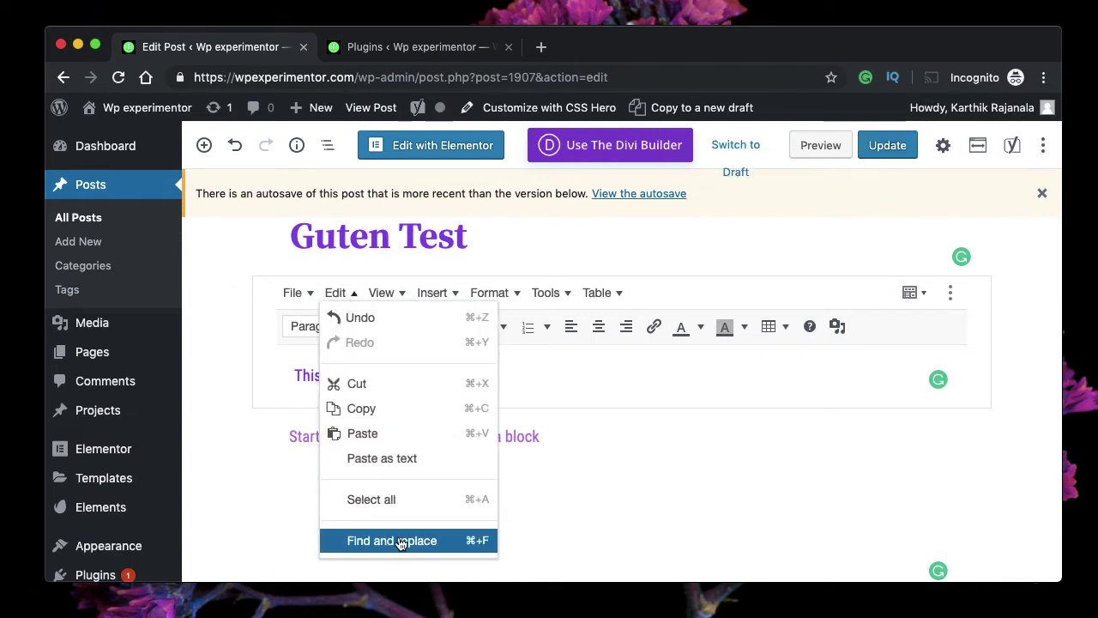
click(339, 296)
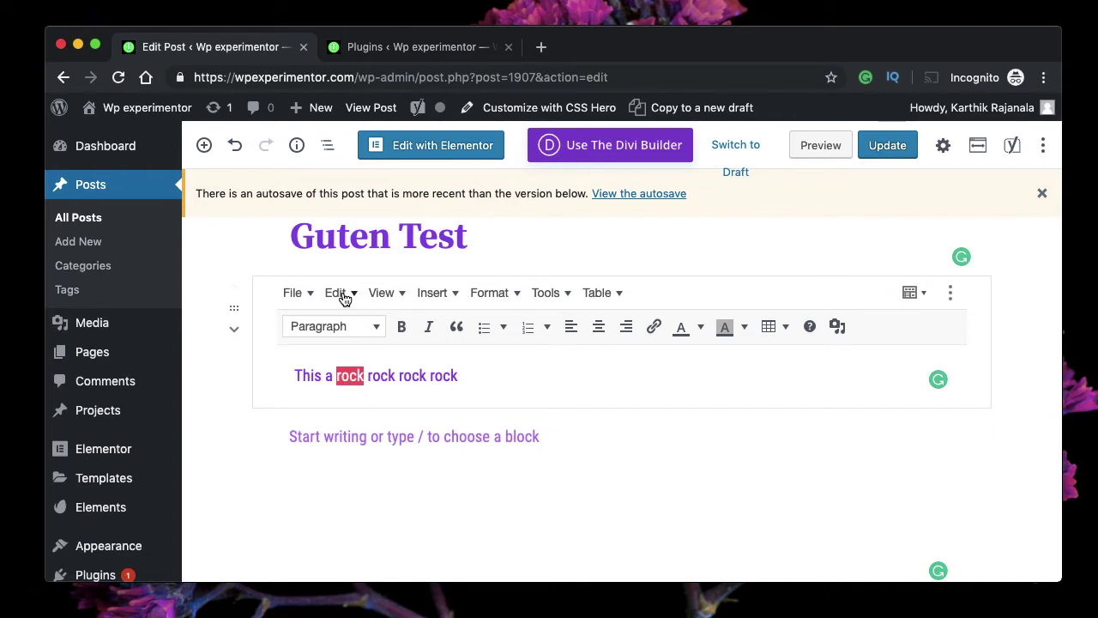
View the source code of the single-line Classic Paragraph block and close it without changes.
click(392, 298)
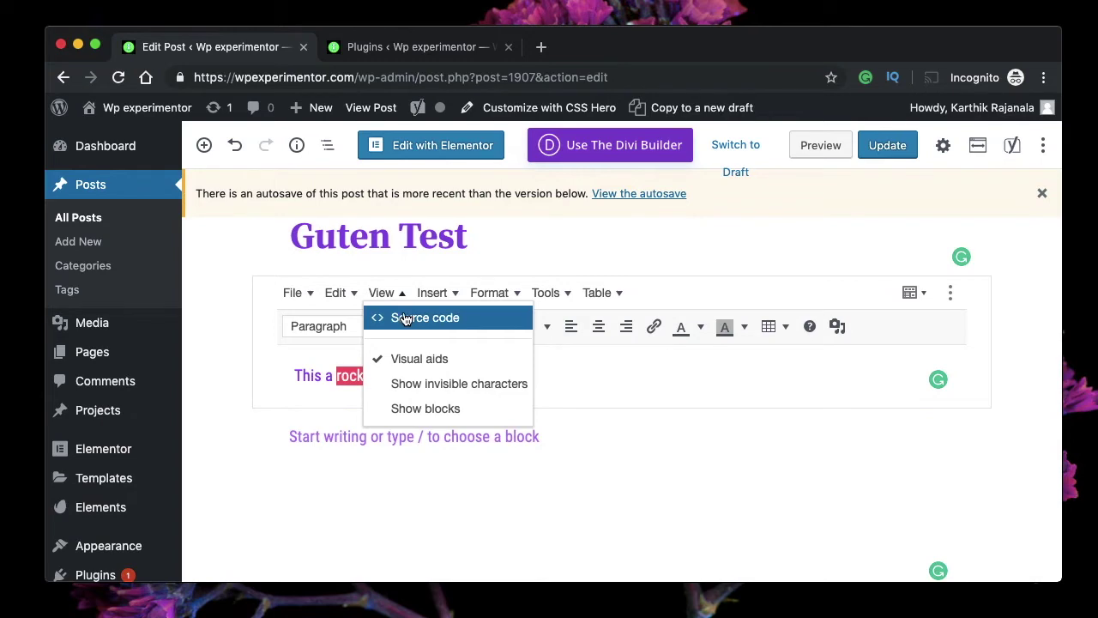
click(404, 319)
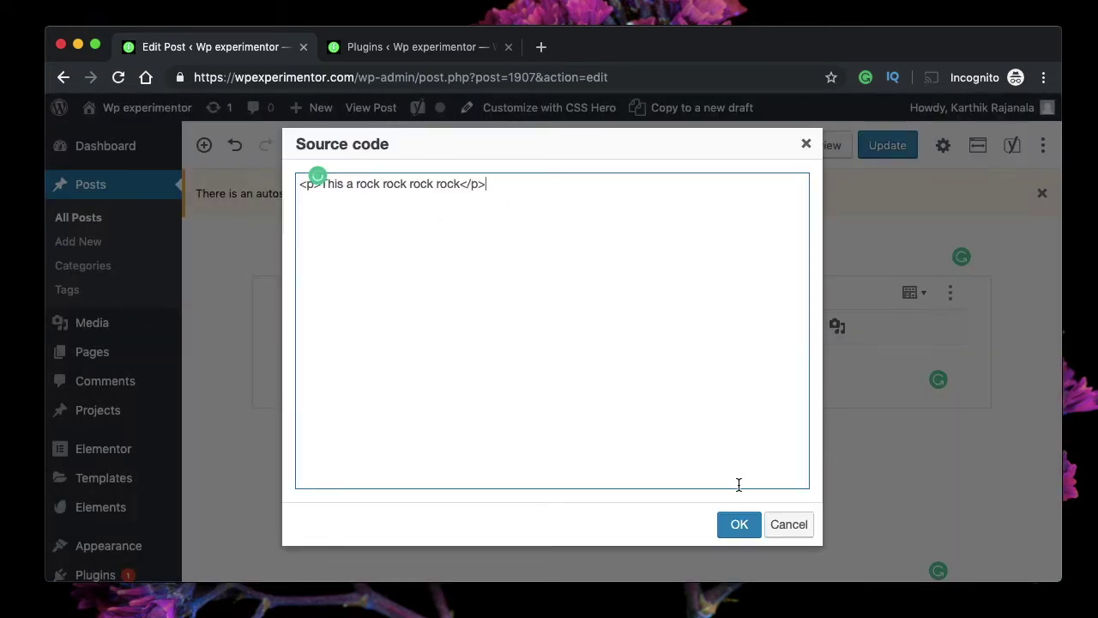
click(790, 524)
Insert the tomato image food-14.jpg from the Media Library on a new line beneath the text.
click(490, 371)
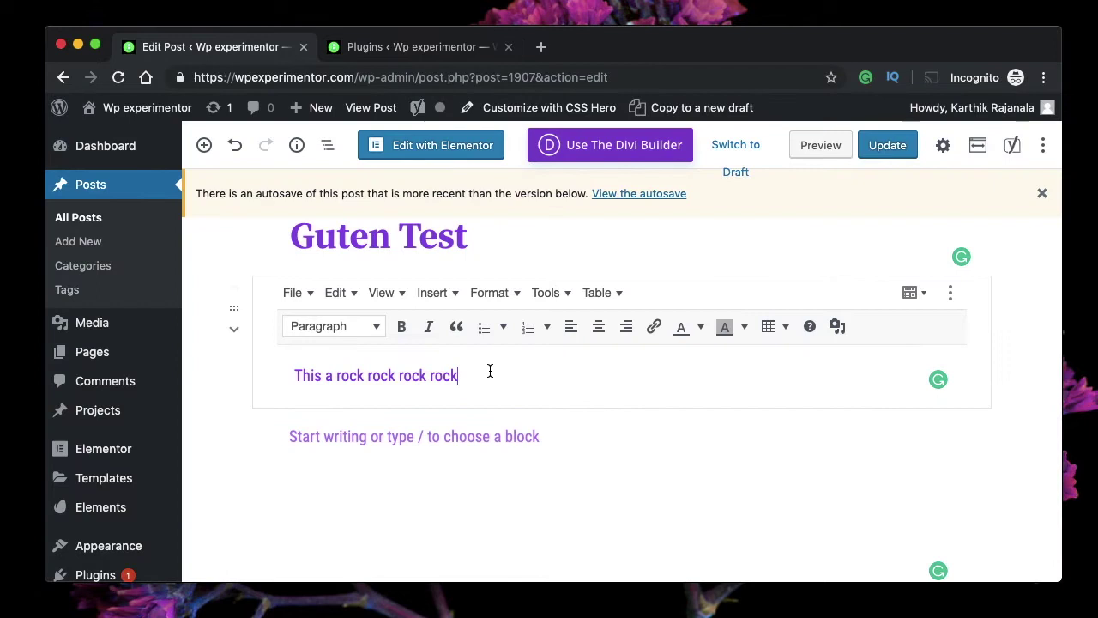
key(Return)
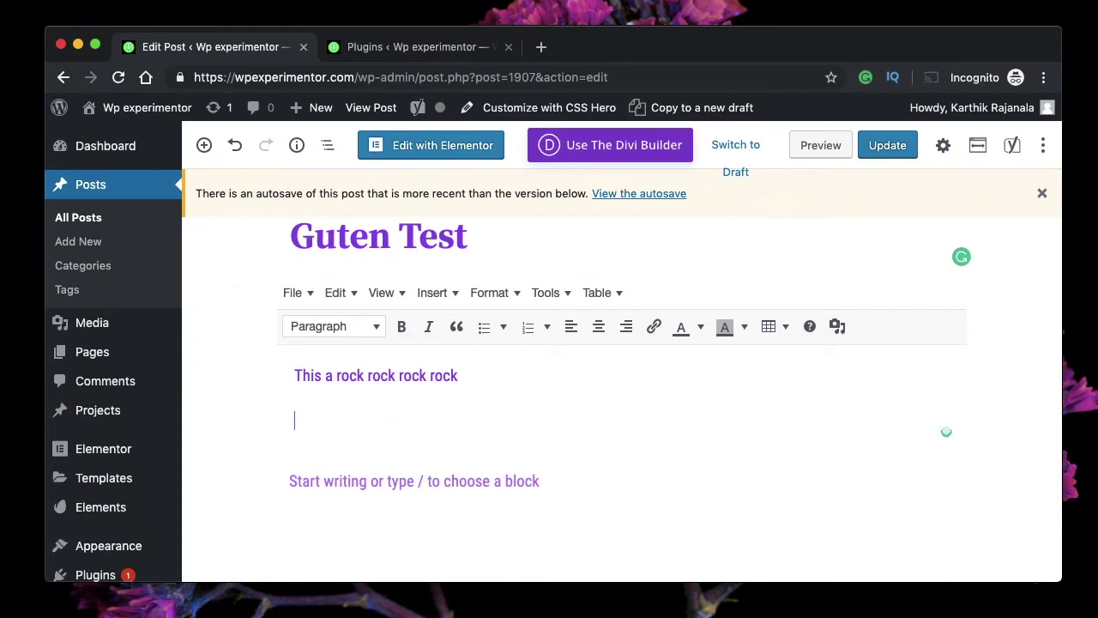
click(832, 327)
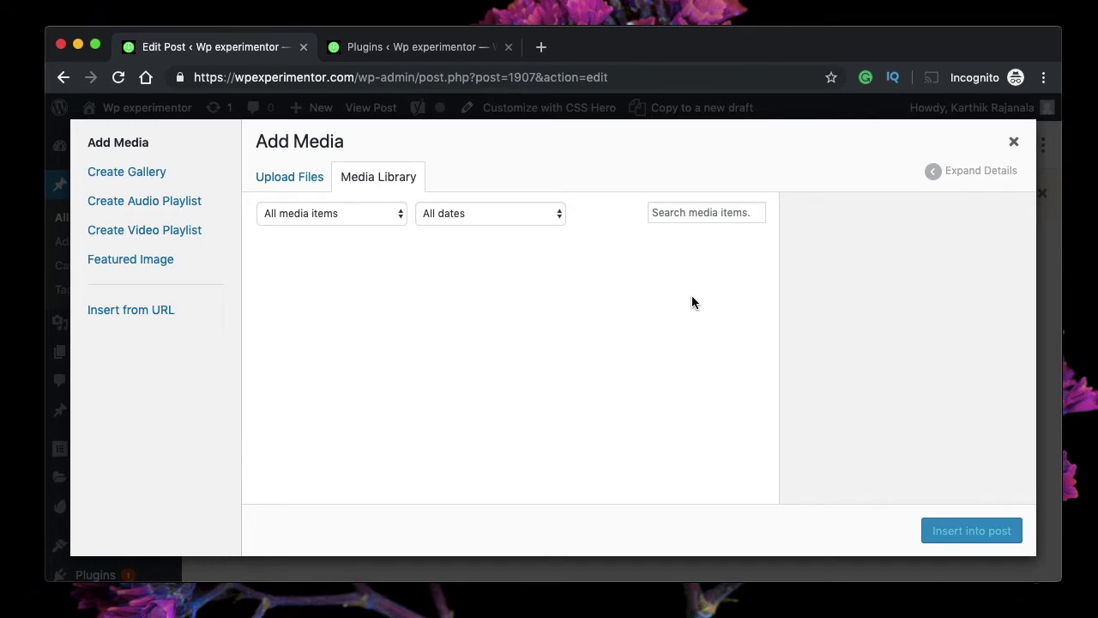
click(393, 304)
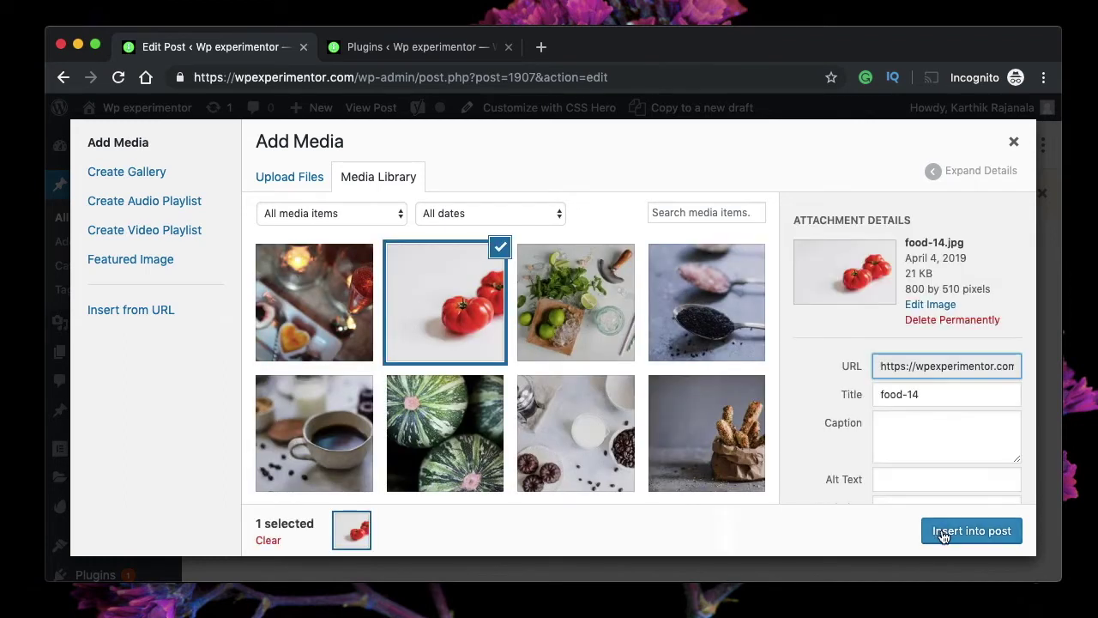
click(944, 532)
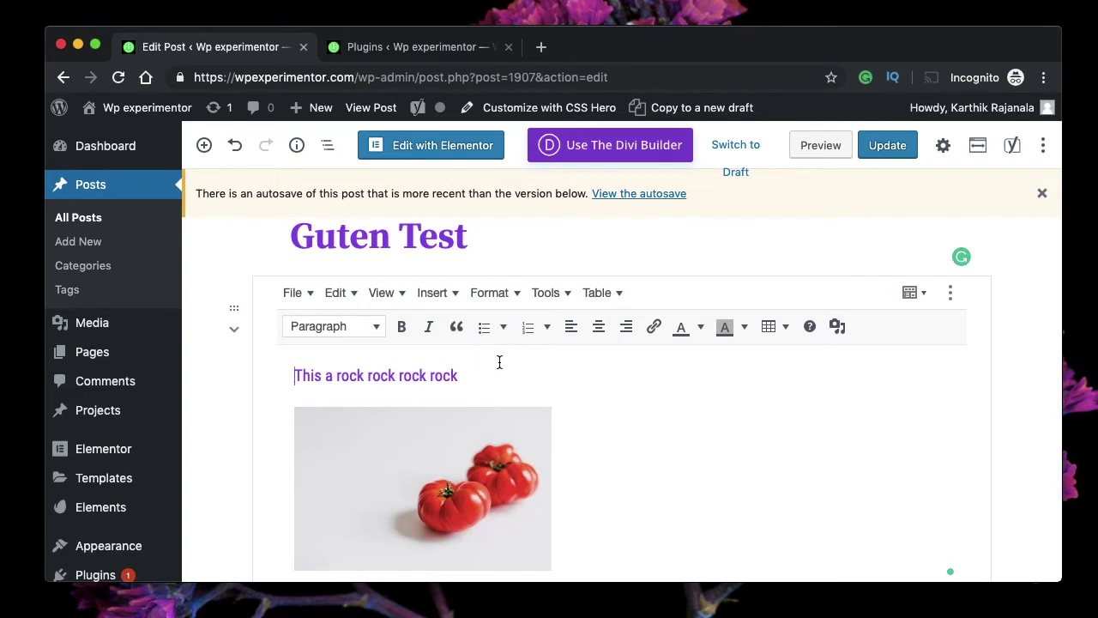
key(Return)
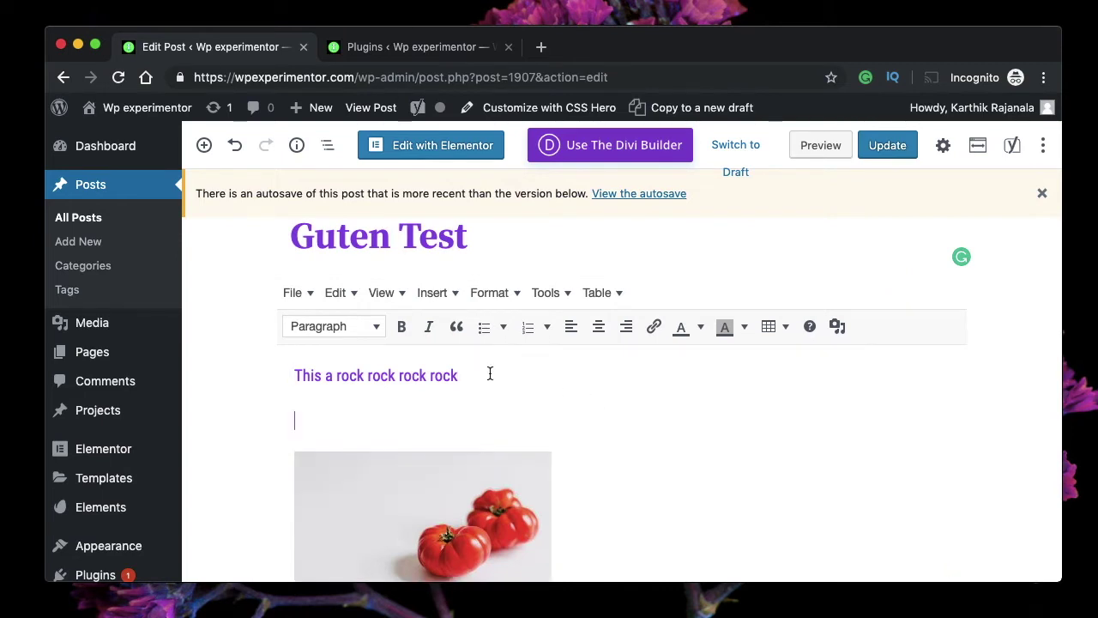
click(447, 294)
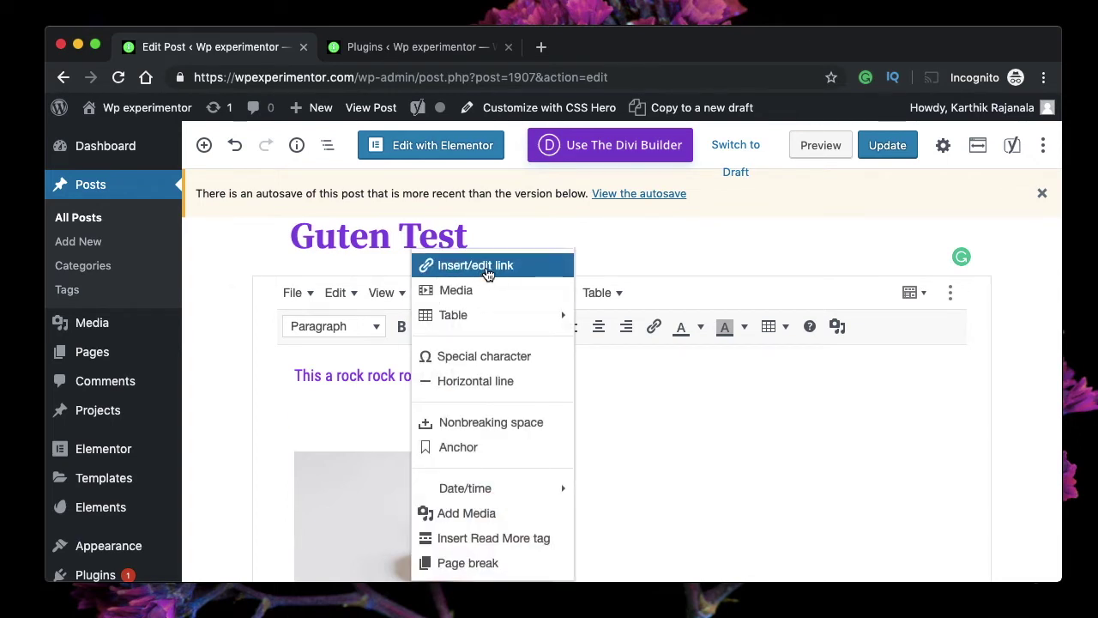
click(482, 269)
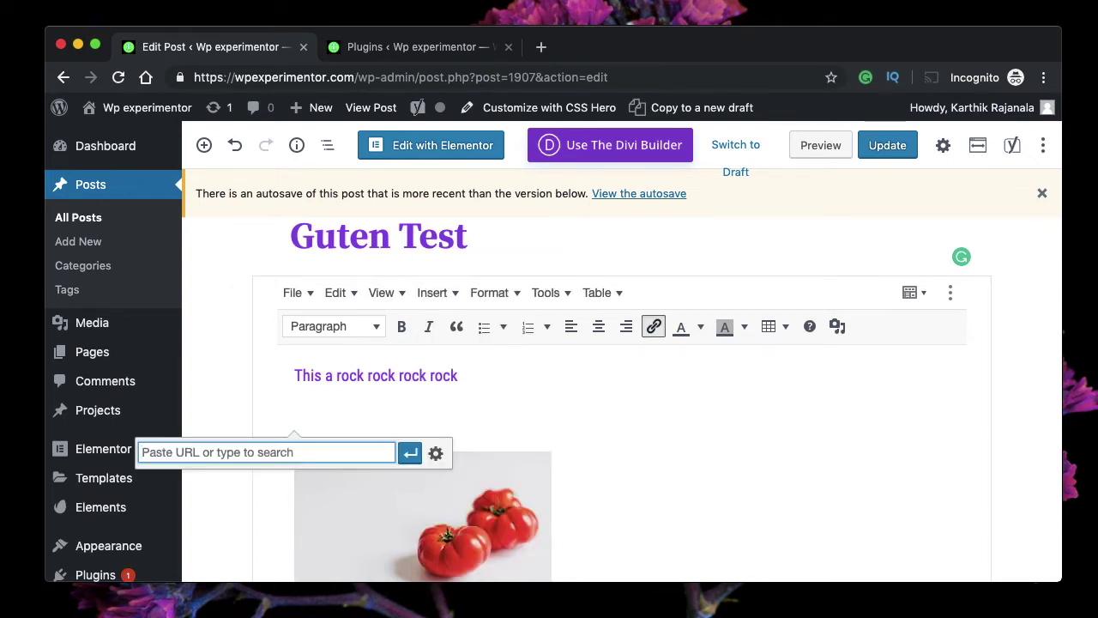
text(https)
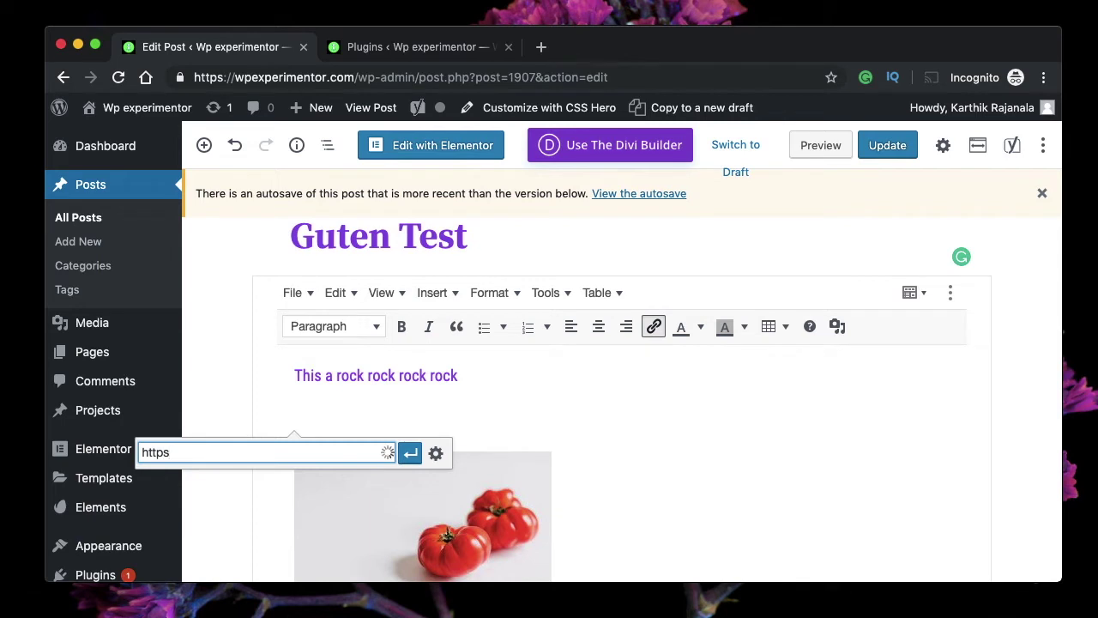
text(://apple.com)
click(409, 452)
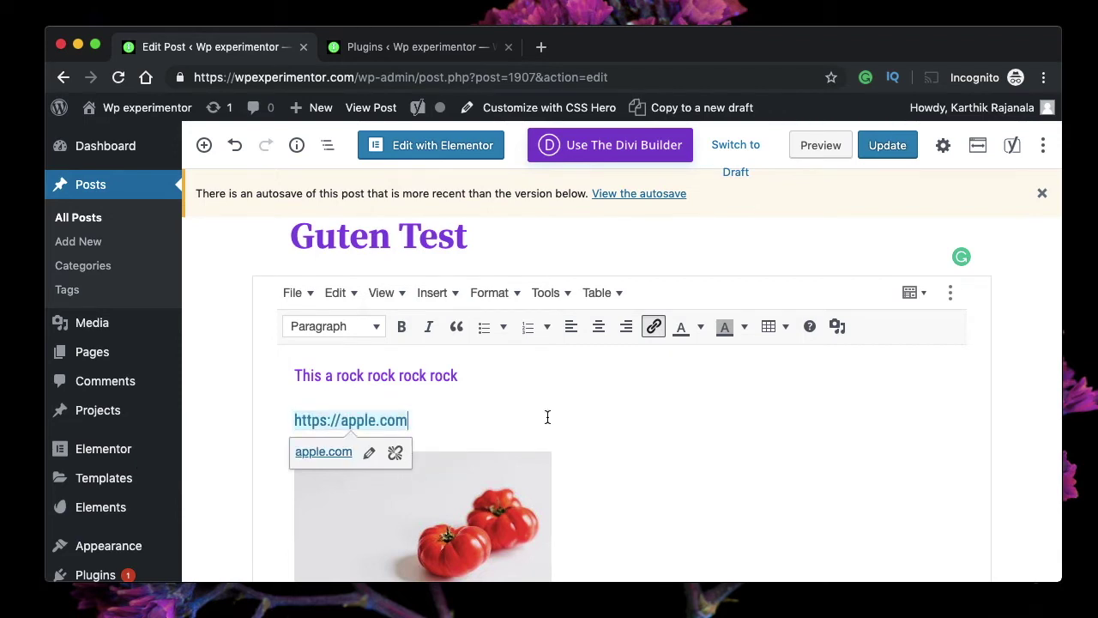
click(480, 444)
Add a new line reading "This is text" between the apple.com link and the image.
scroll(468, 445, down, 2)
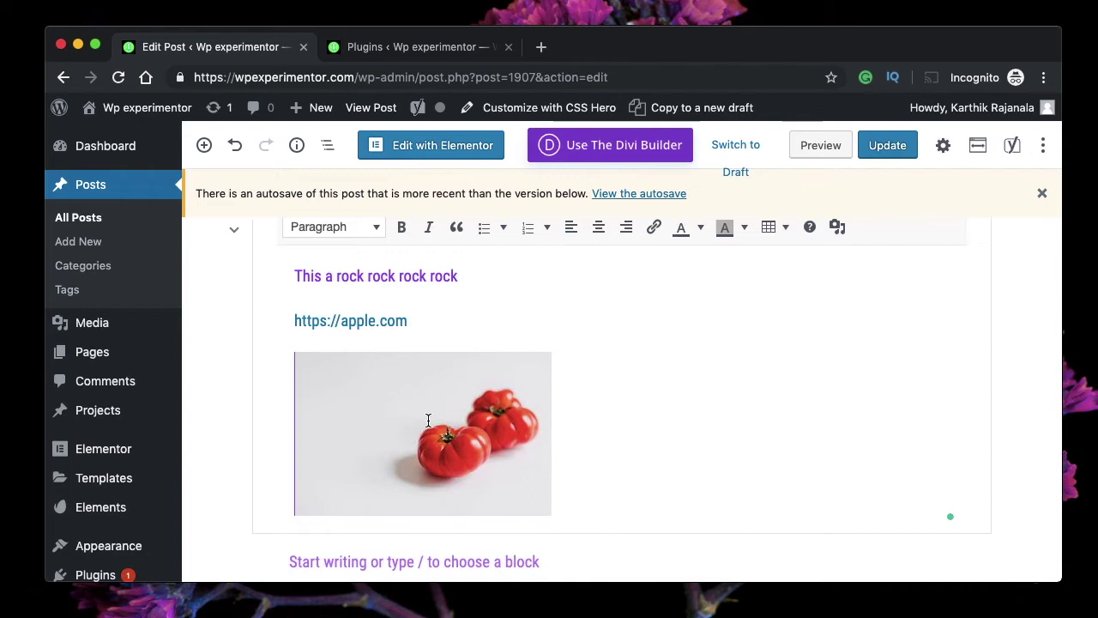
scroll(610, 443, down, 1)
scroll(611, 421, up, 2)
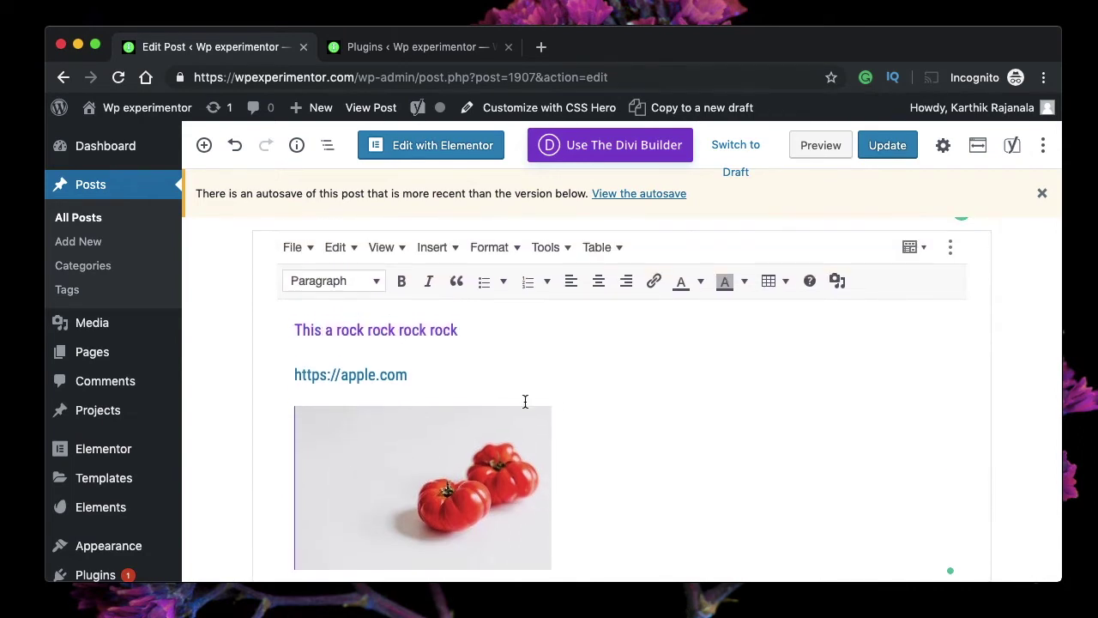
click(431, 369)
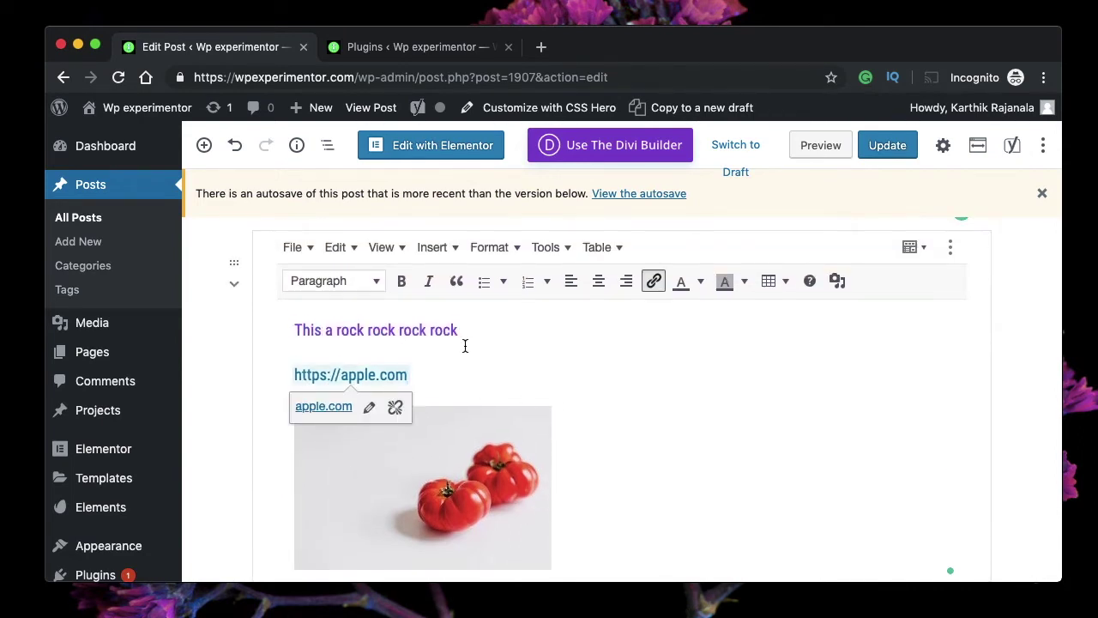
key(Return)
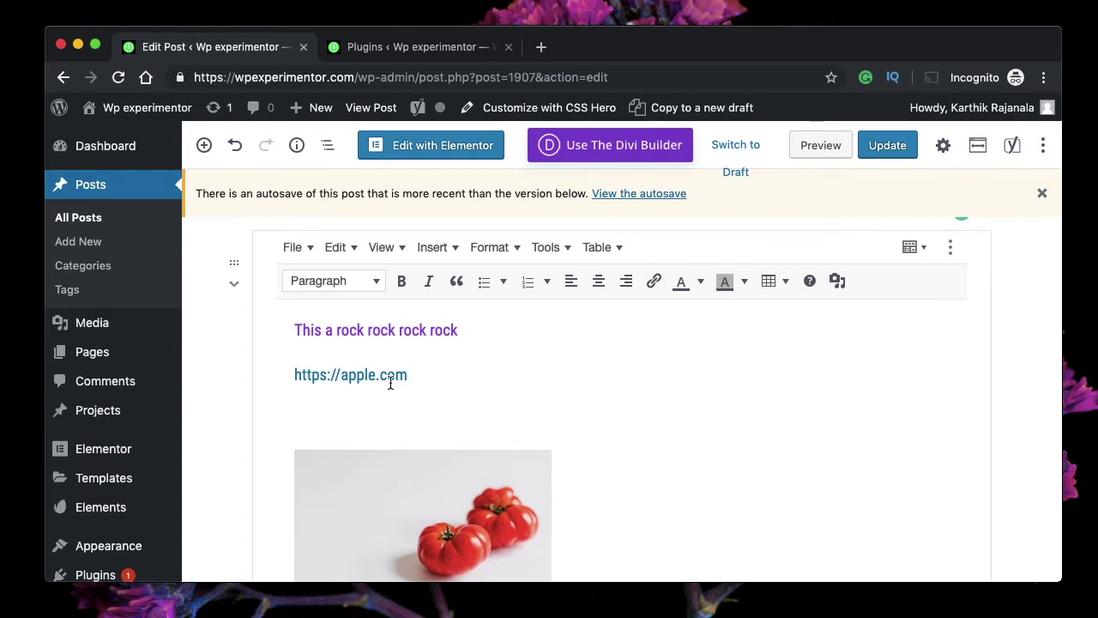
text(This)
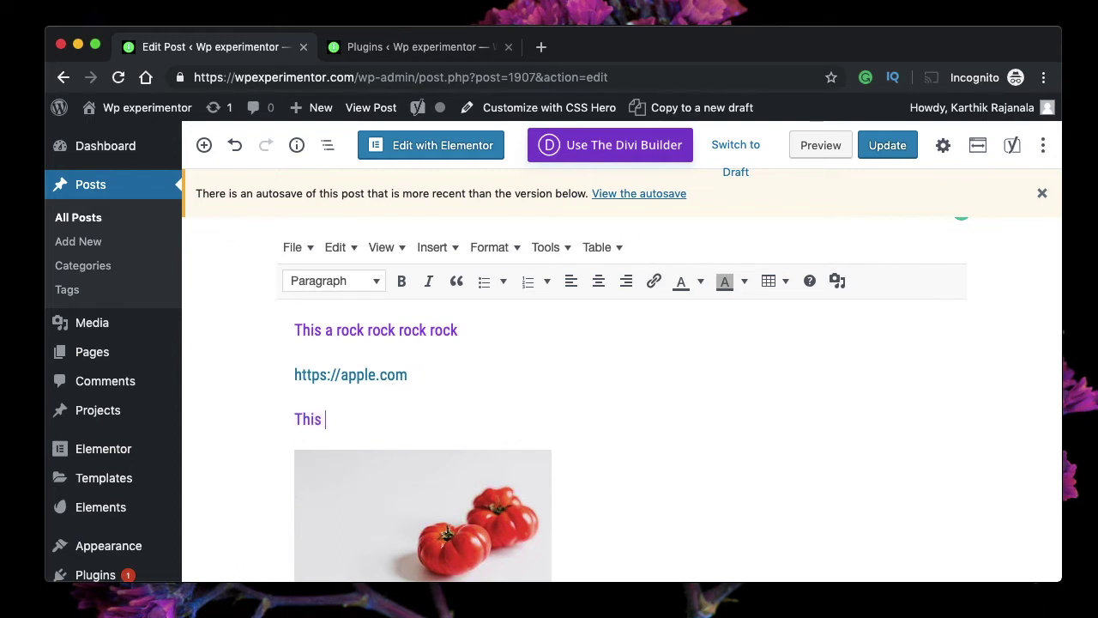
text( is text)
Format the line "This is text" as a blockquote and make it bold and italic.
double_click(345, 424)
click(345, 424)
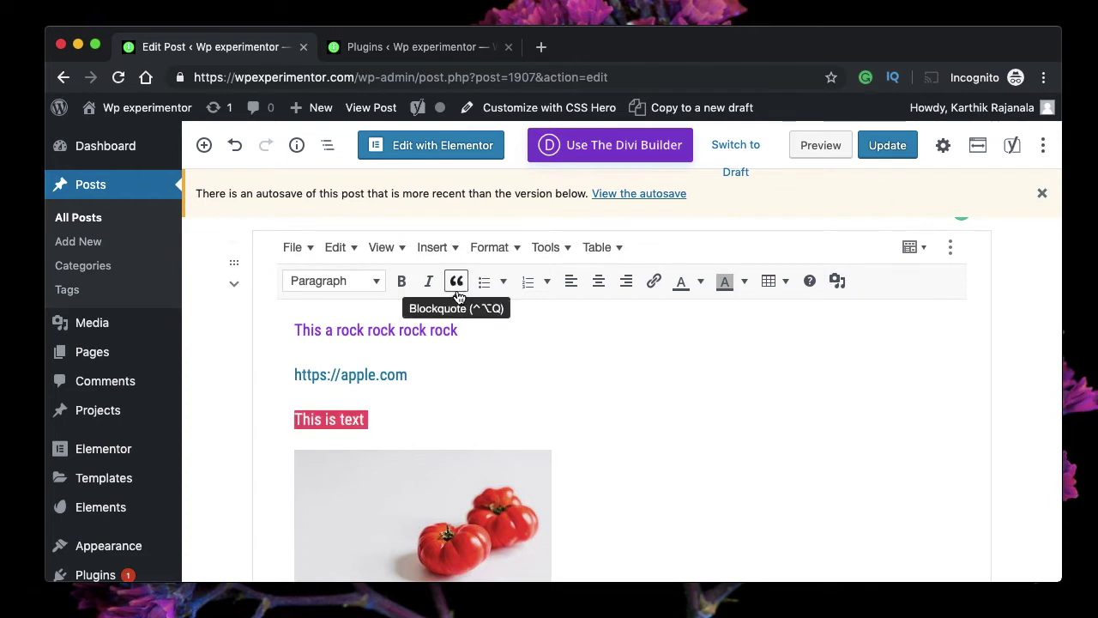
click(455, 281)
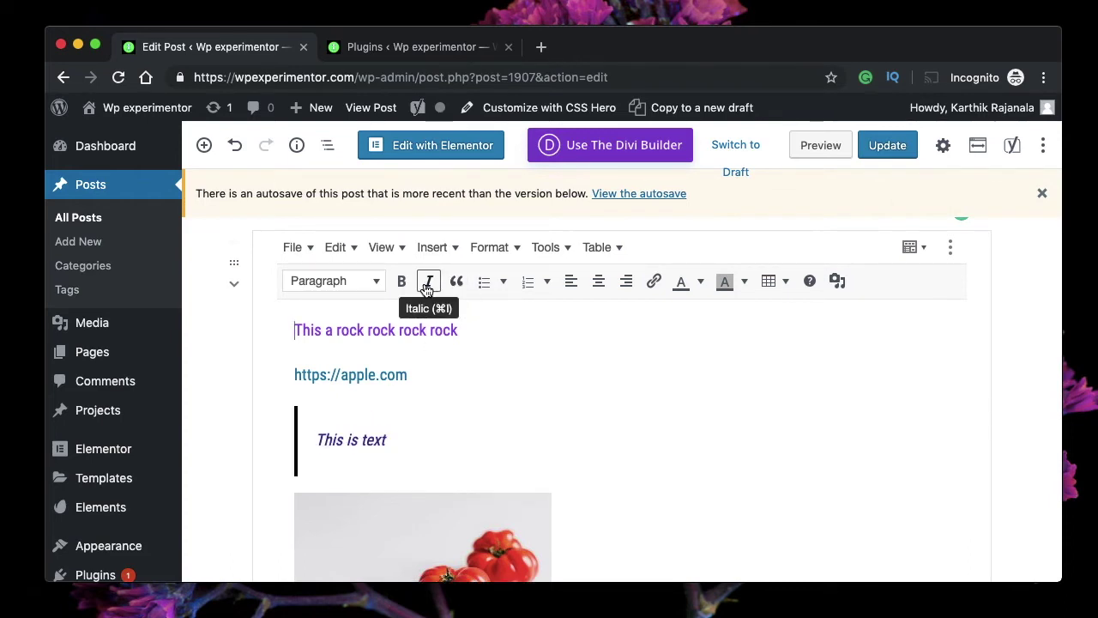
double_click(369, 441)
click(369, 440)
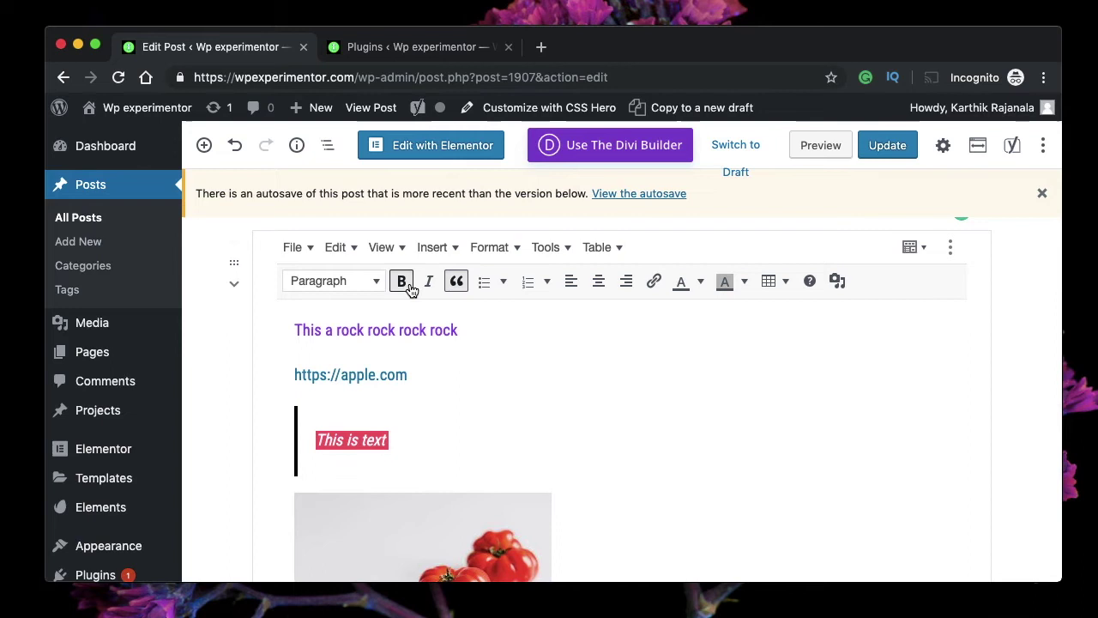
click(429, 282)
click(534, 457)
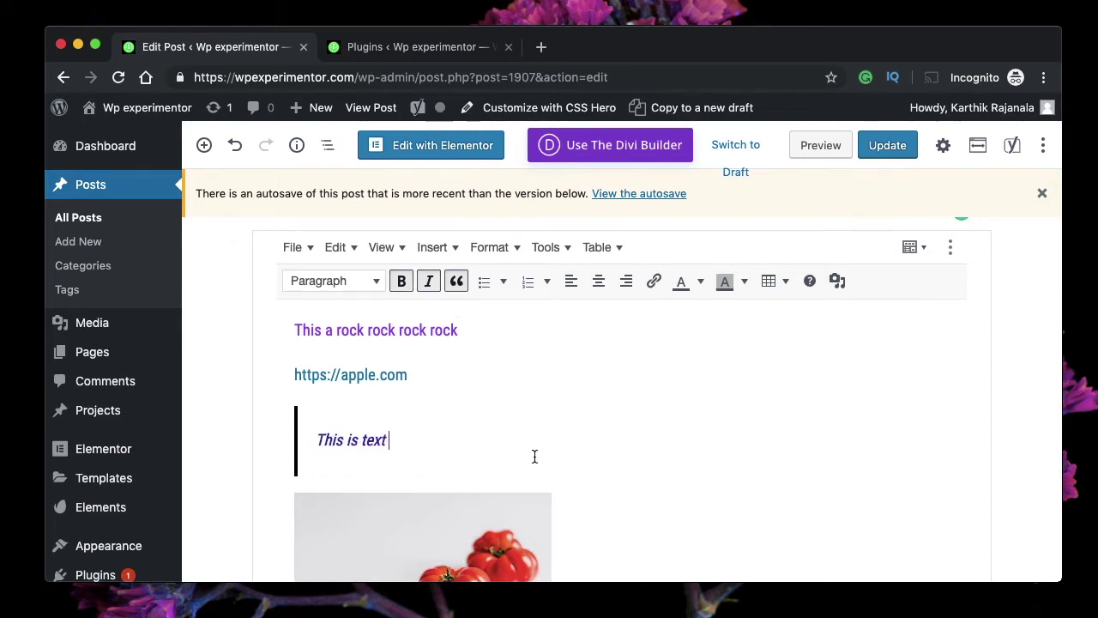
View the block's HTML source code, select all of the markup, and close it without making changes.
click(383, 247)
click(416, 268)
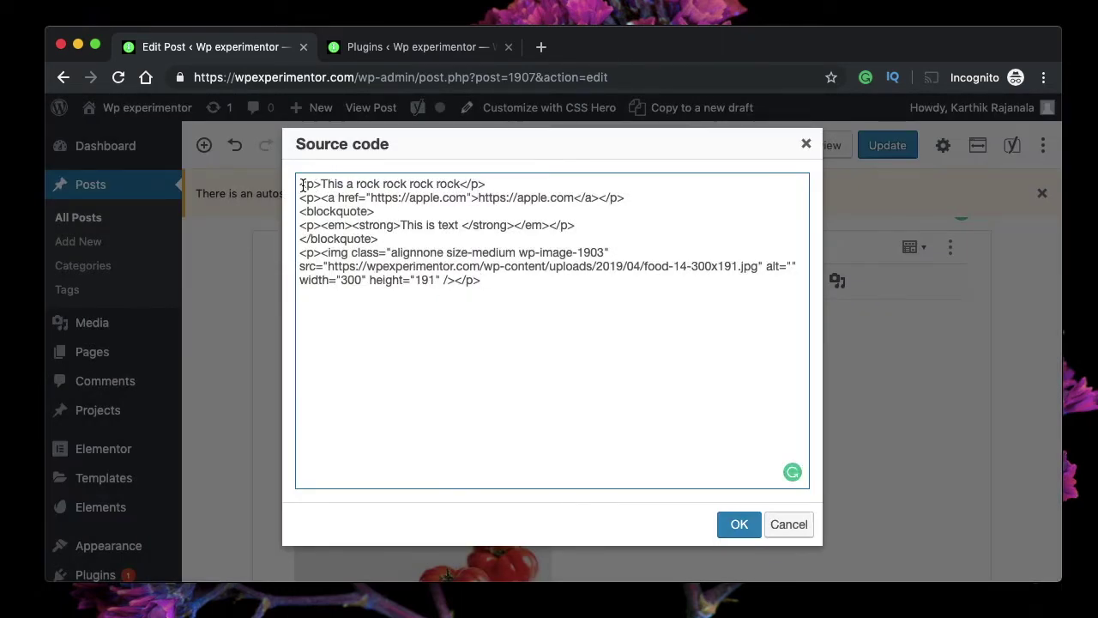
drag(303, 184, 496, 279)
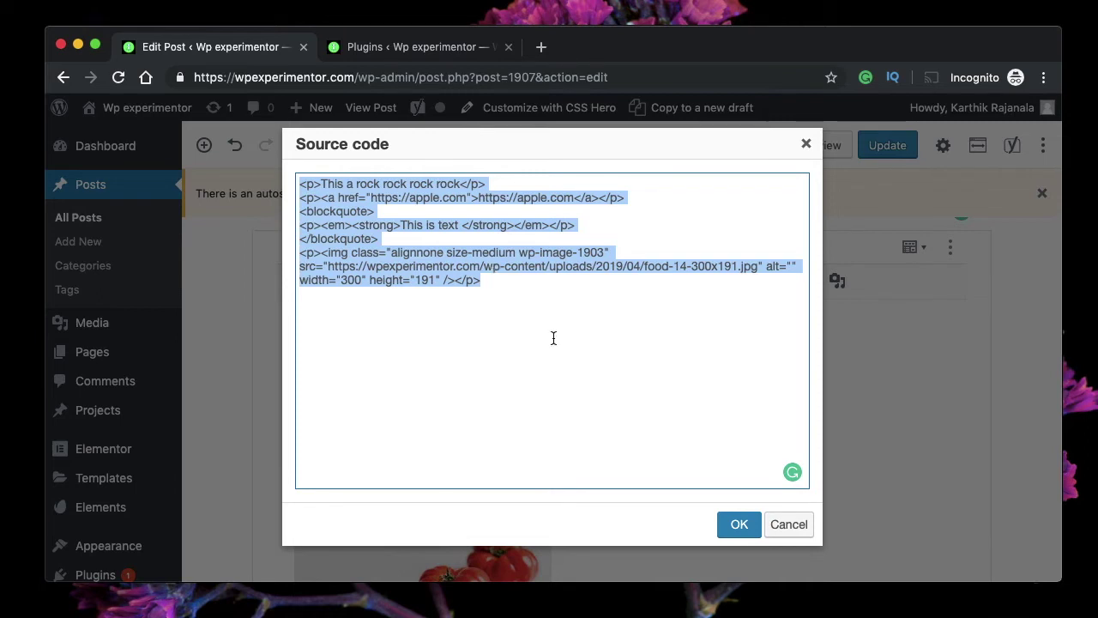
click(788, 524)
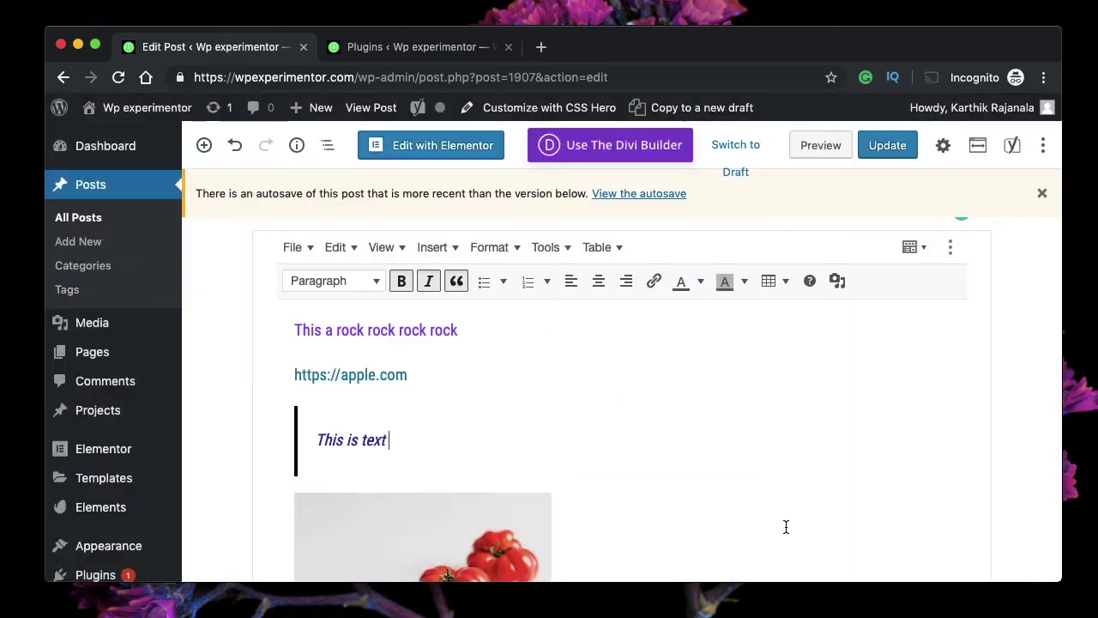
Show block outlines in the editor and look over the outlined paragraphs, link, blockquote and tomato image.
click(393, 250)
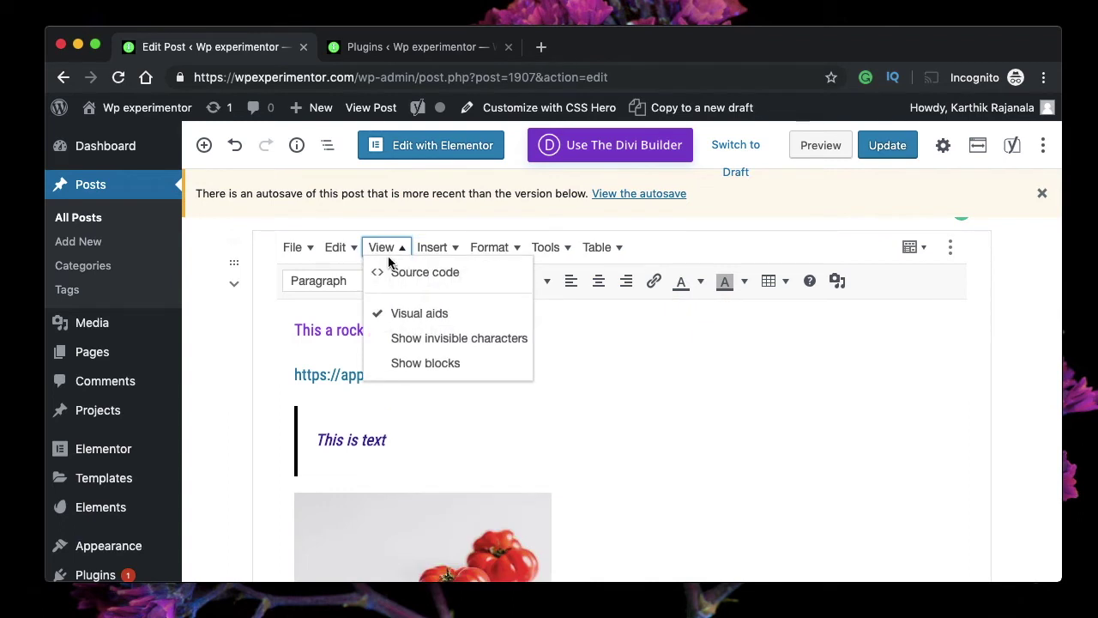
click(397, 363)
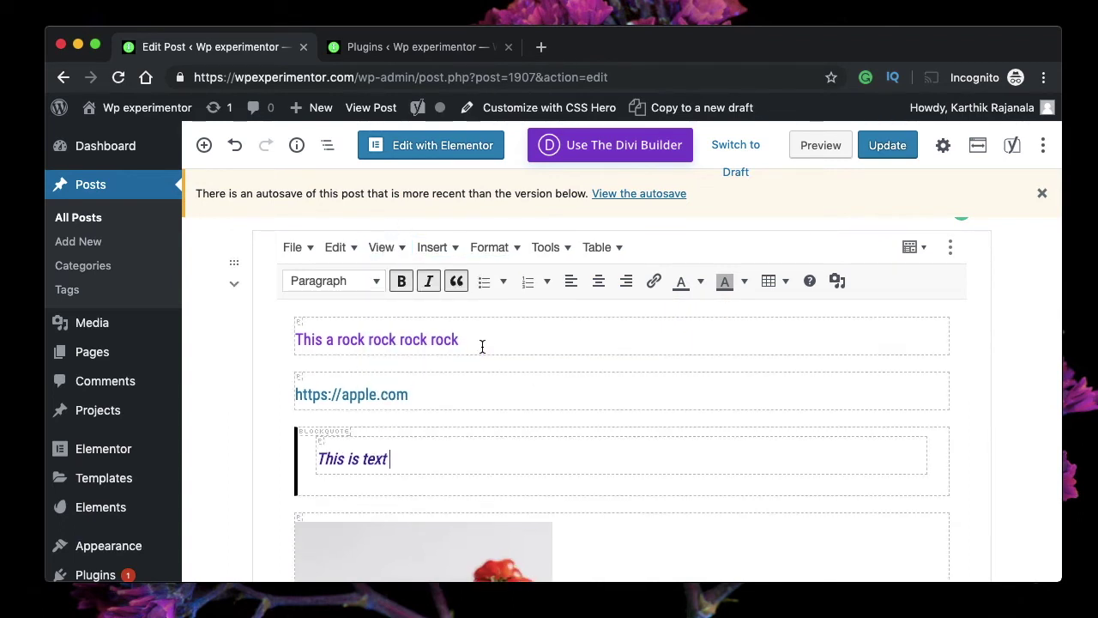
click(482, 346)
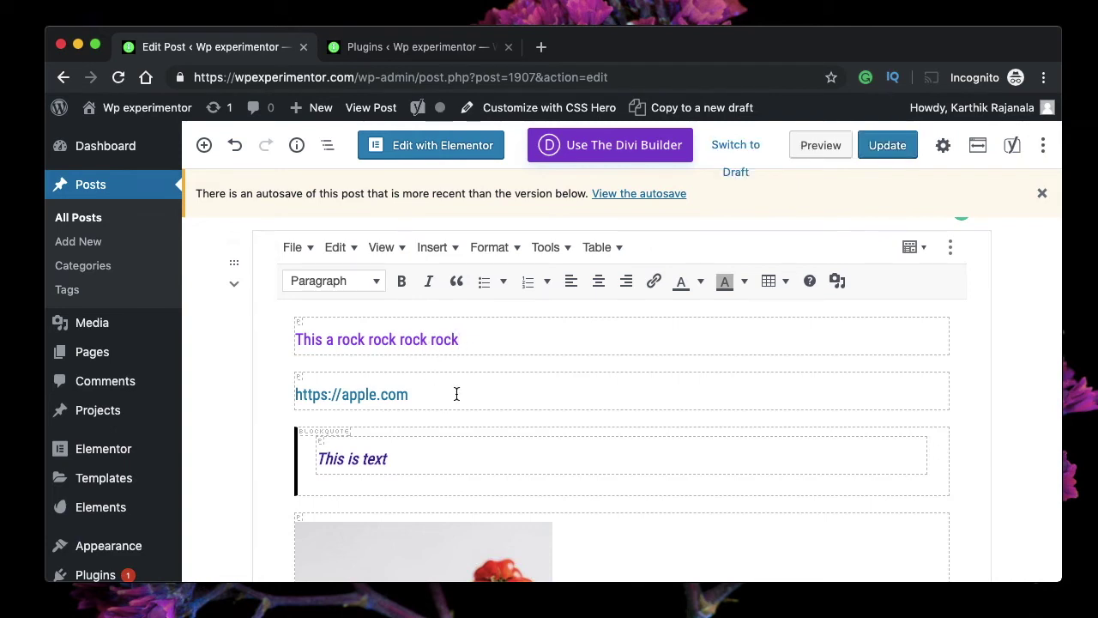
scroll(487, 398, down, 3)
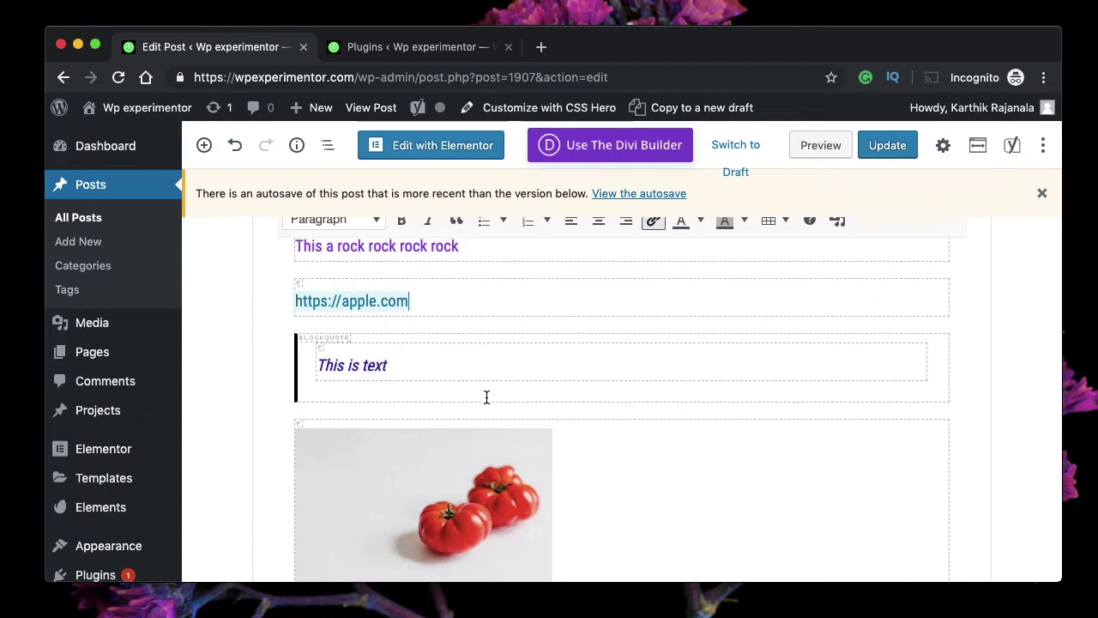
key(Down)
key(Down)
scroll(483, 359, down, 1)
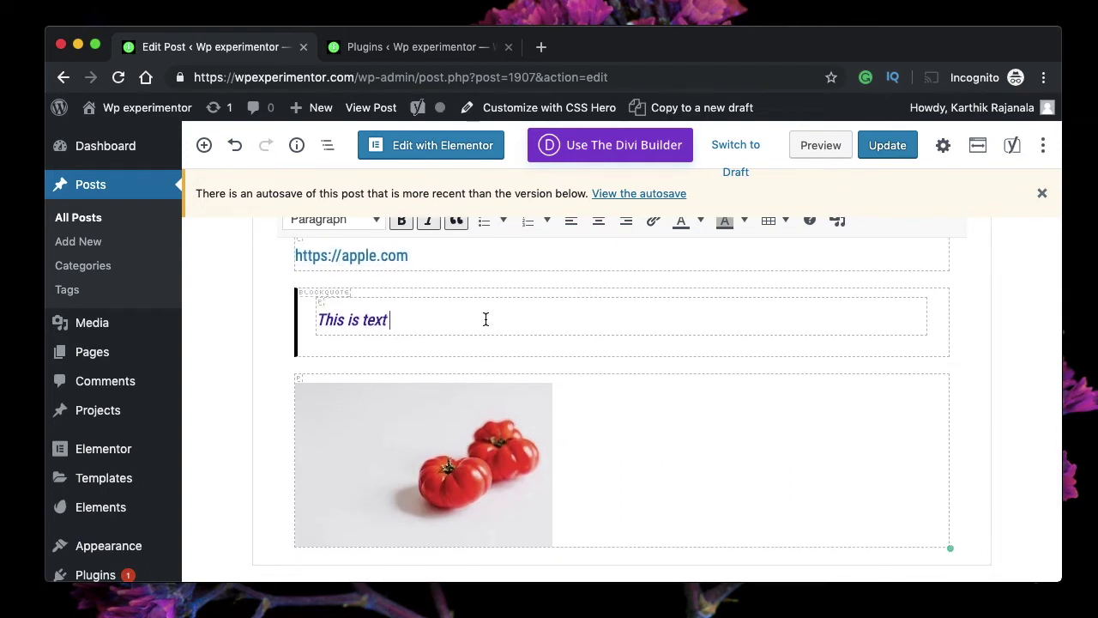
scroll(404, 345, up, 3)
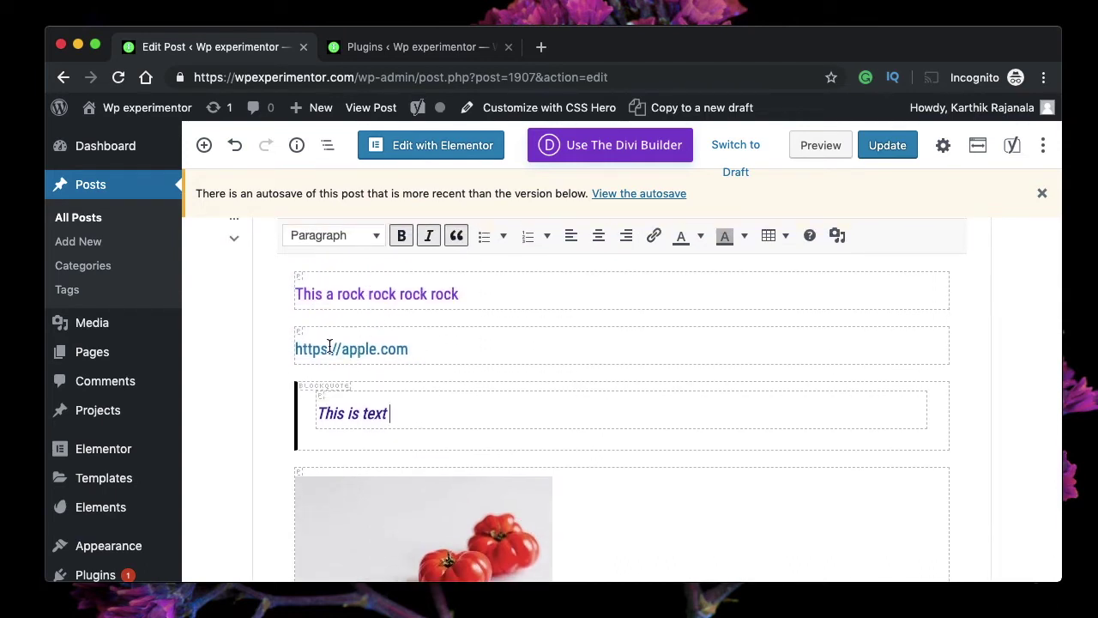
Examine the outlined text, apple.com link, blockquote and image in a magnified view, then restore the normal zoom.
scroll(300, 335, up, 5)
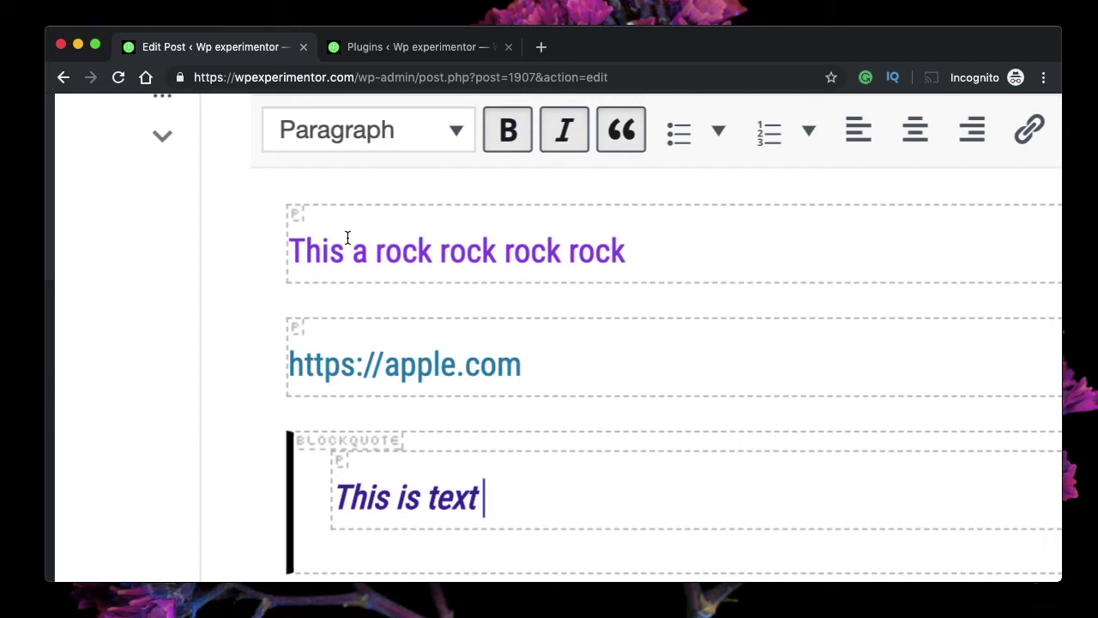
scroll(347, 238, down, 5)
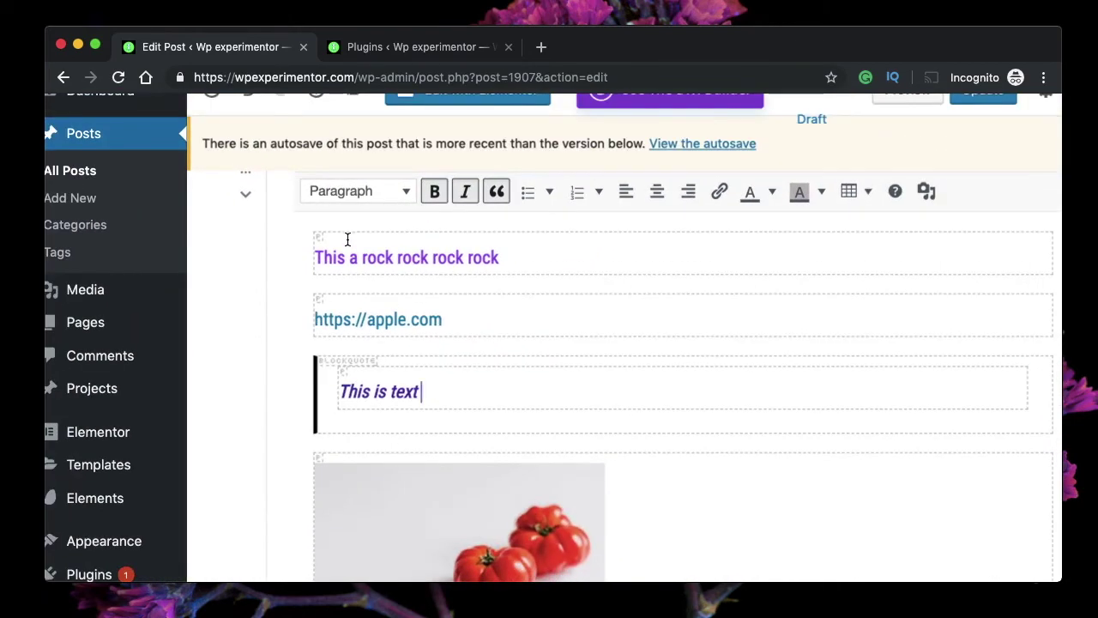
scroll(347, 238, down, 3)
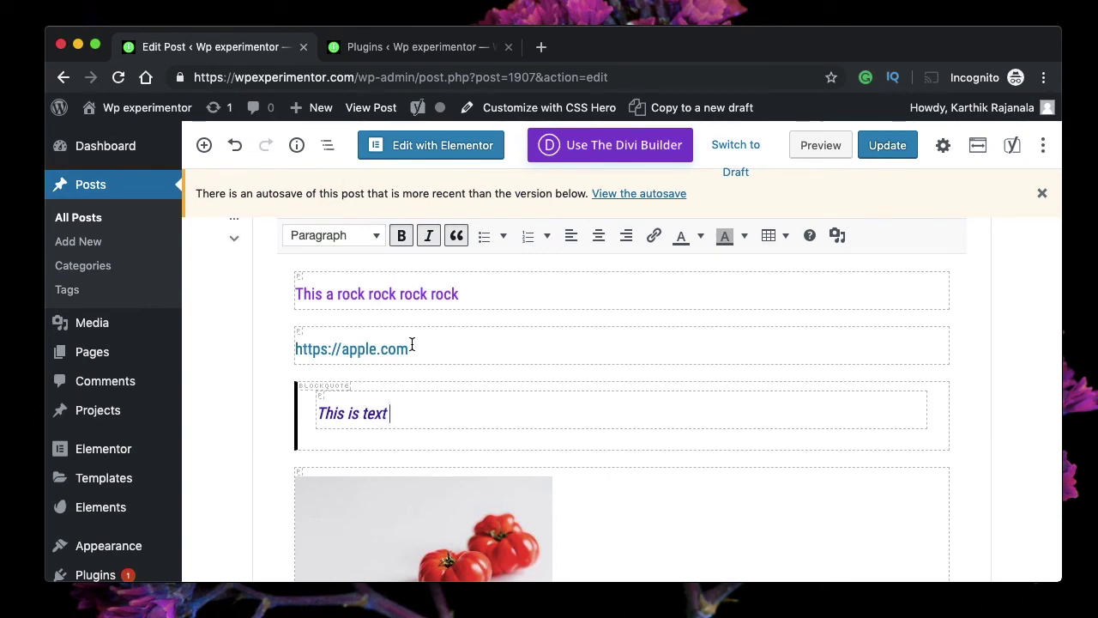
scroll(337, 344, up, 5)
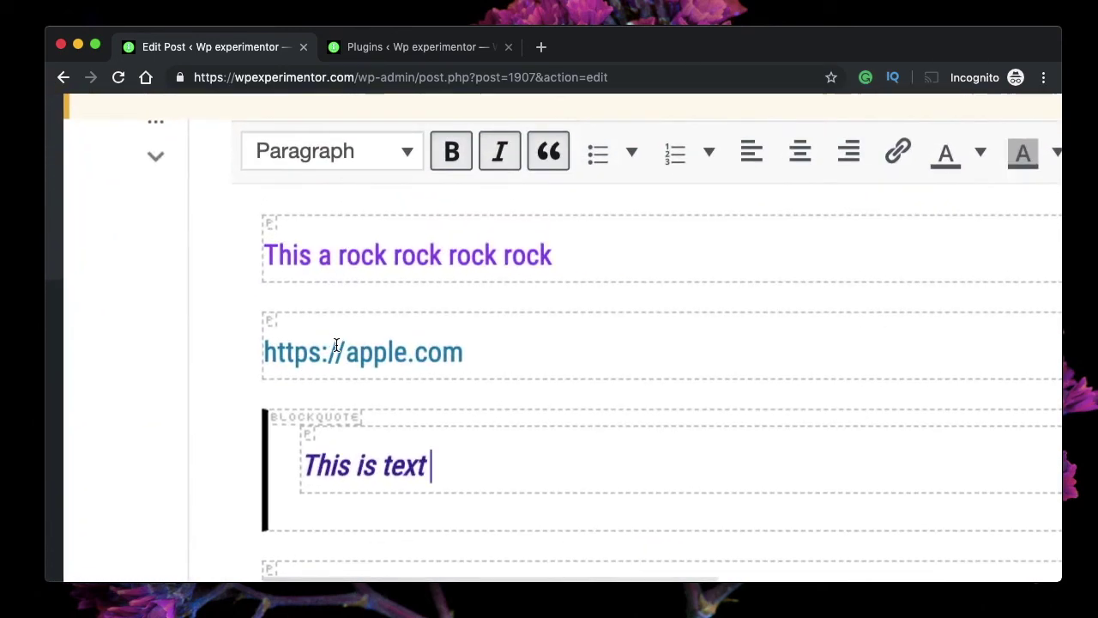
click(473, 351)
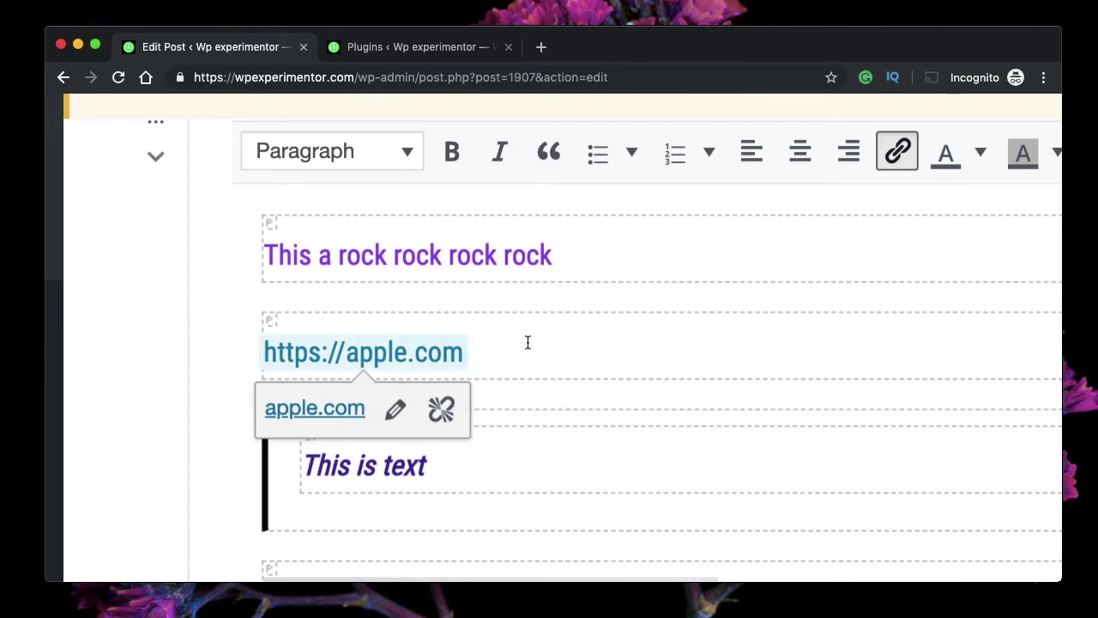
click(592, 259)
scroll(498, 370, down, 2)
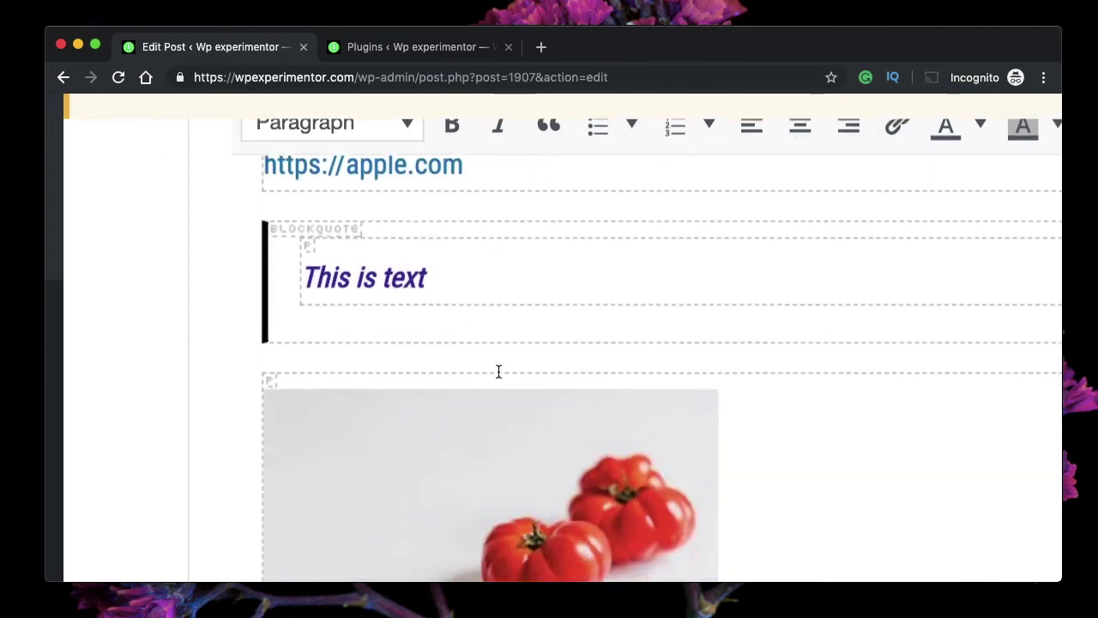
scroll(501, 284, down, 3)
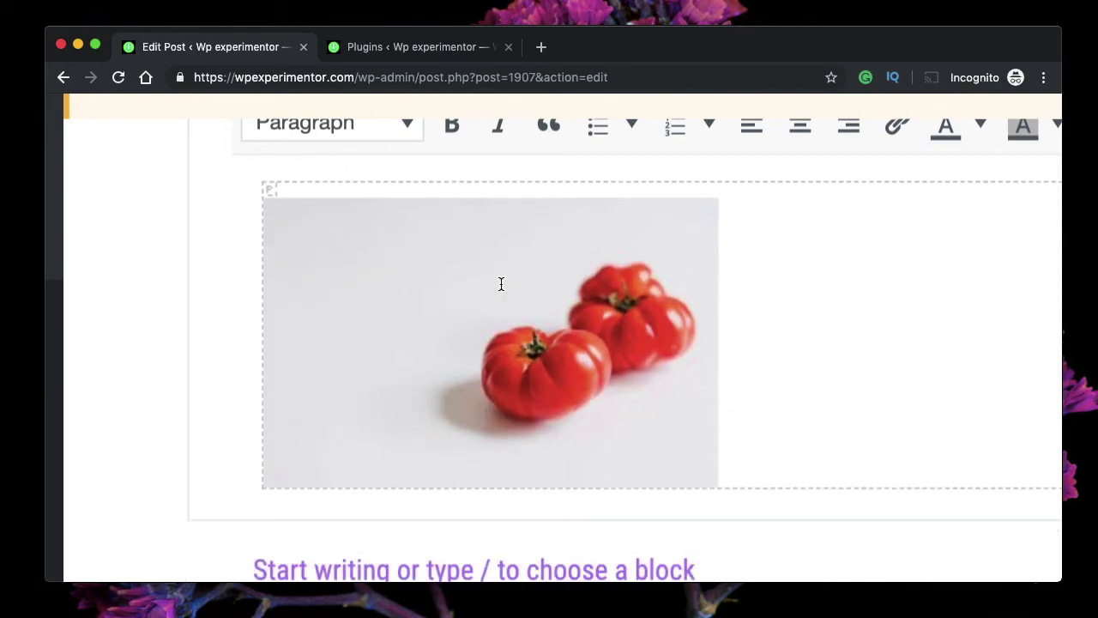
scroll(501, 284, up, 2)
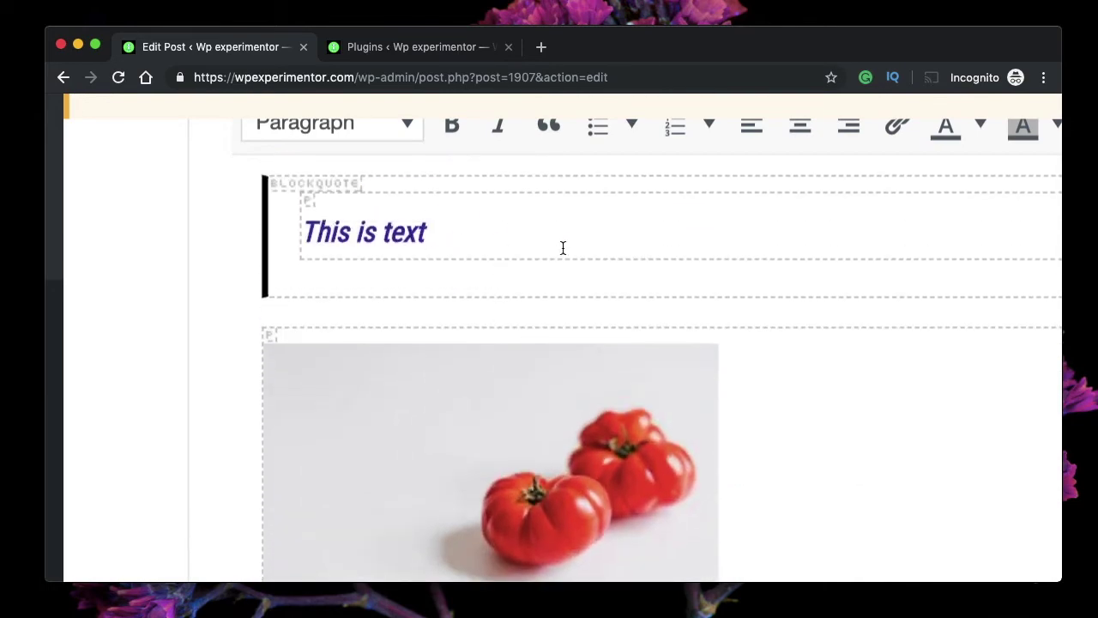
scroll(562, 247, down, 5)
scroll(563, 248, up, 3)
key(super+0)
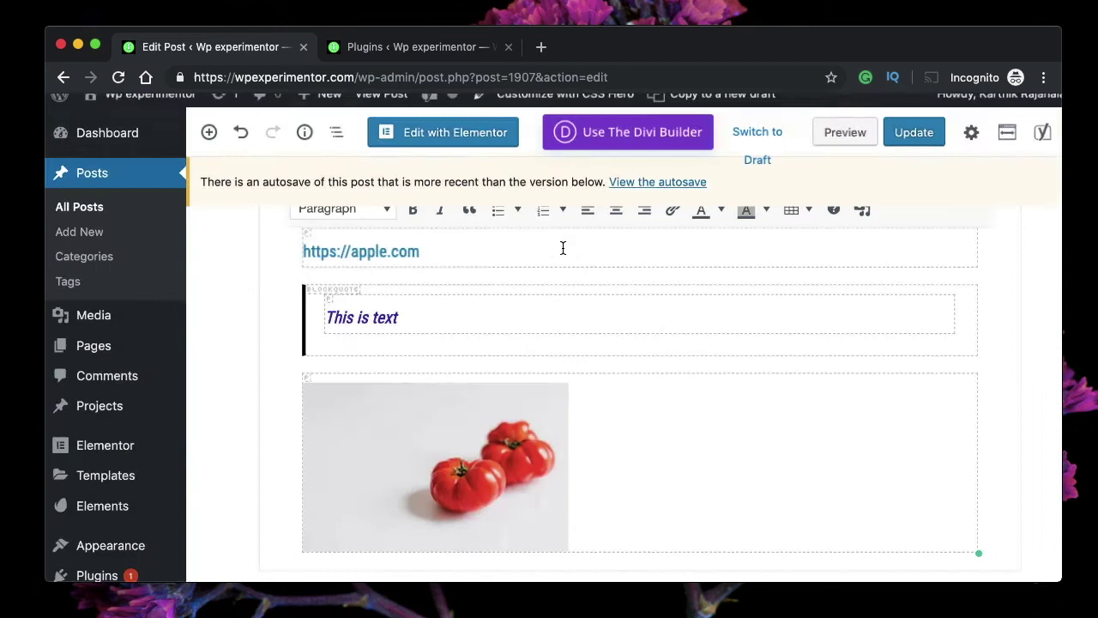
Turn off the block outlines in the Classic Paragraph block.
scroll(561, 286, up, 2)
click(380, 279)
click(412, 402)
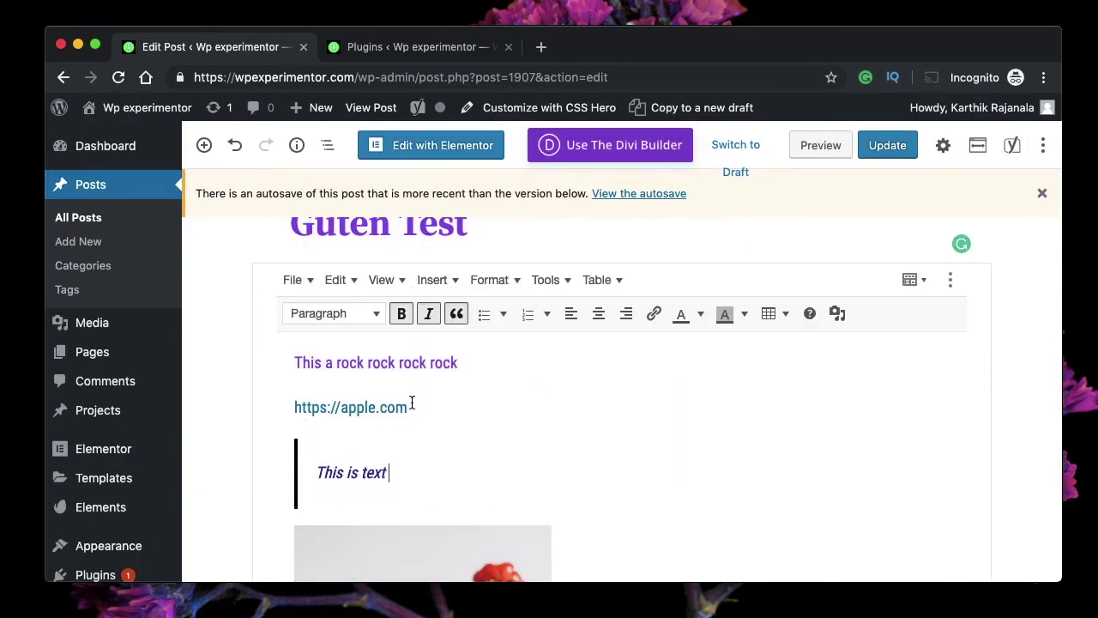
Insert a 6 x 6 table below "This is text" in the blockquote and enter "hrhrh" in its first cell.
click(446, 281)
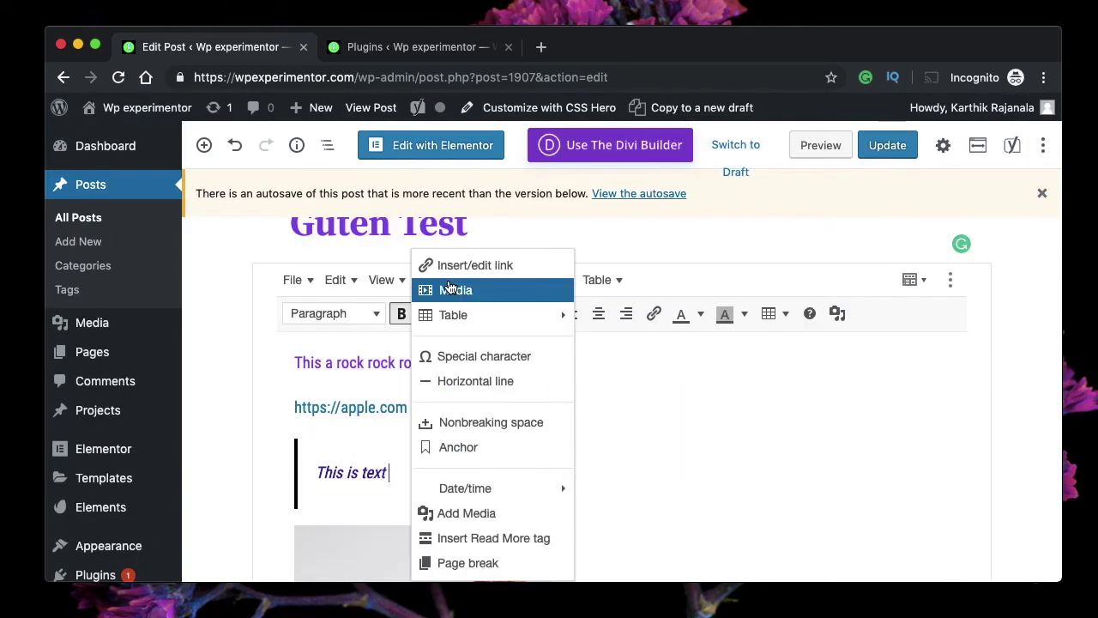
mouse_move(473, 314)
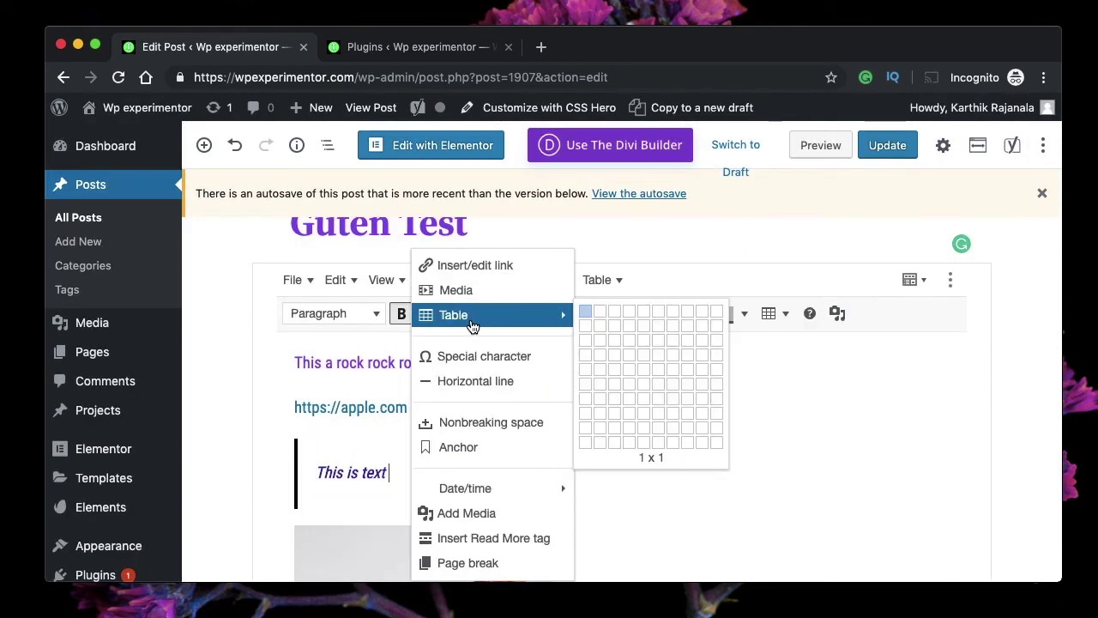
click(655, 385)
scroll(836, 440, down, 3)
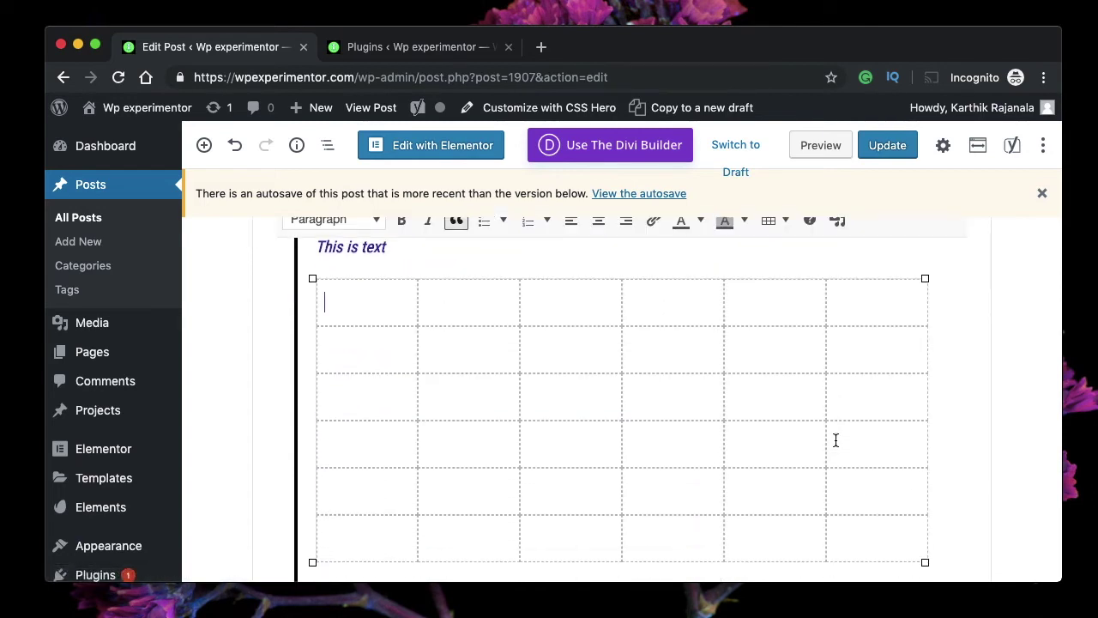
text(hrhrh)
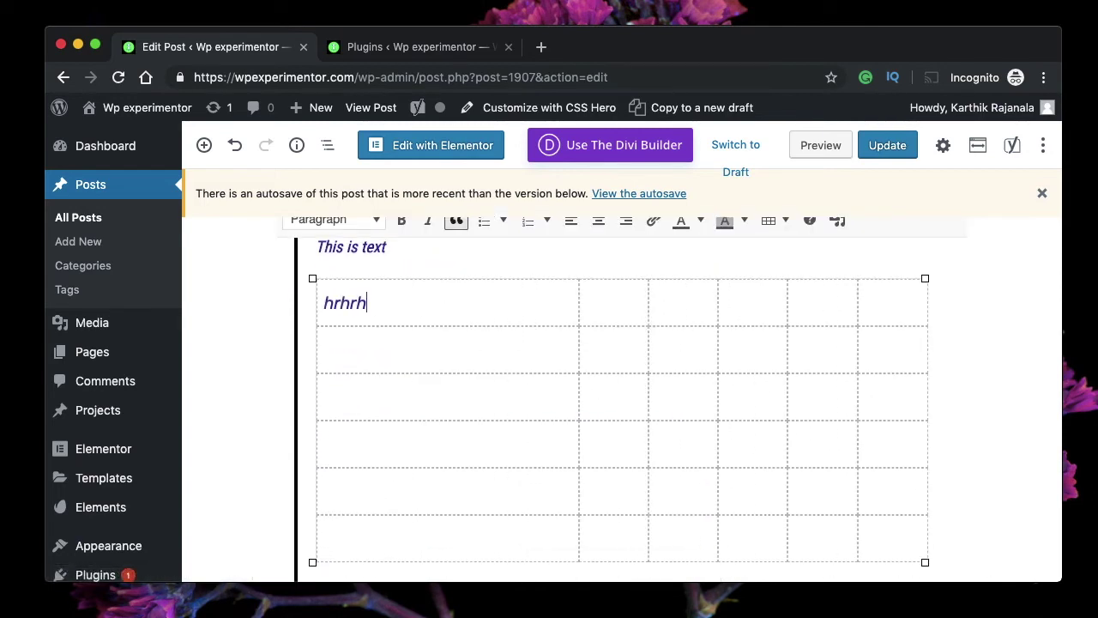
Look through the remaining insertable elements, including anchor, date/time, Read More tag and page break.
scroll(586, 375, up, 1)
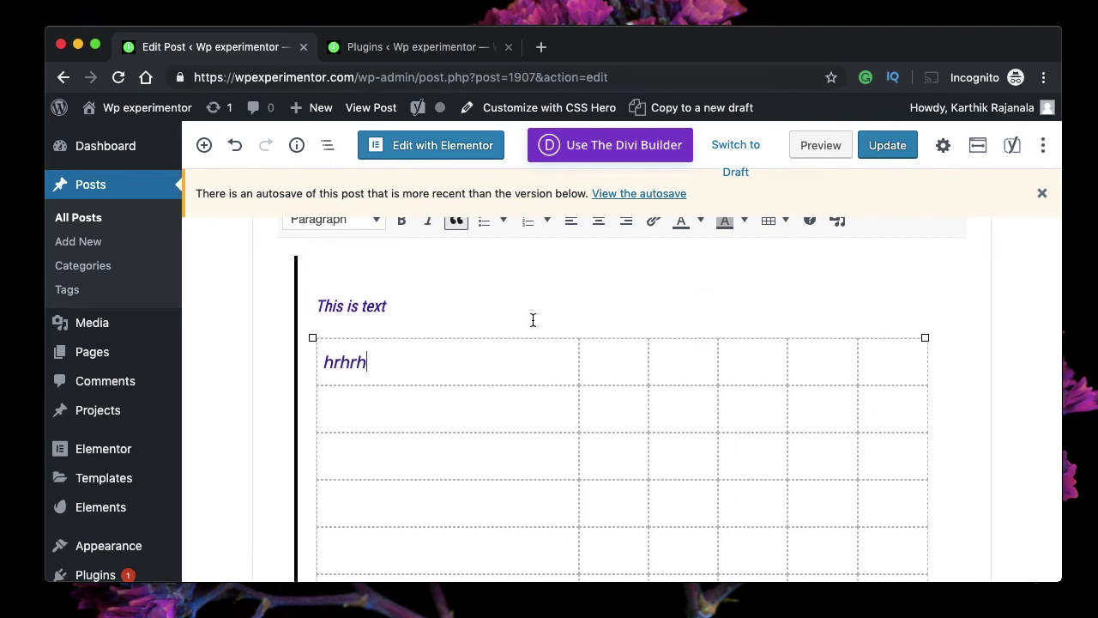
scroll(532, 320, up, 1)
scroll(499, 352, up, 3)
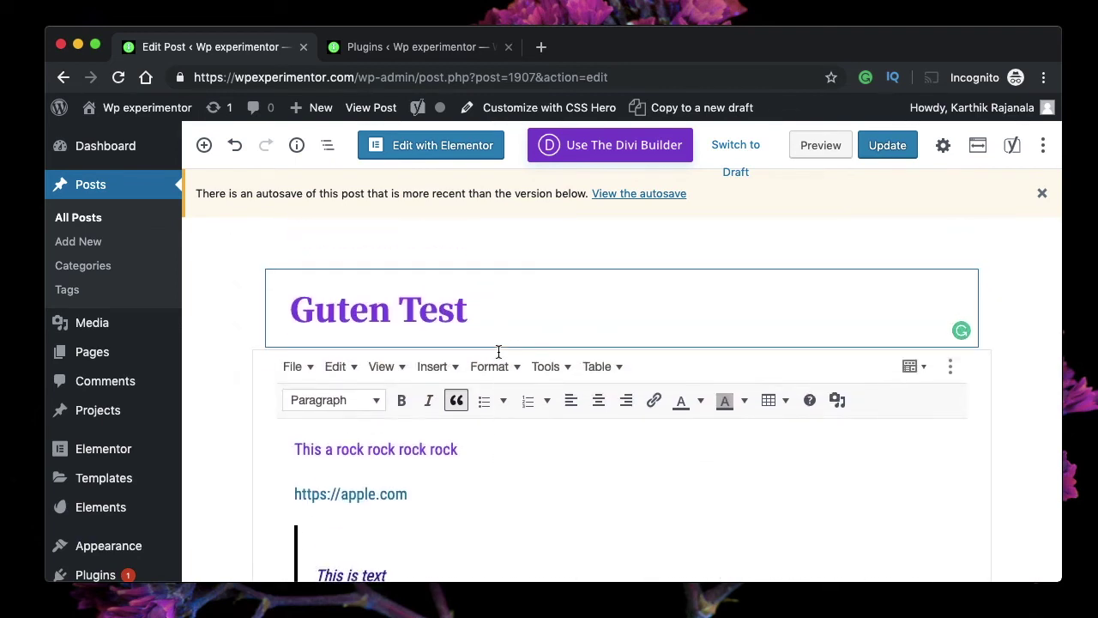
scroll(498, 352, down, 2)
click(455, 248)
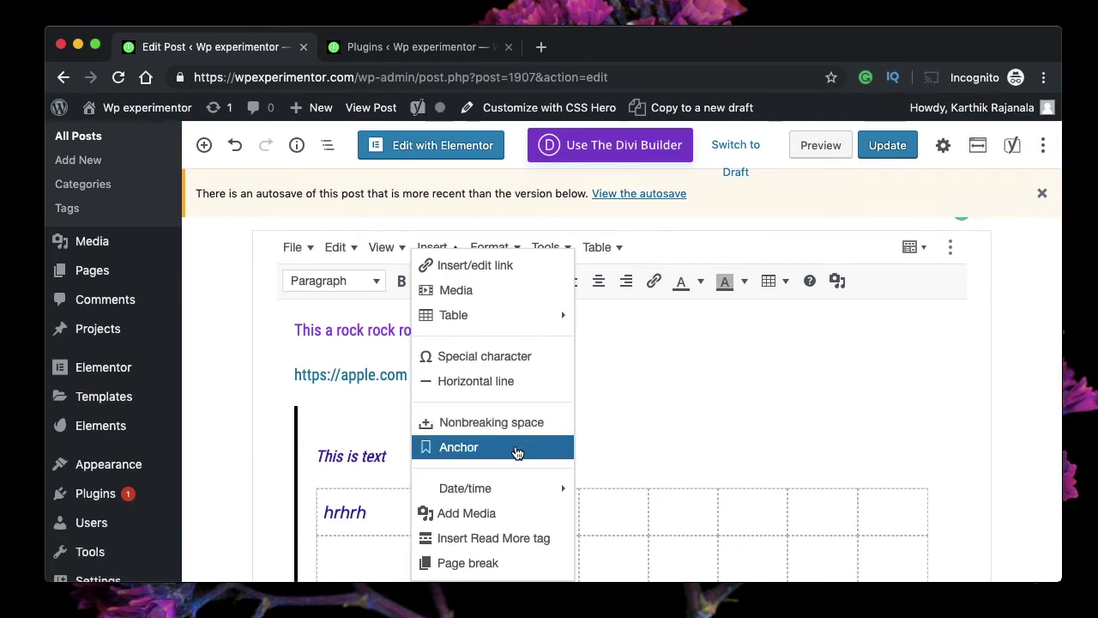
mouse_move(506, 496)
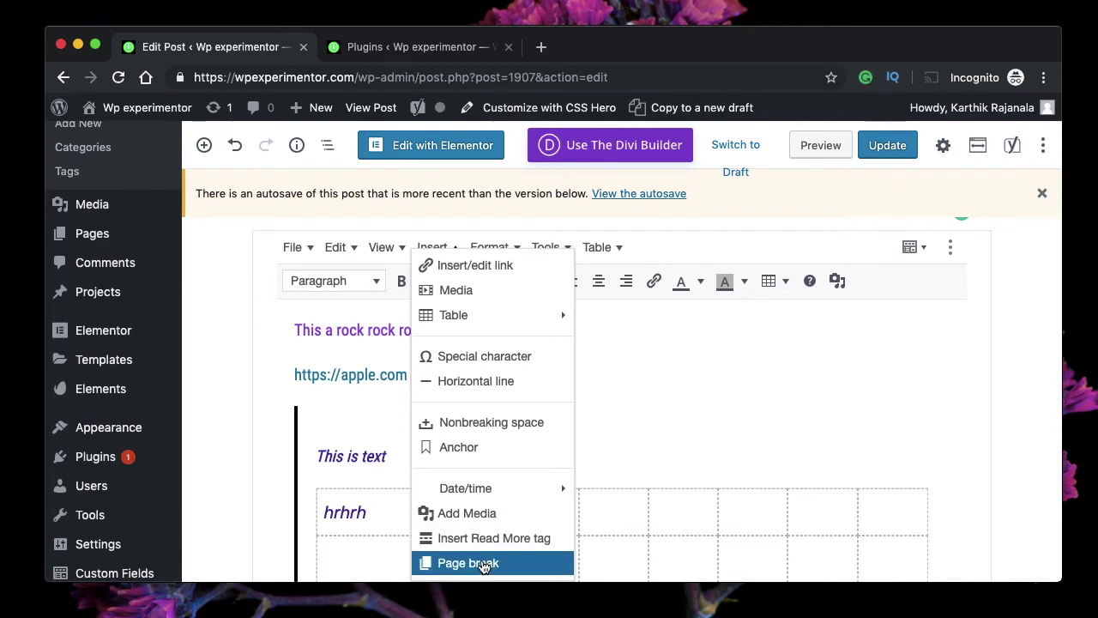
click(546, 247)
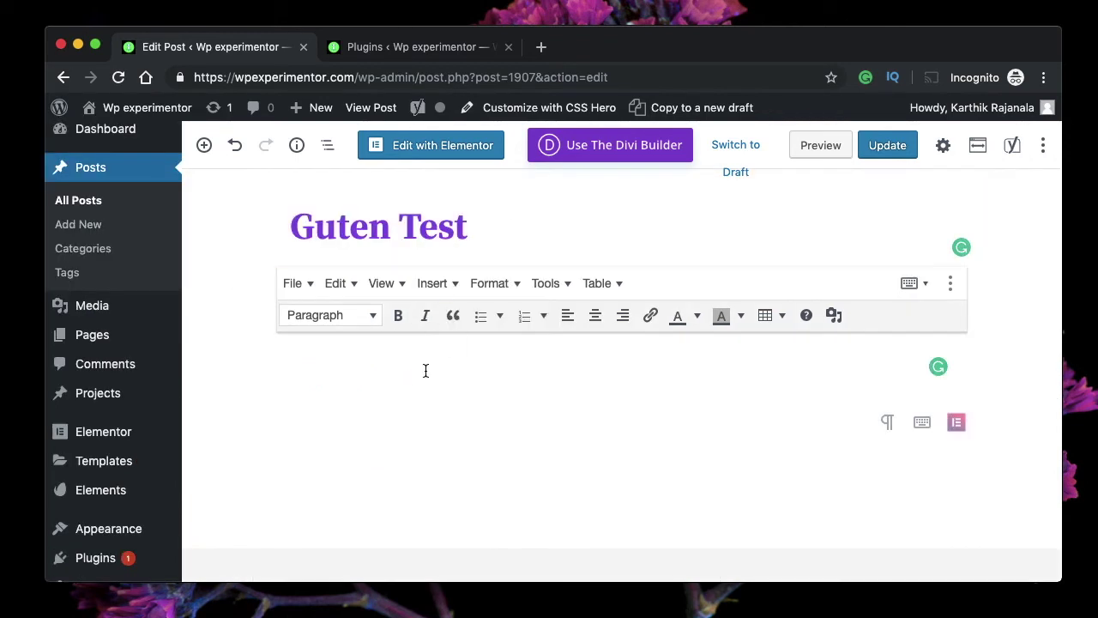
Browse the special characters available for insertion and close the picker without choosing one.
click(435, 284)
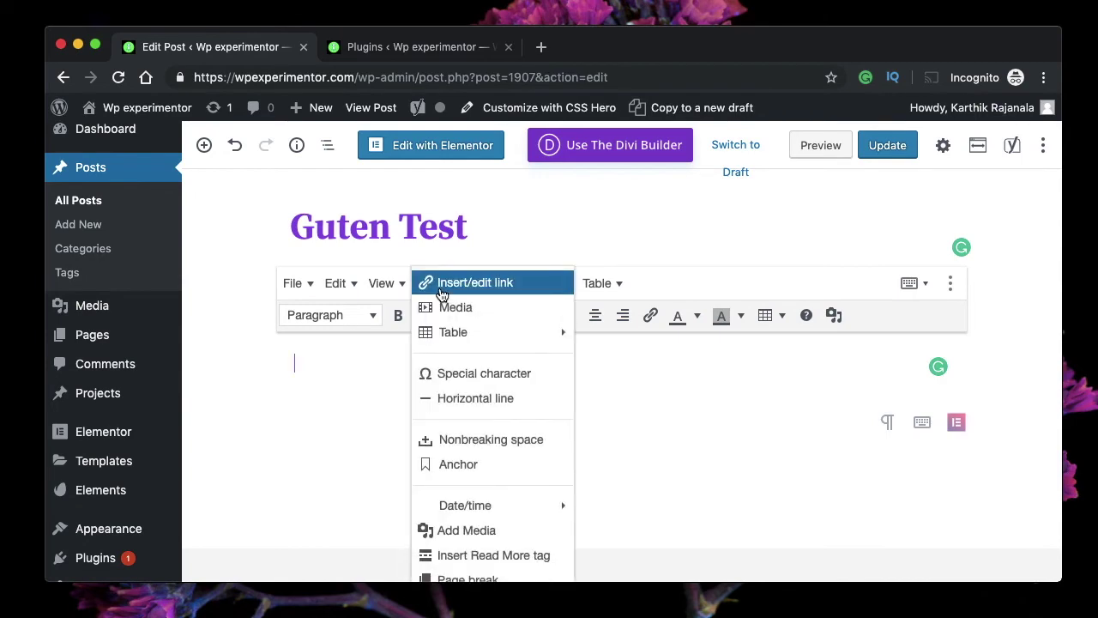
click(465, 380)
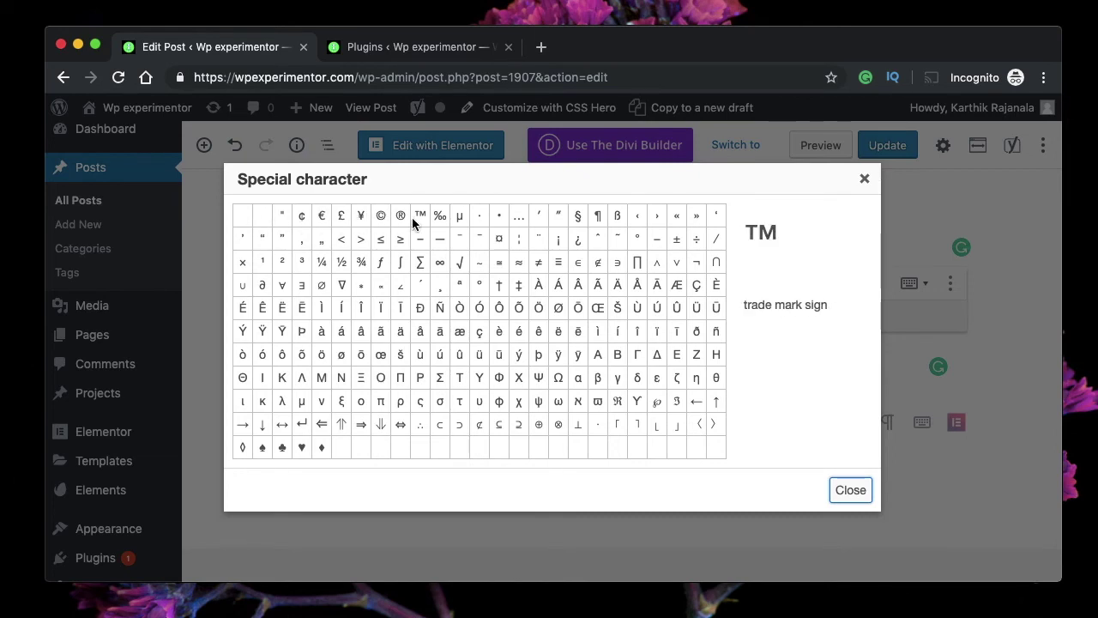
click(864, 178)
Add a Classic block below the empty block under the "Guten Test" title.
click(479, 393)
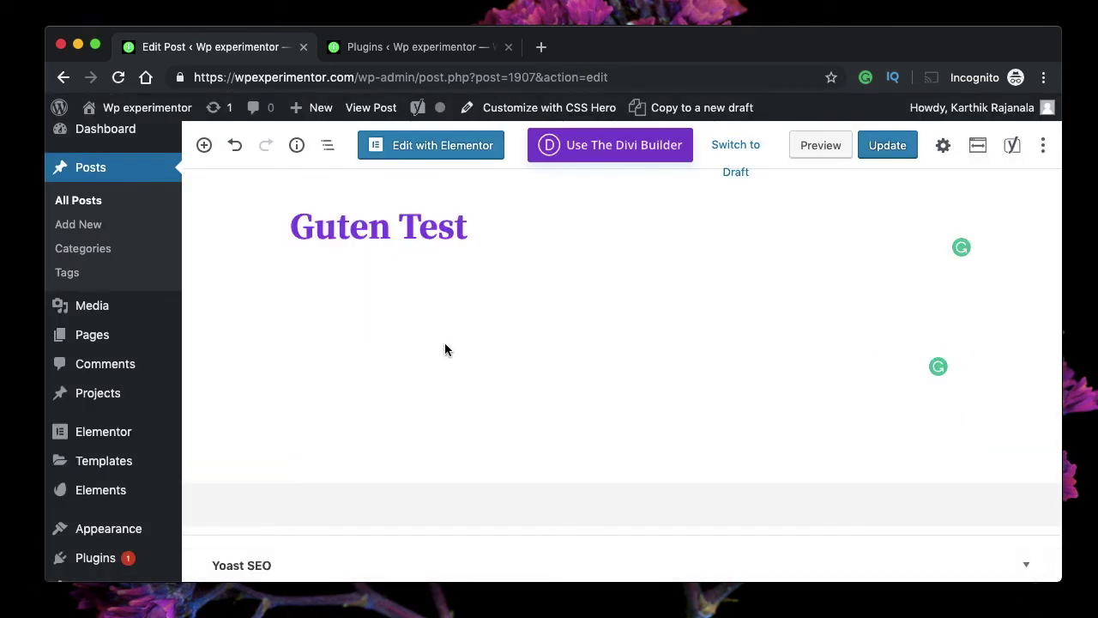
click(239, 357)
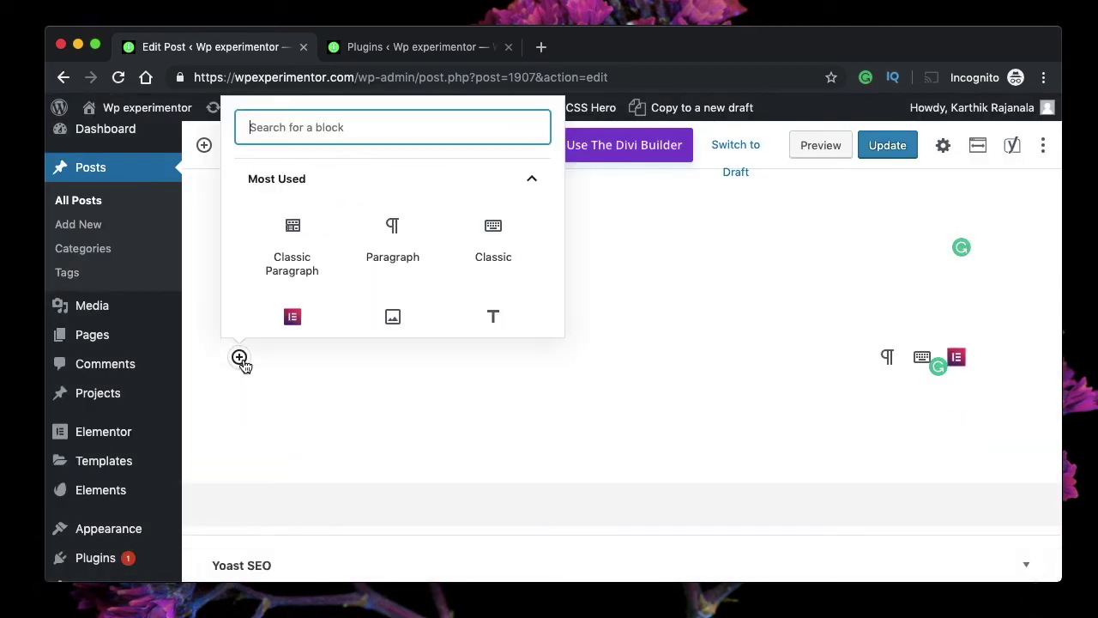
click(504, 237)
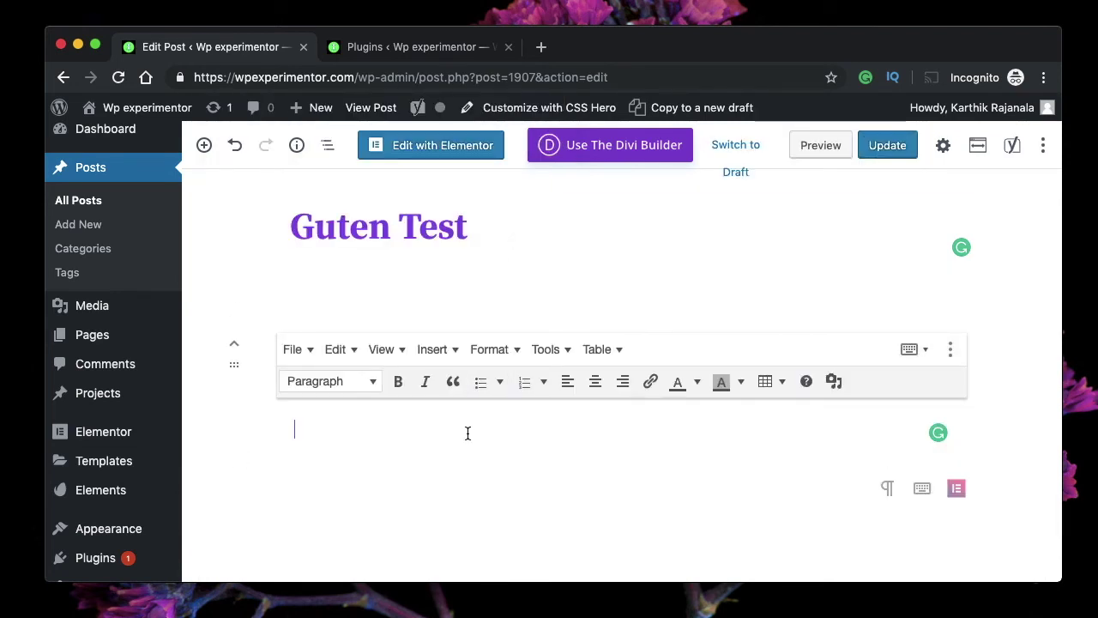
Look through the Classic block's editing, viewing and insertion options, dismissing the link field without entering a URL.
scroll(468, 434, down, 2)
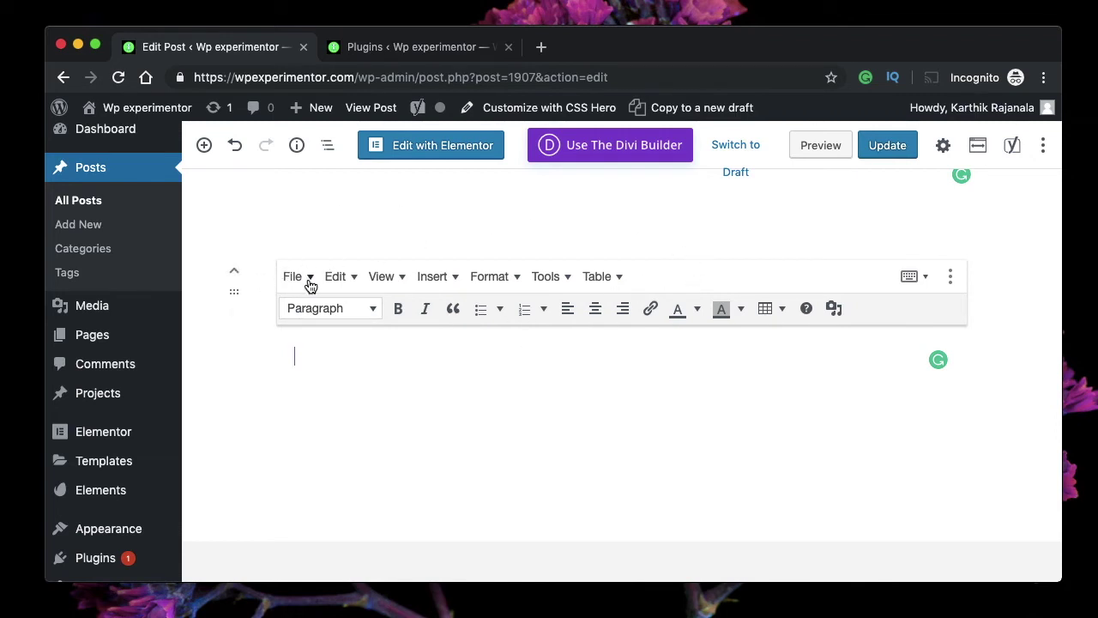
click(335, 278)
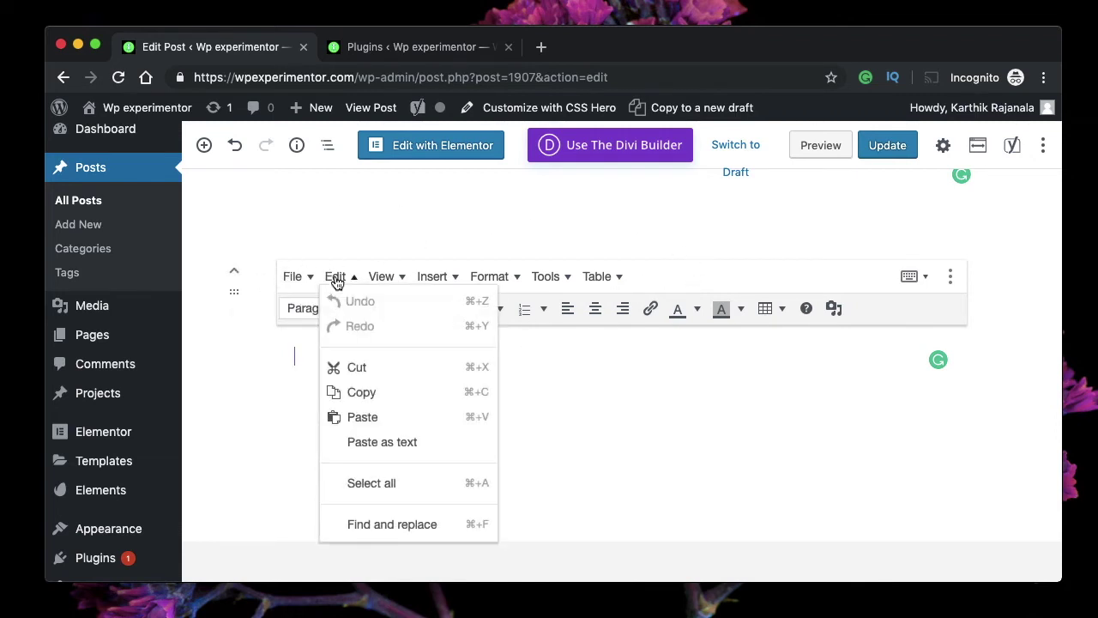
click(335, 279)
click(383, 278)
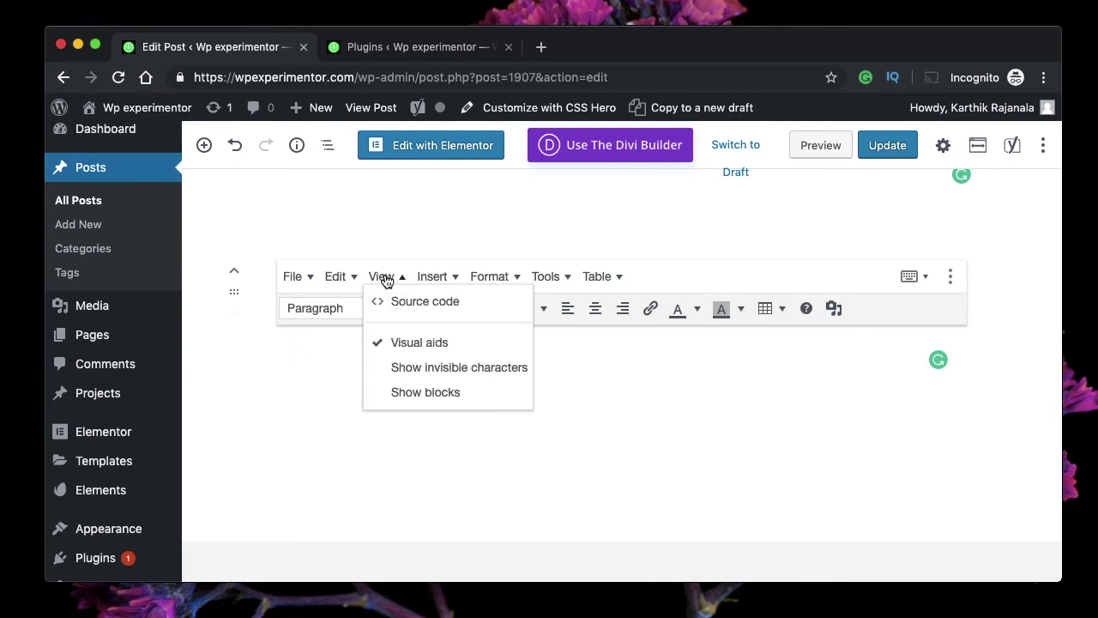
click(385, 279)
click(429, 276)
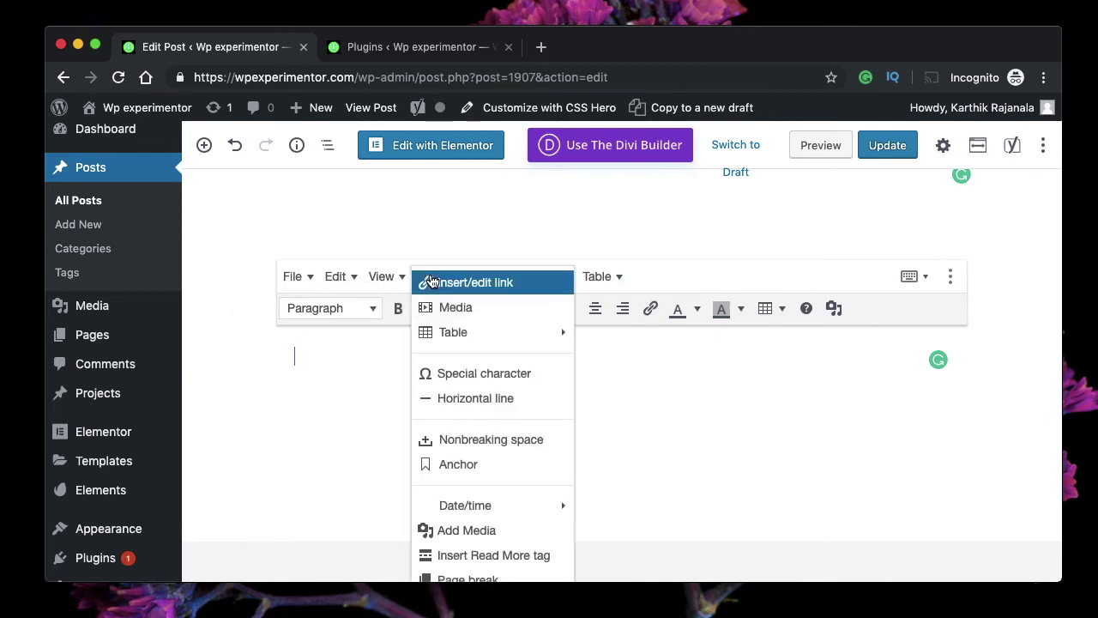
click(430, 279)
click(405, 345)
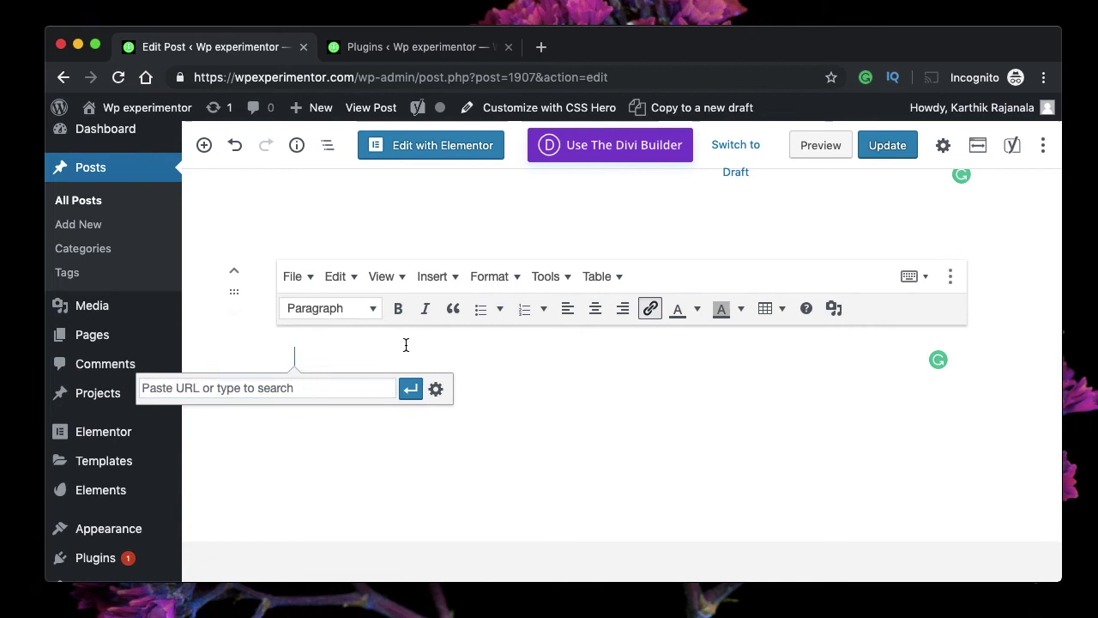
click(406, 345)
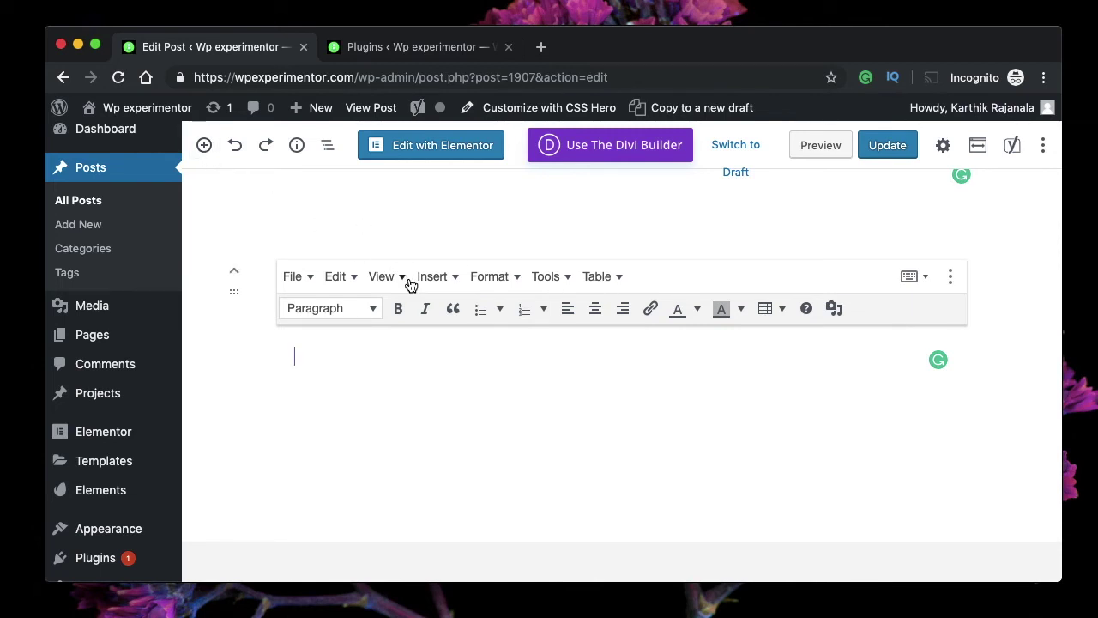
Look through the Classic block's table, source code and formatting options without applying any.
click(615, 279)
click(616, 280)
click(563, 279)
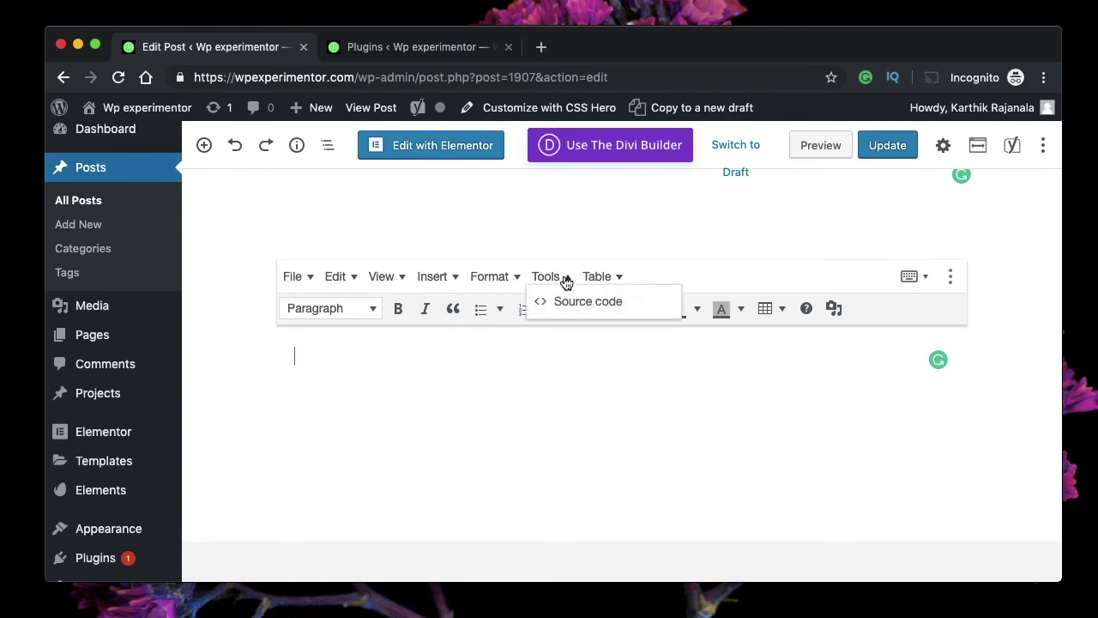
click(563, 280)
click(511, 280)
click(511, 280)
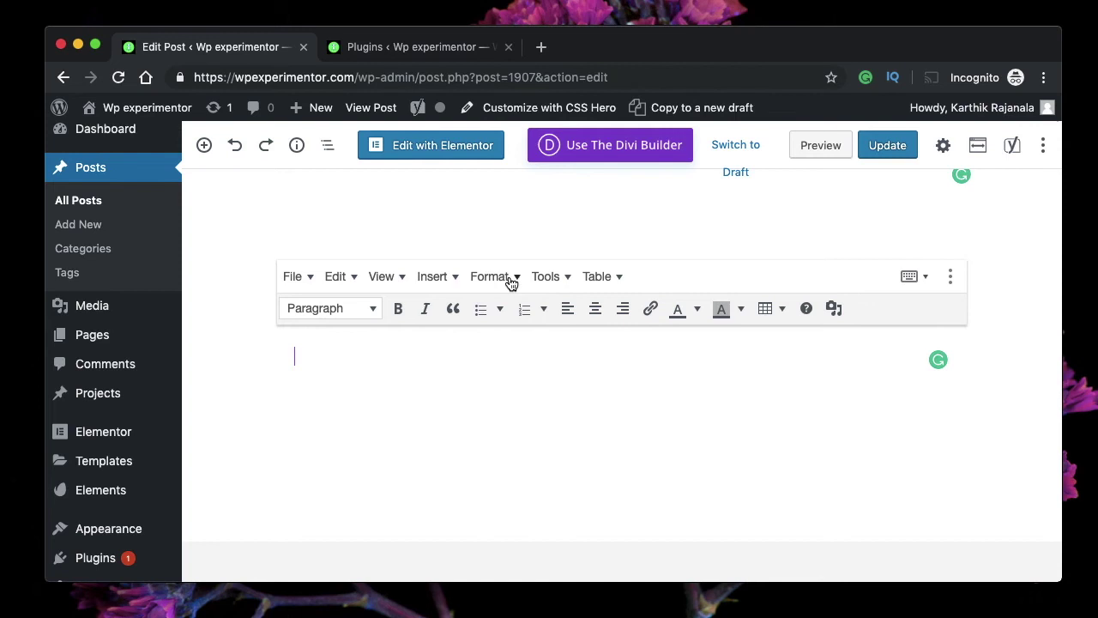
click(510, 279)
mouse_move(577, 487)
click(495, 276)
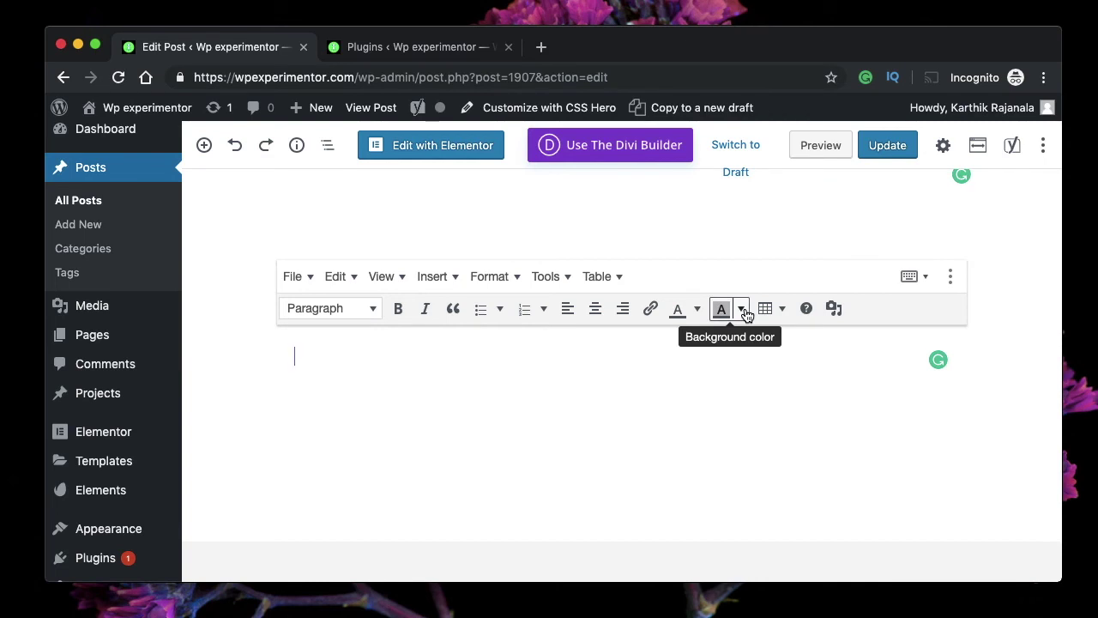
Enter "this is a text sample" in the Classic block and try to apply a dark blue-violet text color.
text(thi)
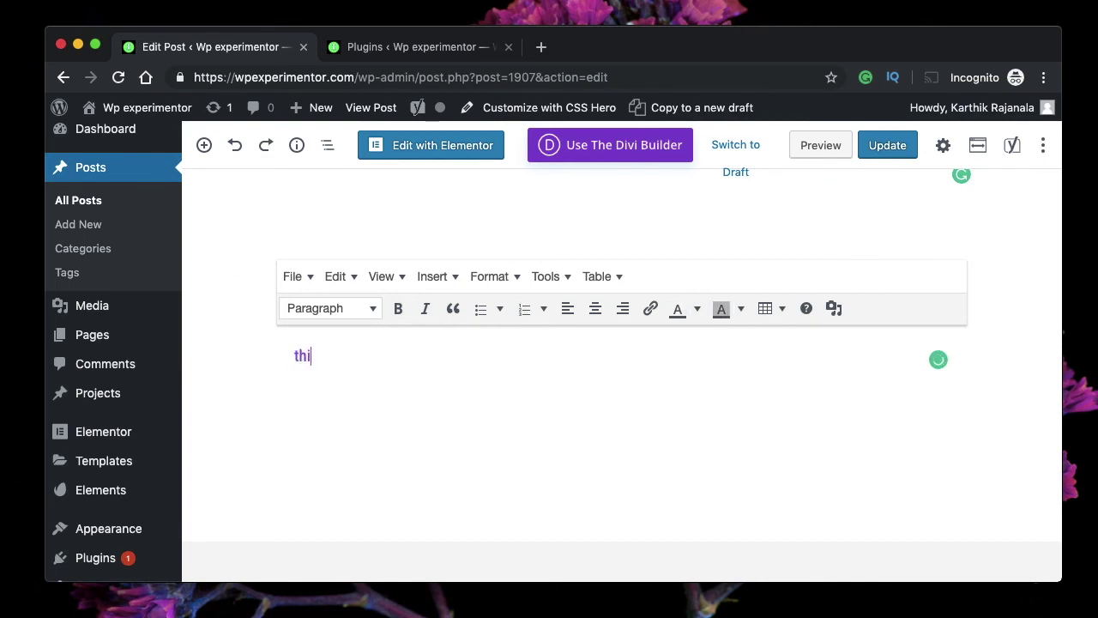
text(s is a text )
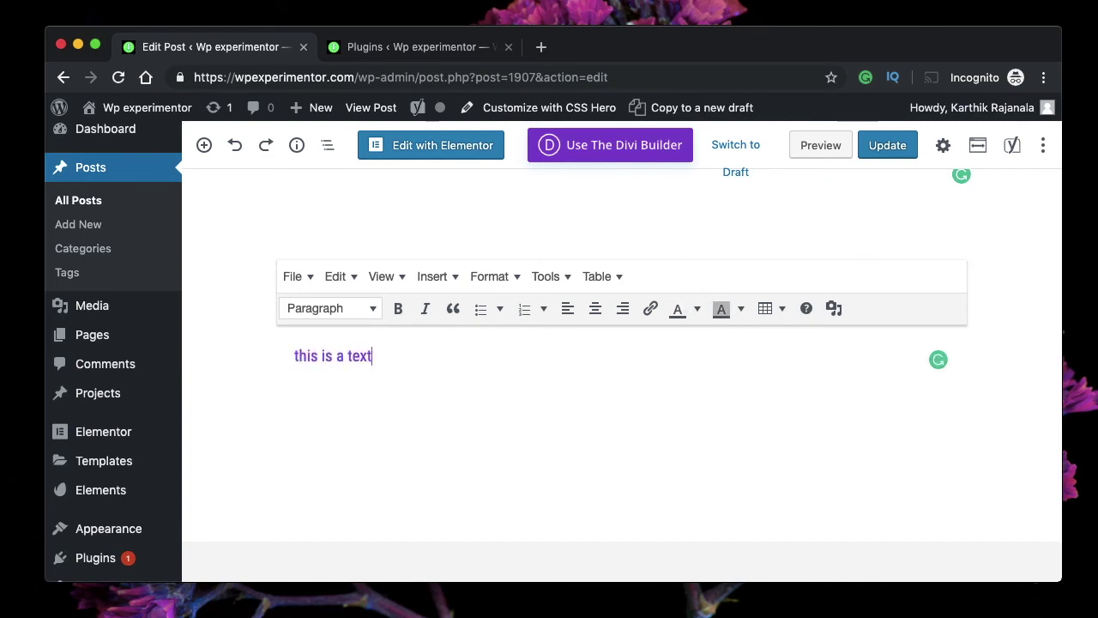
text(sample)
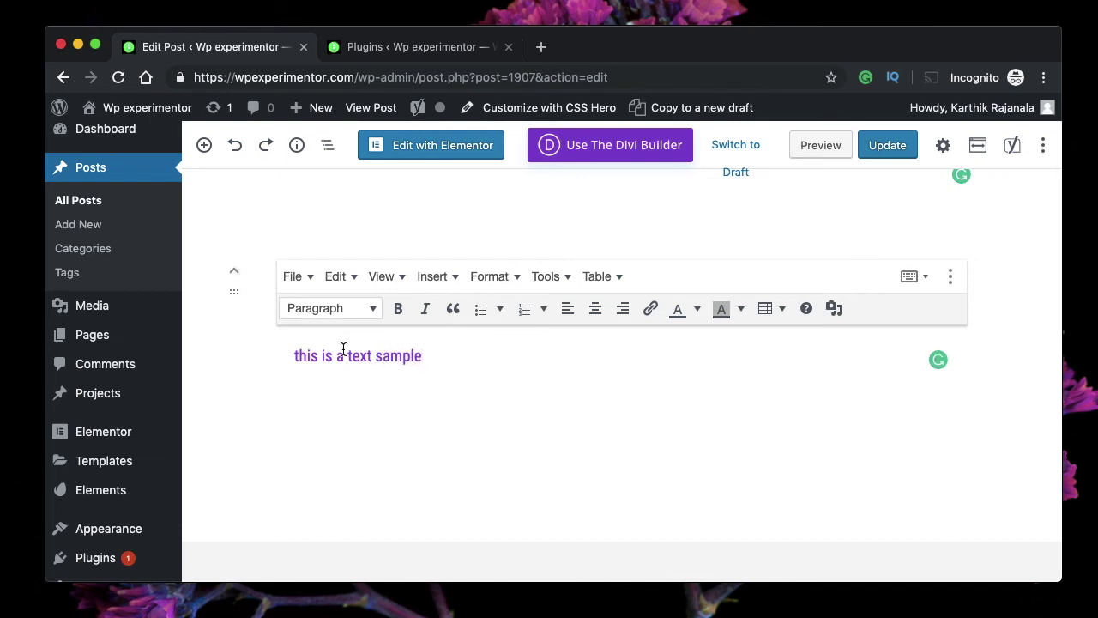
triple_click(341, 357)
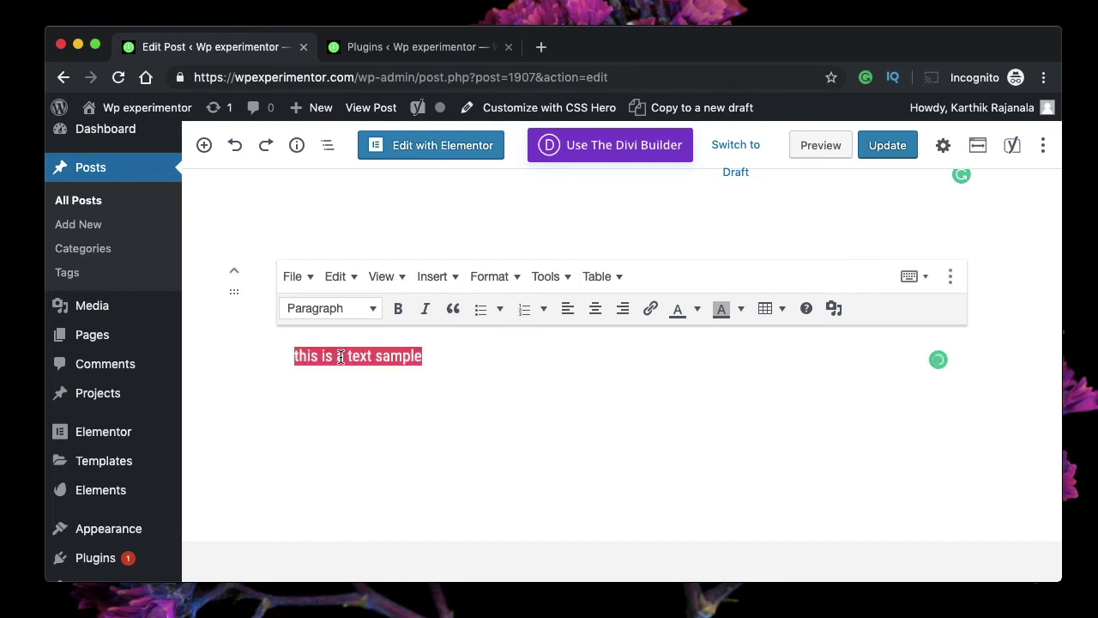
click(697, 310)
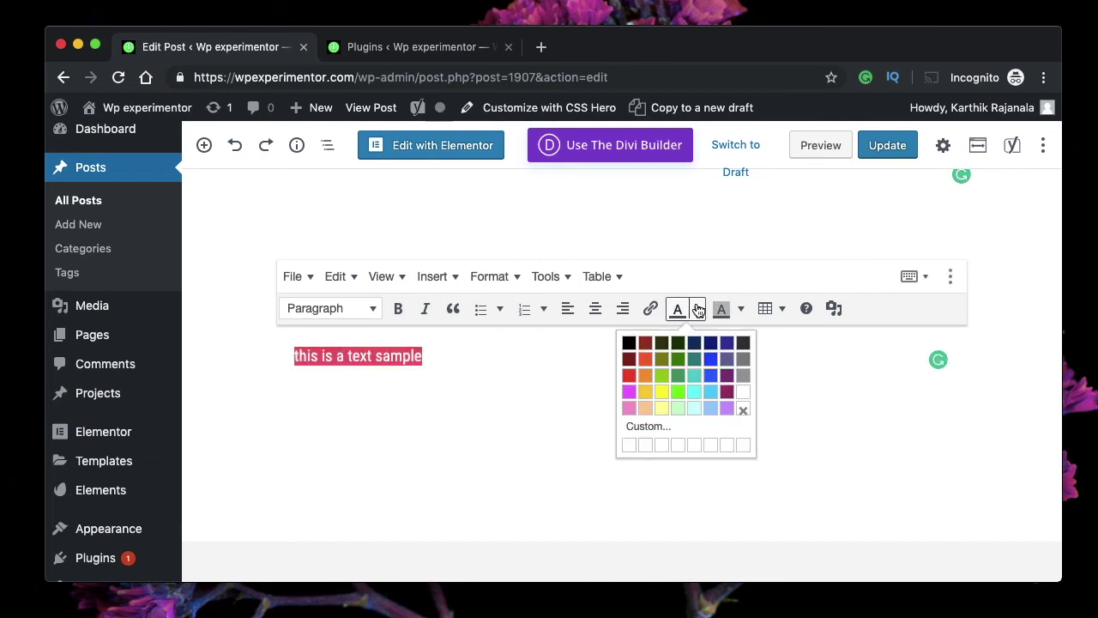
click(726, 344)
click(591, 352)
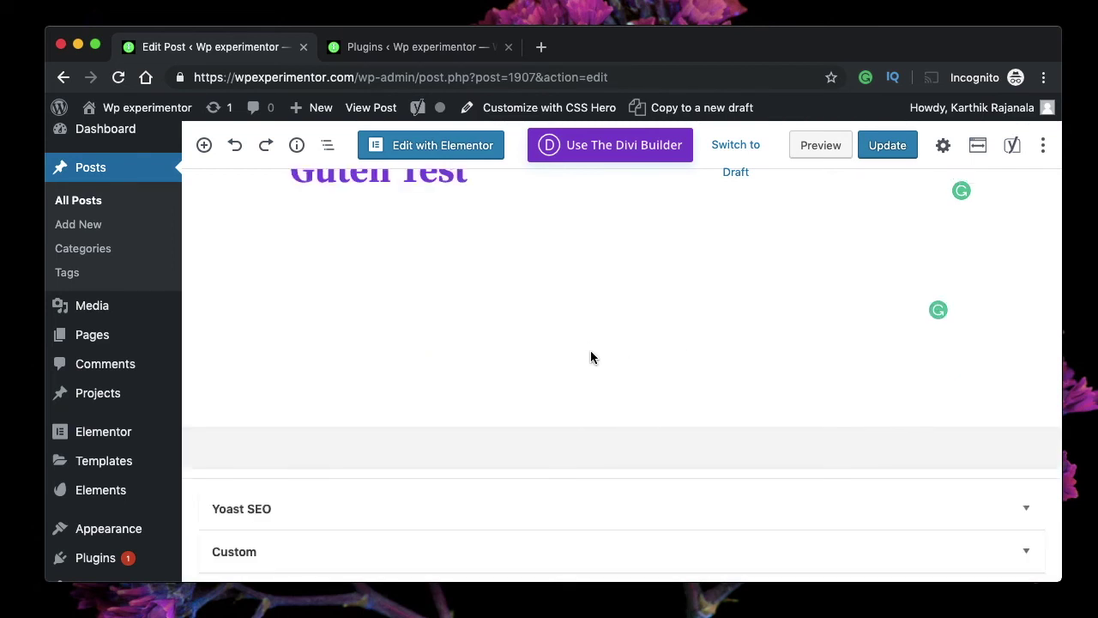
Enter "This is a text" in the empty Classic block.
click(590, 351)
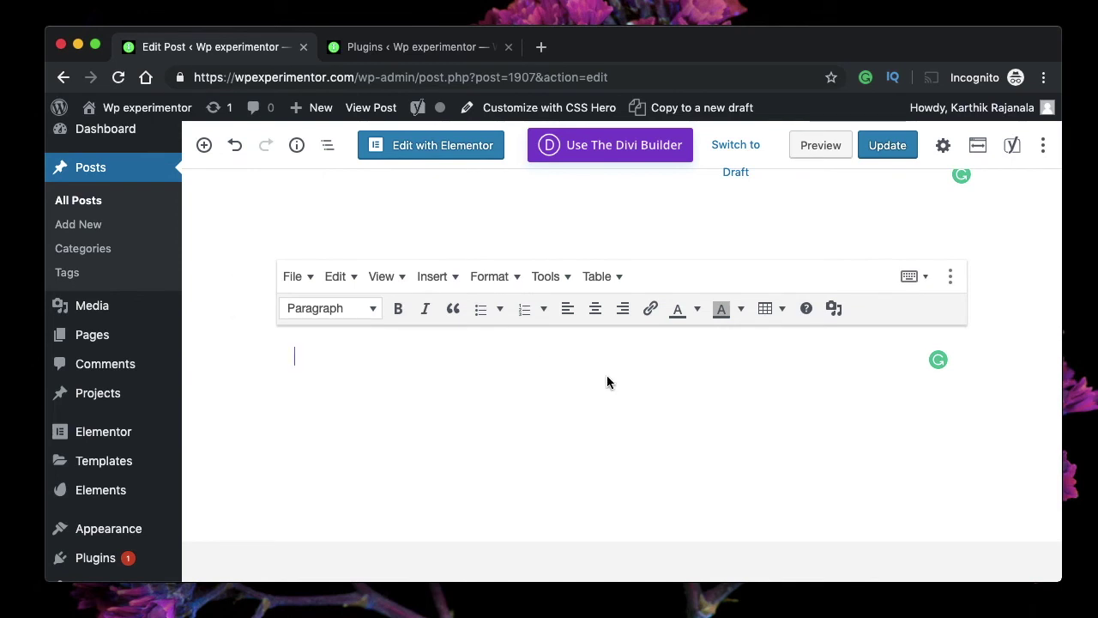
text(This is a text)
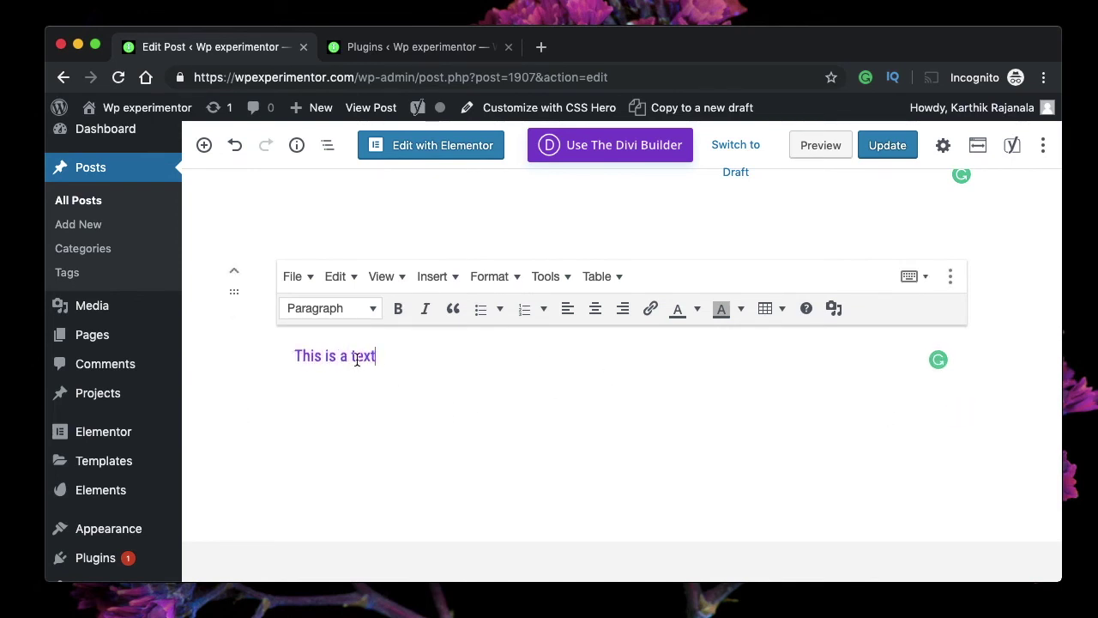
triple_click(357, 360)
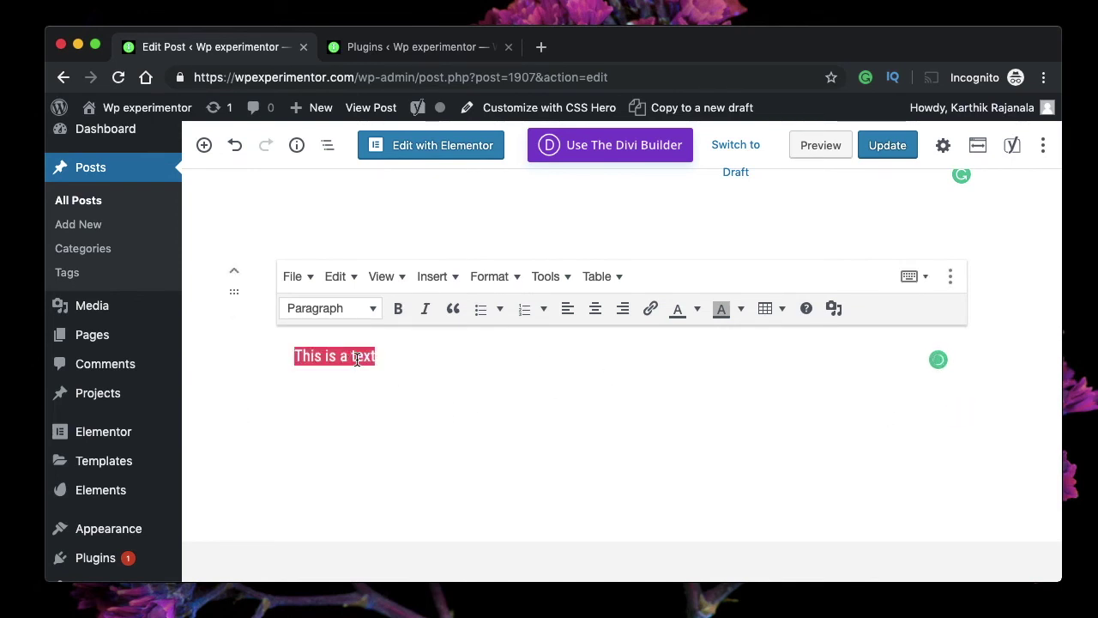
click(619, 368)
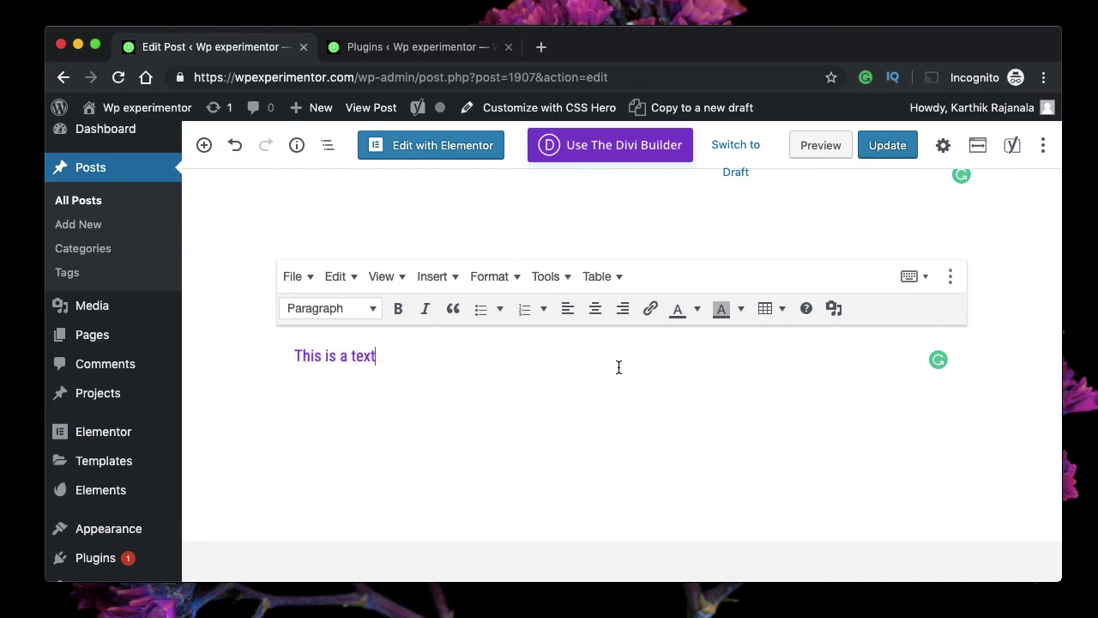
Apply a magenta text color to "This is a text" in the Classic block.
triple_click(374, 357)
click(696, 308)
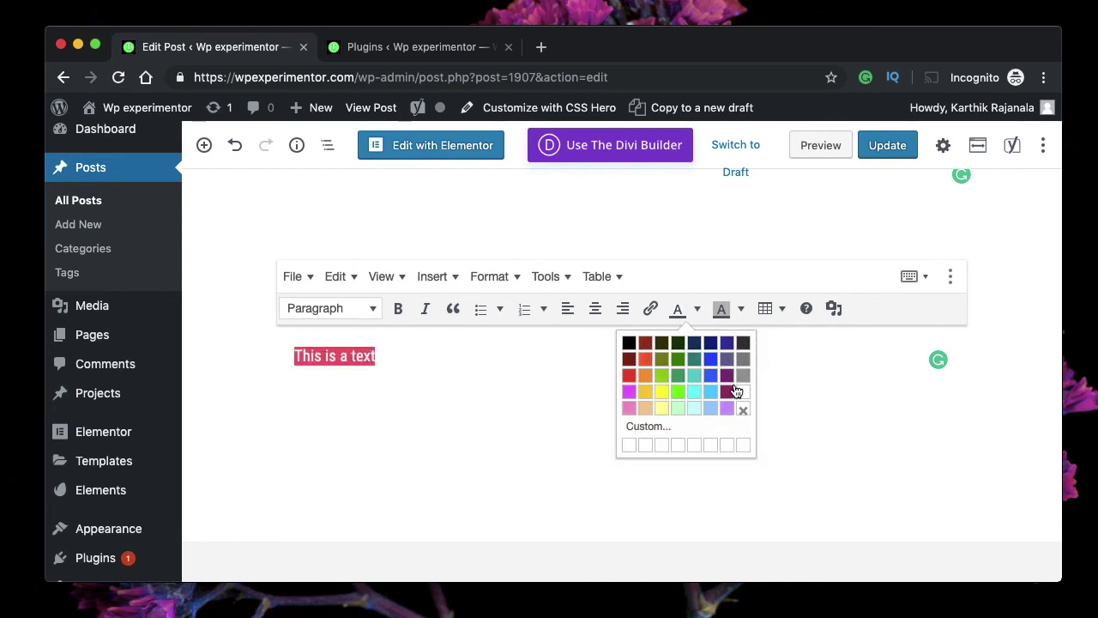
click(629, 391)
click(493, 354)
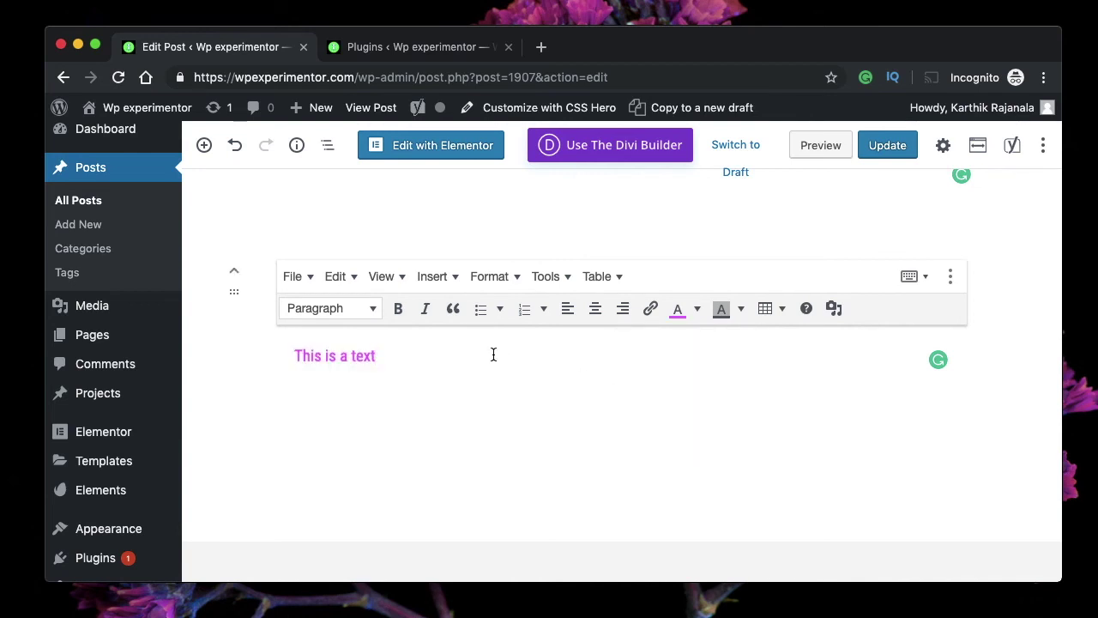
Change the text color of "This is a text" to blue.
triple_click(417, 351)
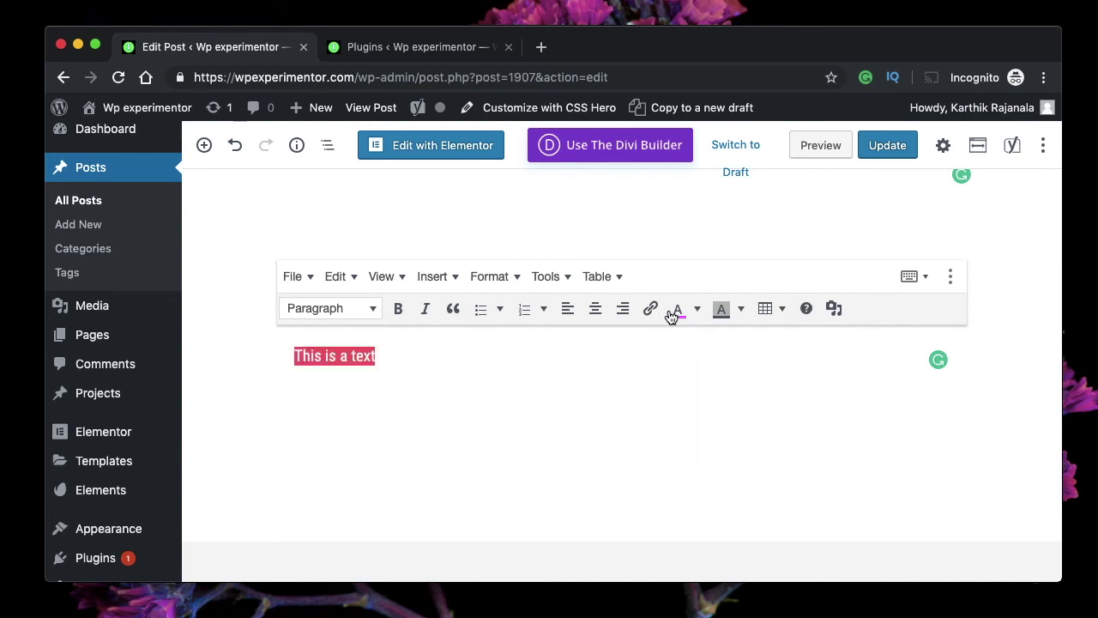
click(699, 312)
click(488, 365)
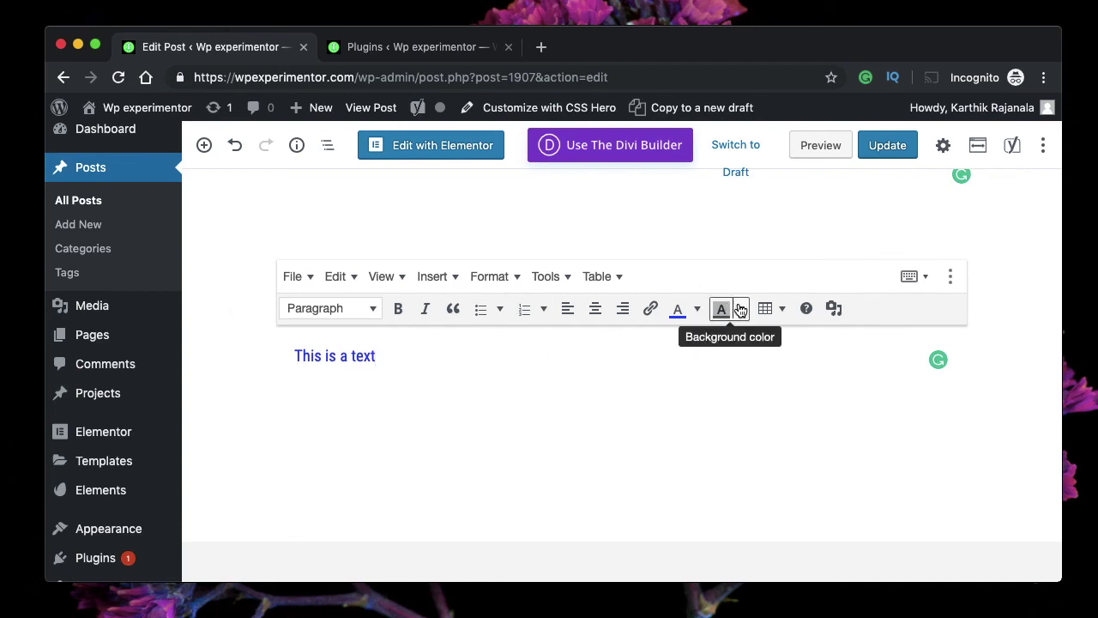
Give "This is a text" a light purple background color.
triple_click(385, 363)
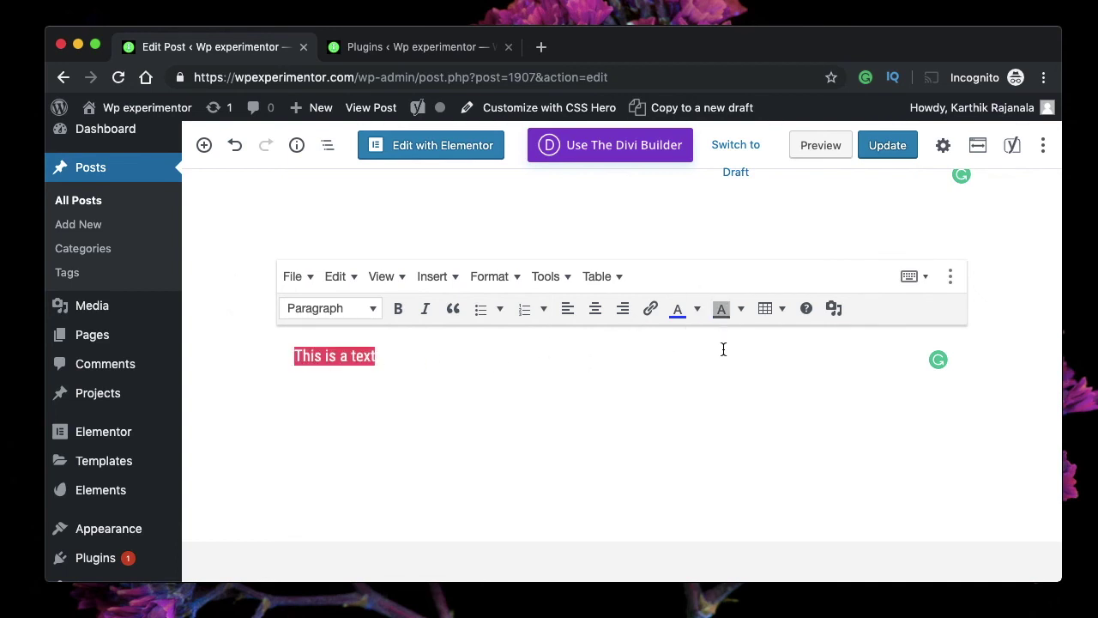
click(741, 311)
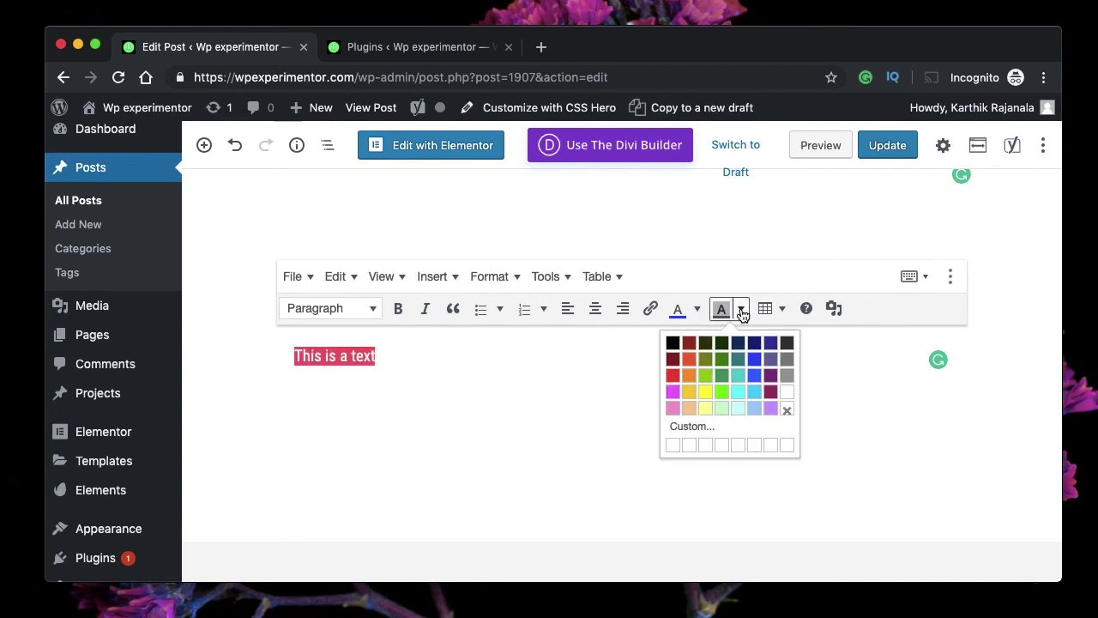
click(772, 417)
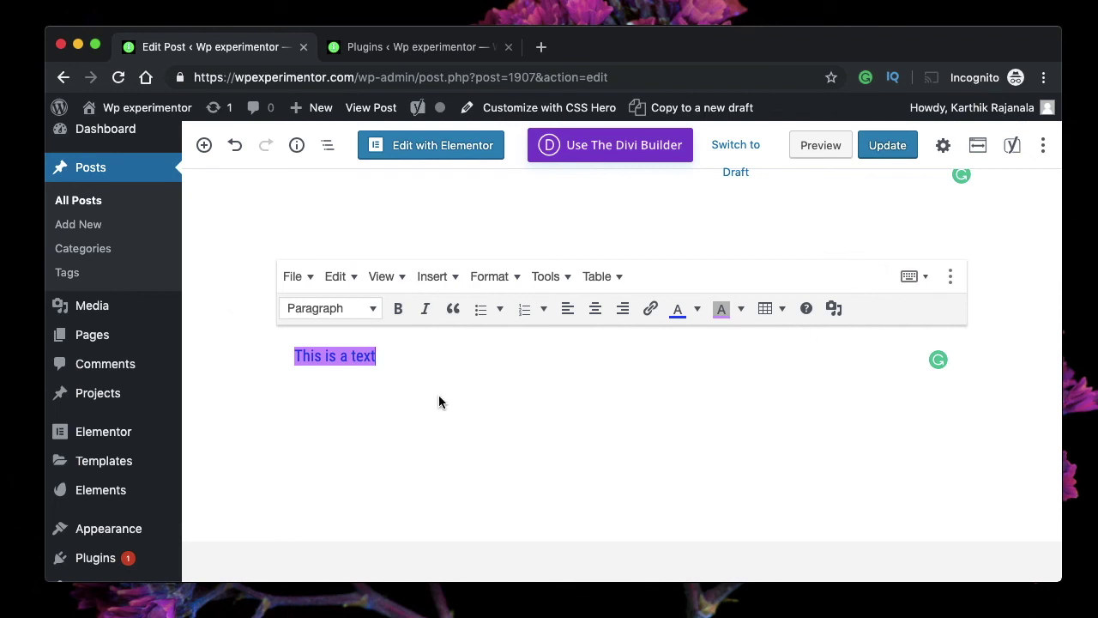
click(204, 145)
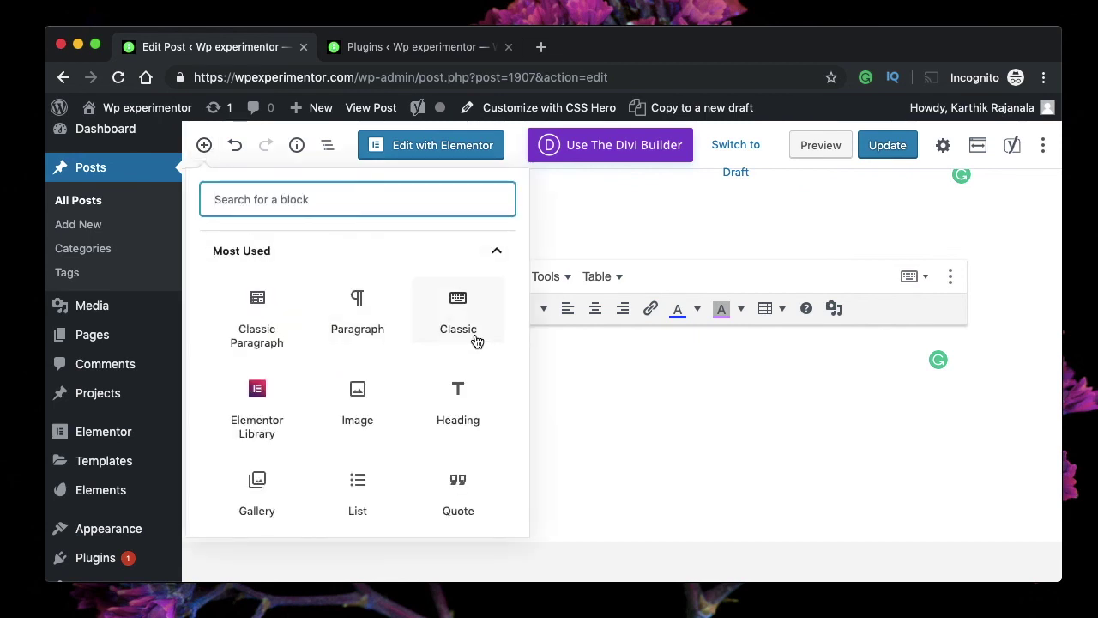
click(585, 395)
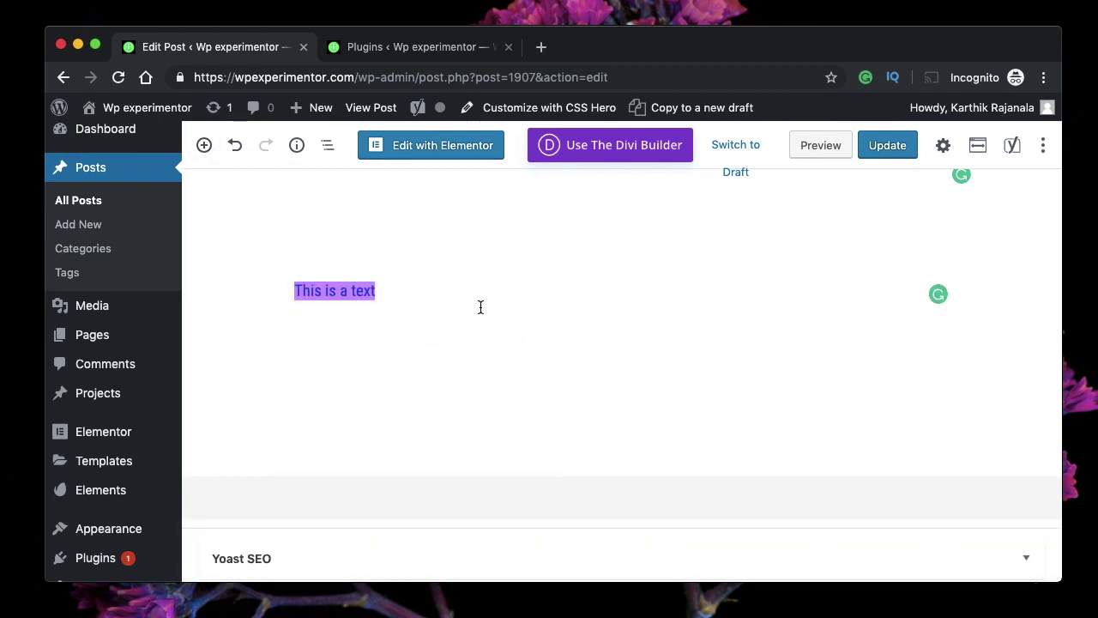
click(558, 248)
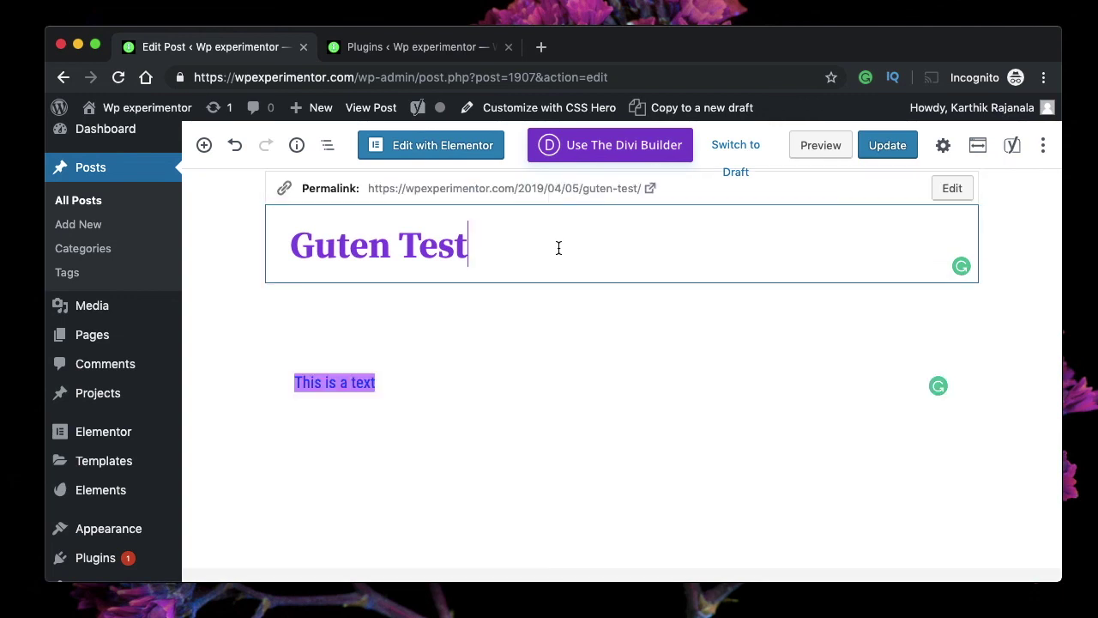
click(484, 391)
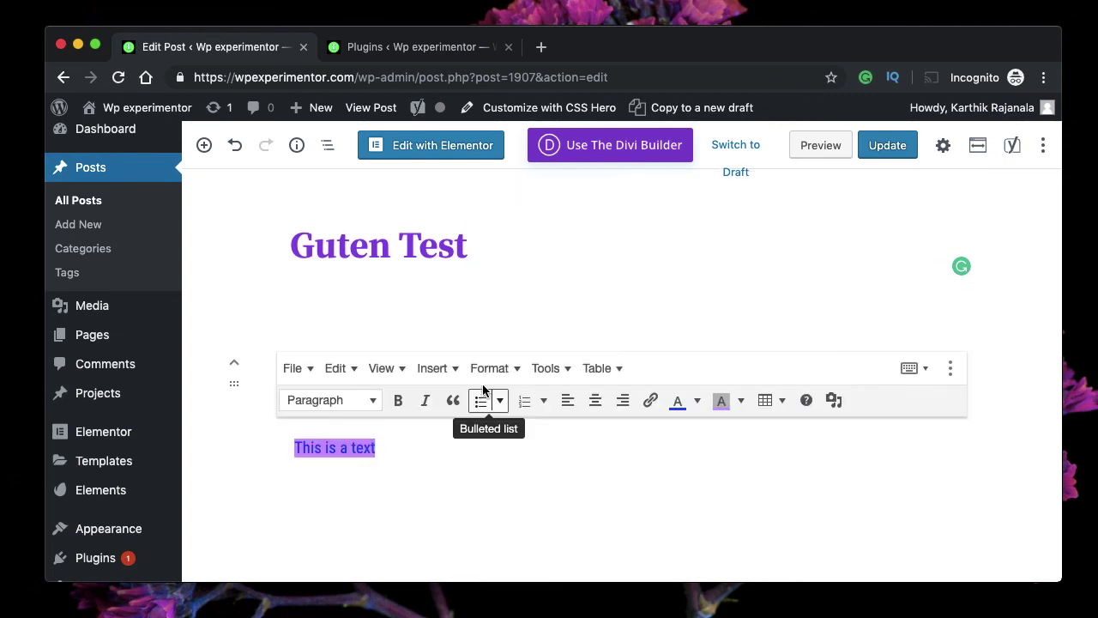
click(509, 239)
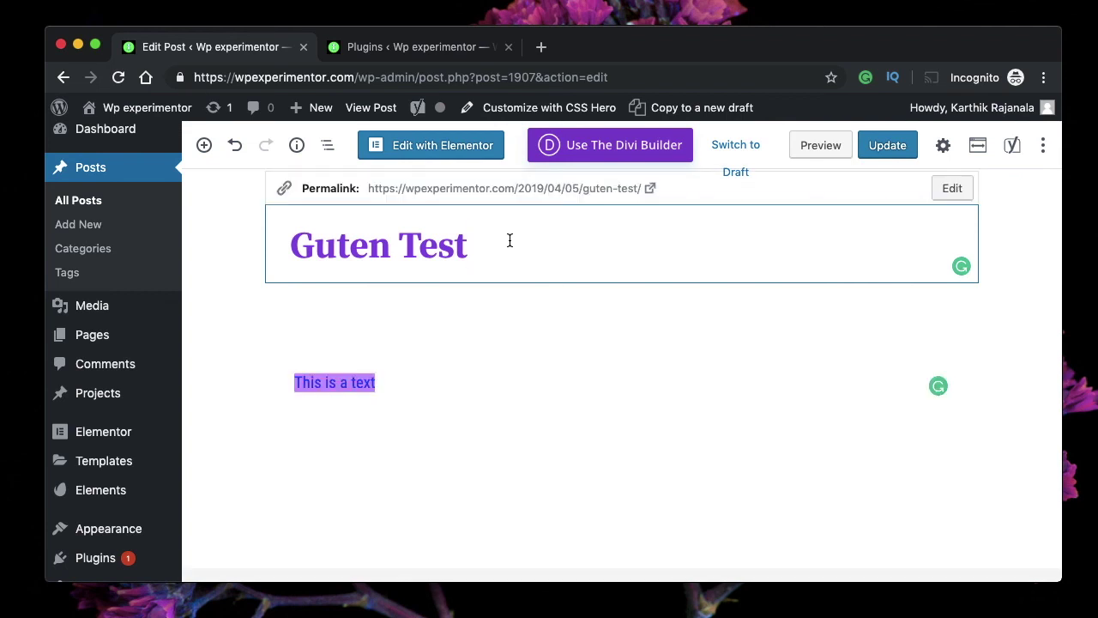
click(539, 392)
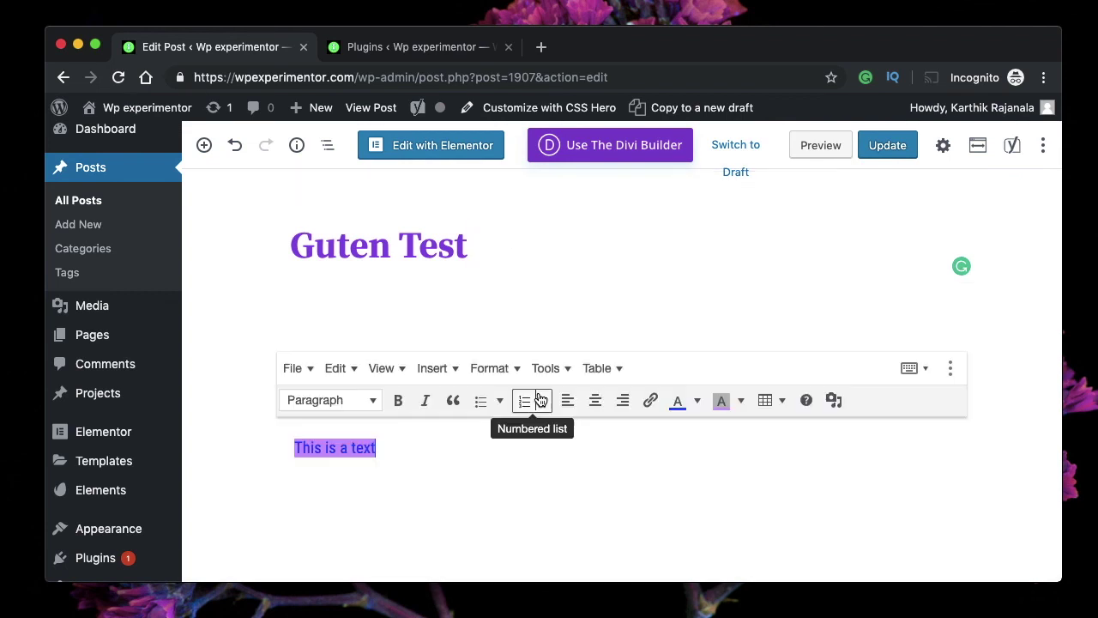